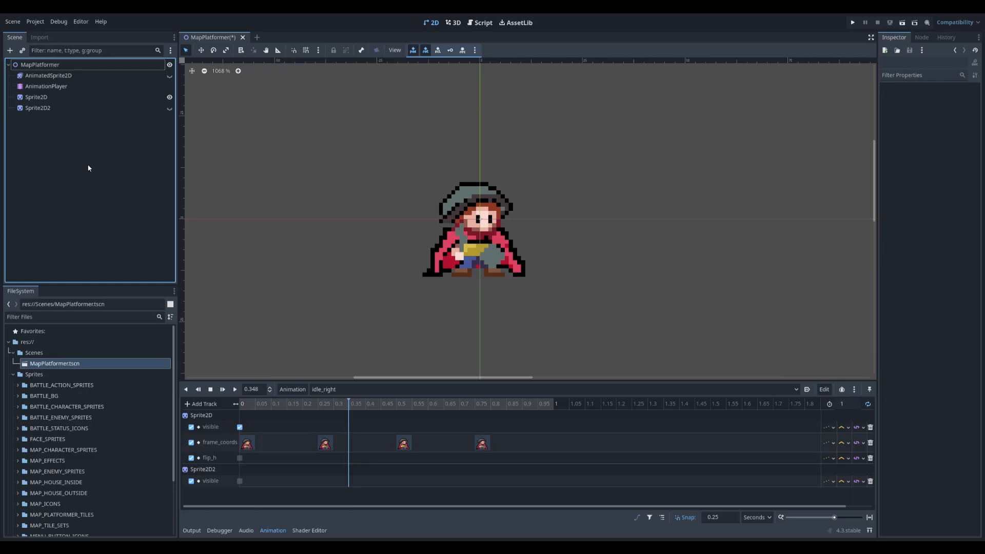
# Step: Add a TileMapLayer node under MapPlatformer and assign a new TileSet to it
pyautogui.click(38, 66)
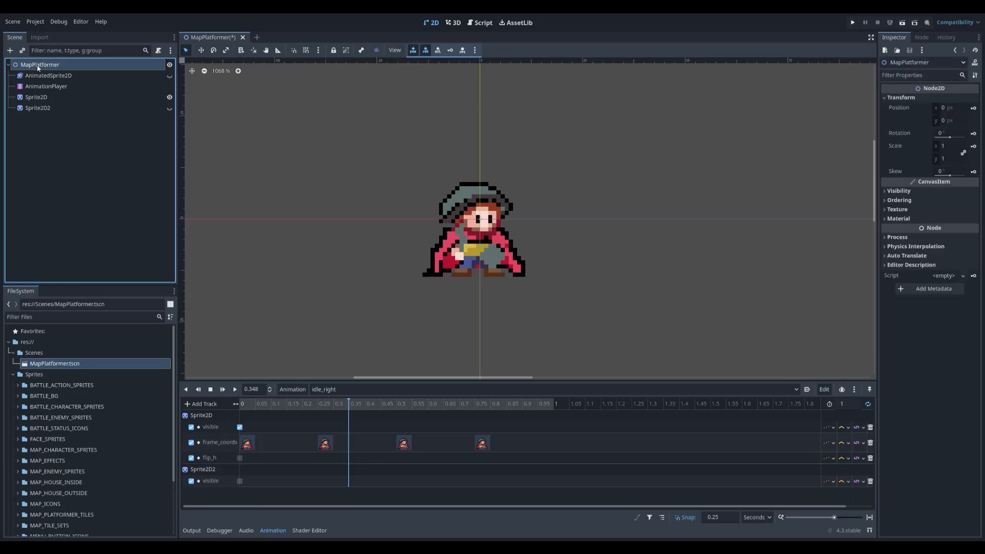
pyautogui.click(11, 51)
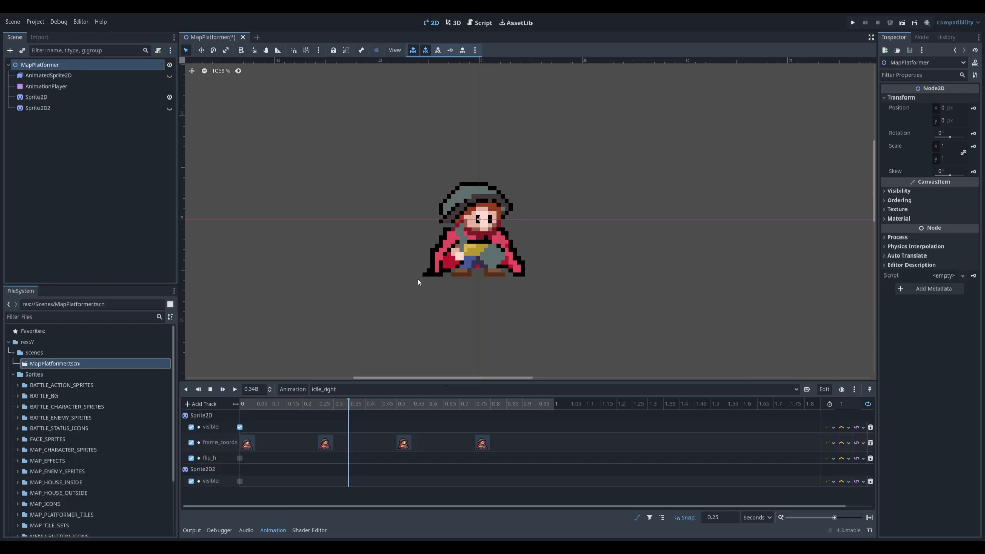
pyautogui.click(431, 410)
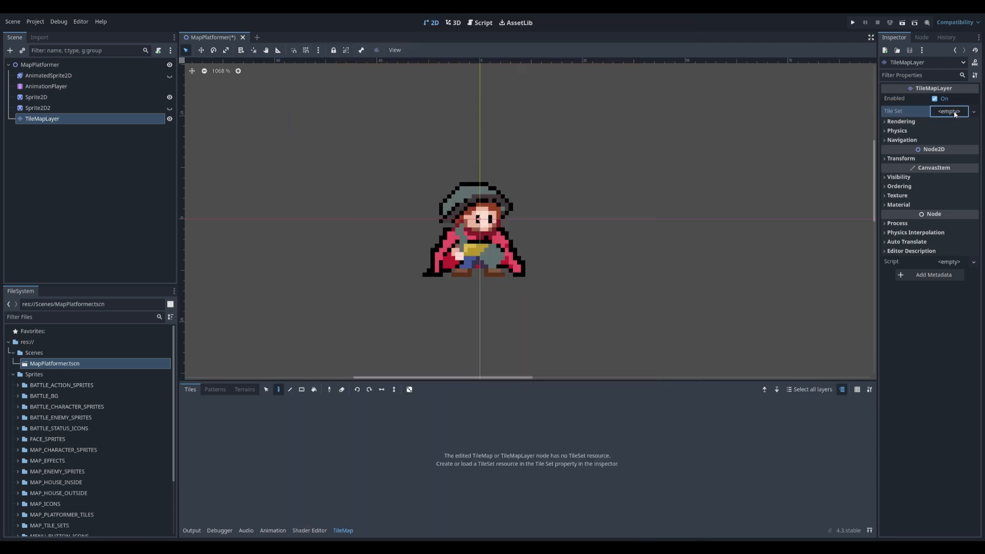
pyautogui.click(949, 112)
pyautogui.click(952, 128)
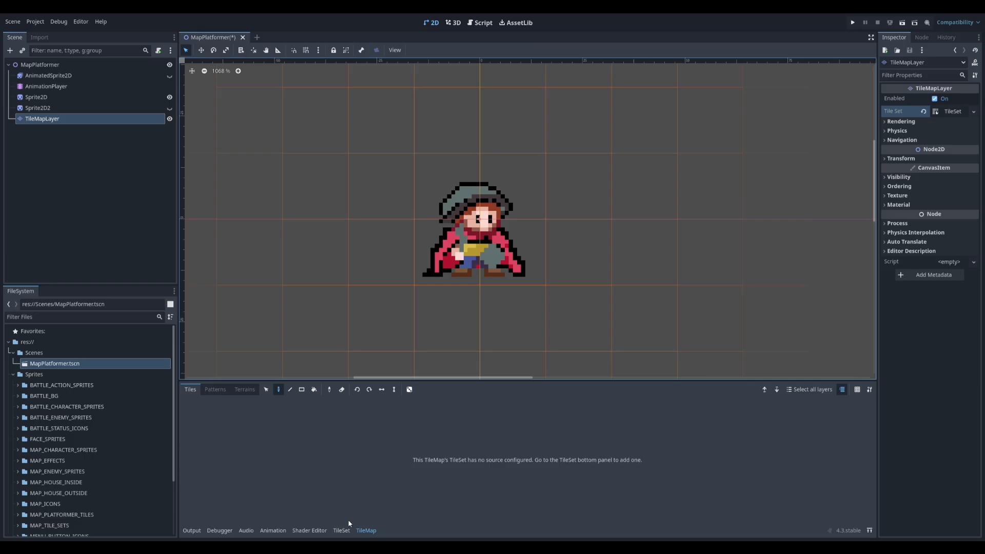
# Step: Add PLATFORMER_GRASS.png from the MAP_TILE_SETS folder to the TileSet as an atlas source
pyautogui.click(342, 531)
pyautogui.scroll(-3, 47, 402)
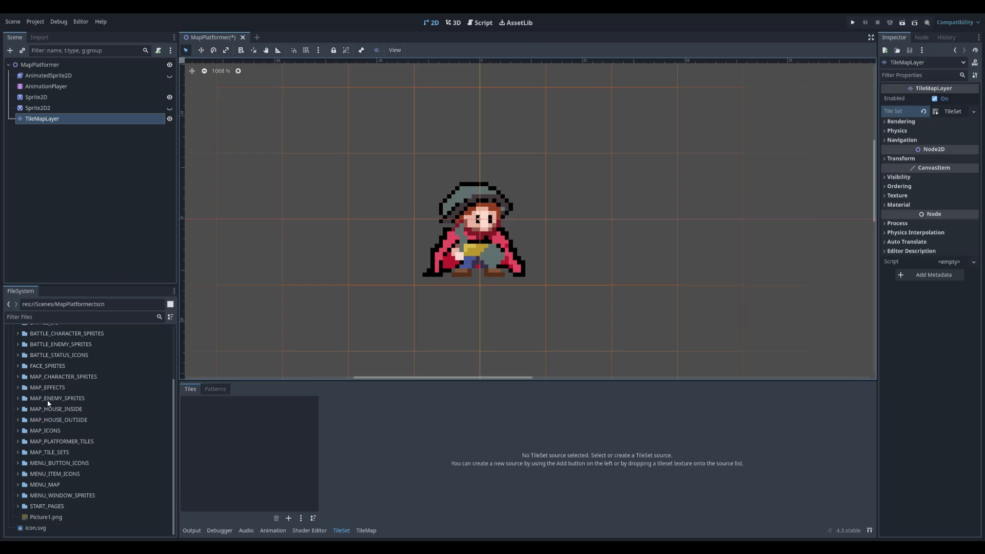
pyautogui.doubleClick(27, 453)
pyautogui.scroll(-2, 27, 458)
pyautogui.scroll(-2, 46, 463)
pyautogui.scroll(-1, 46, 464)
pyautogui.moveTo(67, 408); pyautogui.dragTo(217, 416)
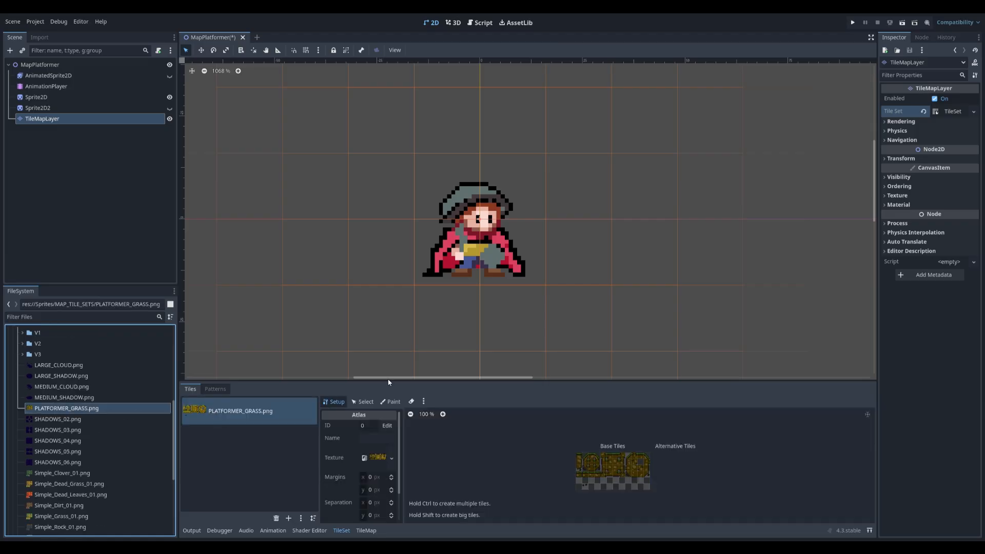
# Step: Add CLOUDS.png from the MAP_PLATFORMER_TILES folder to the TileSet as an atlas with automatically created tiles
pyautogui.scroll(-1, 85, 464)
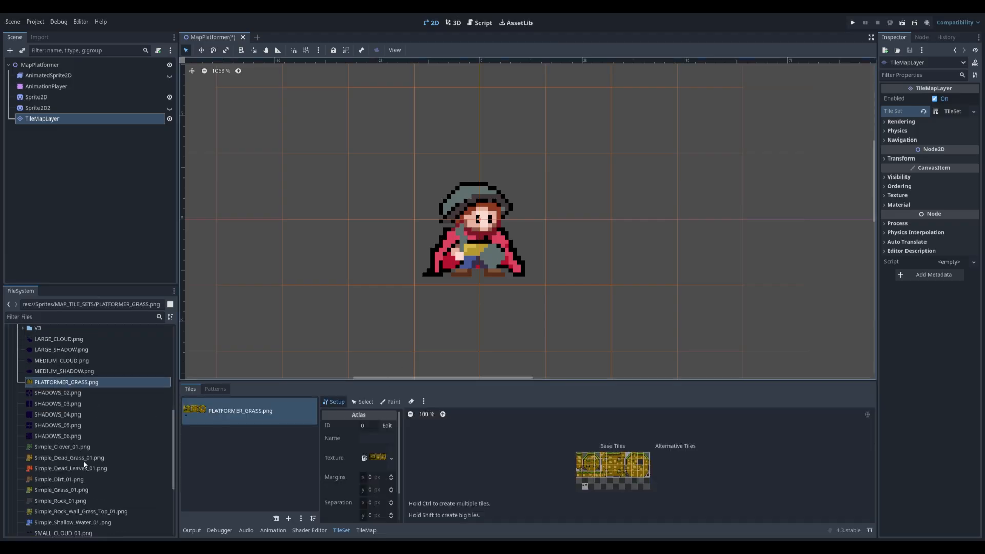
pyautogui.scroll(-3, 85, 464)
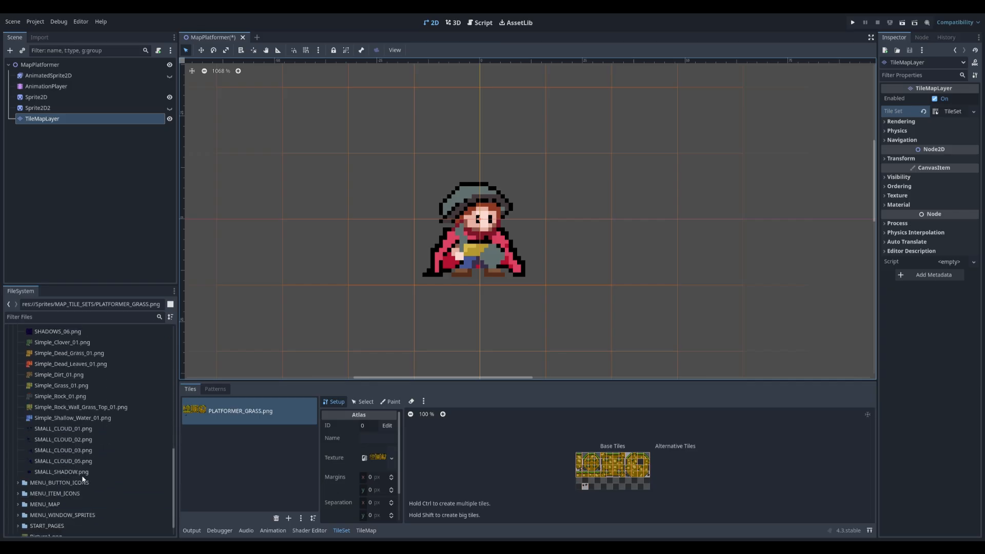
pyautogui.scroll(2, 55, 429)
pyautogui.scroll(2, 60, 421)
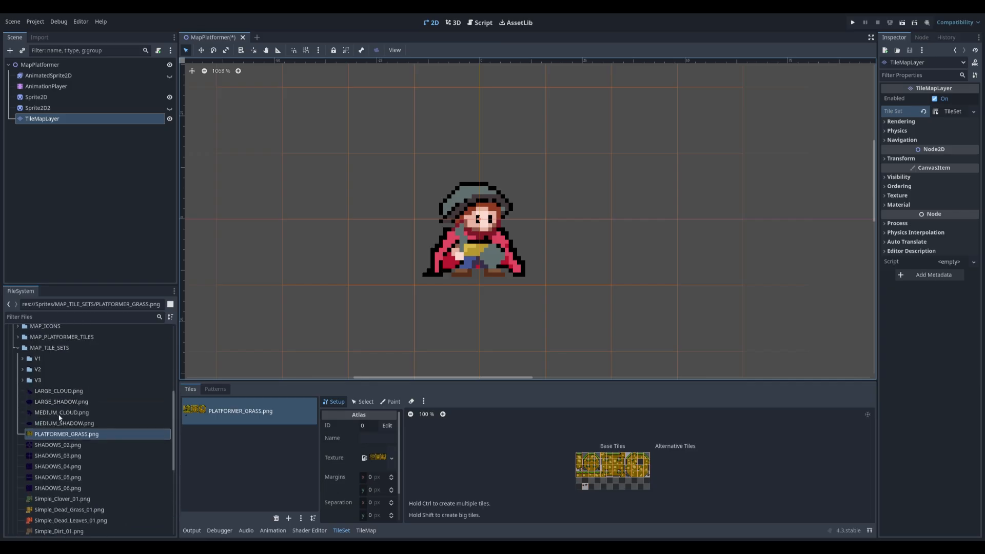
pyautogui.scroll(-4, 59, 417)
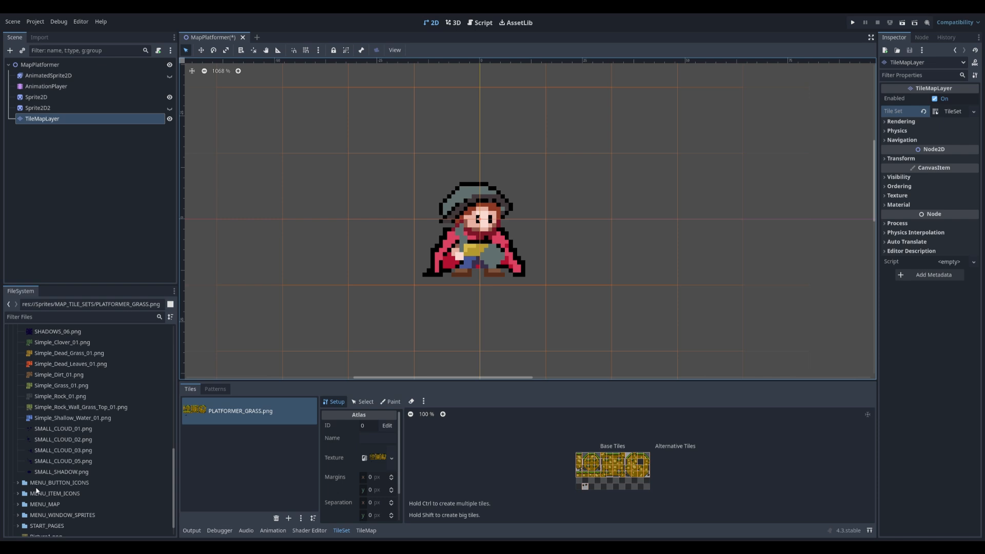
pyautogui.scroll(4, 33, 464)
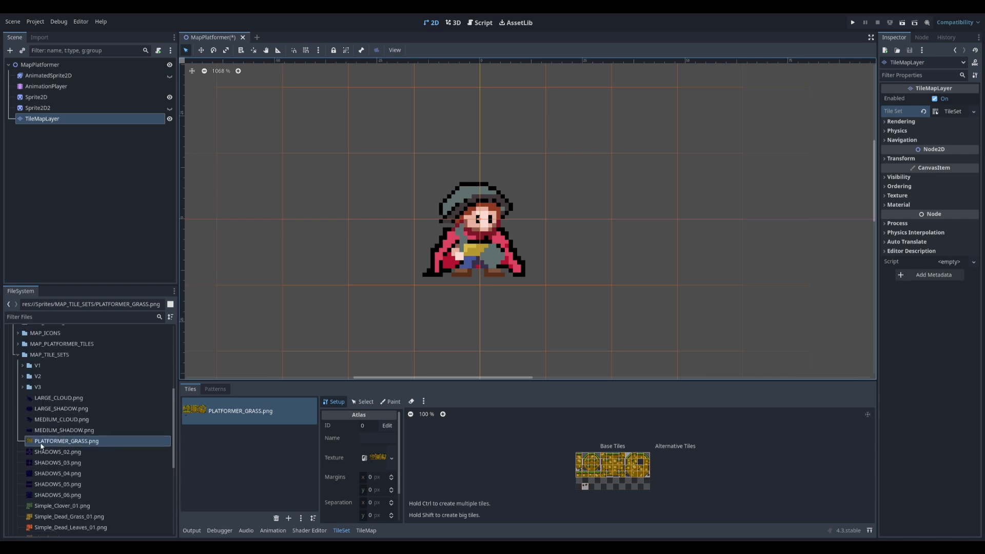
pyautogui.scroll(1, 31, 411)
pyautogui.click(18, 370)
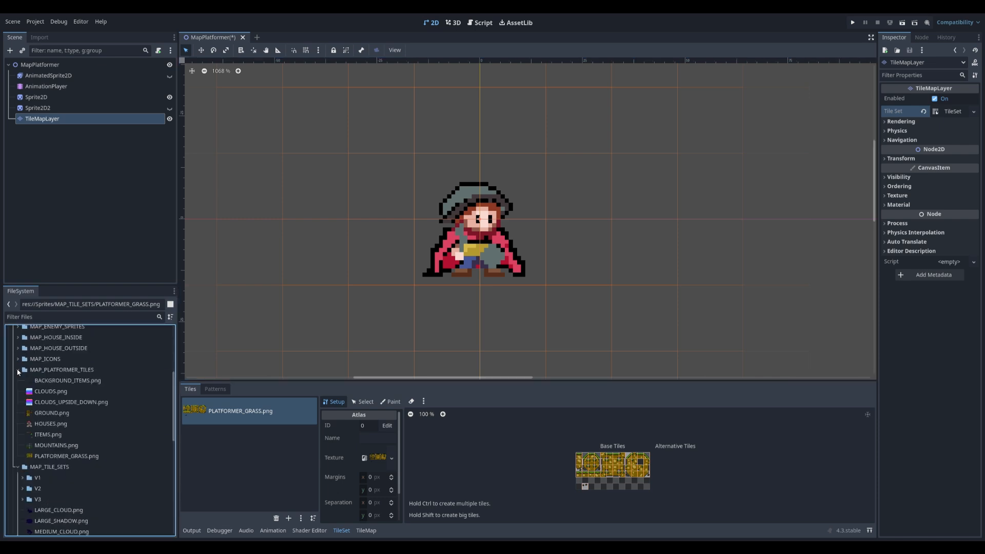
pyautogui.click(52, 392)
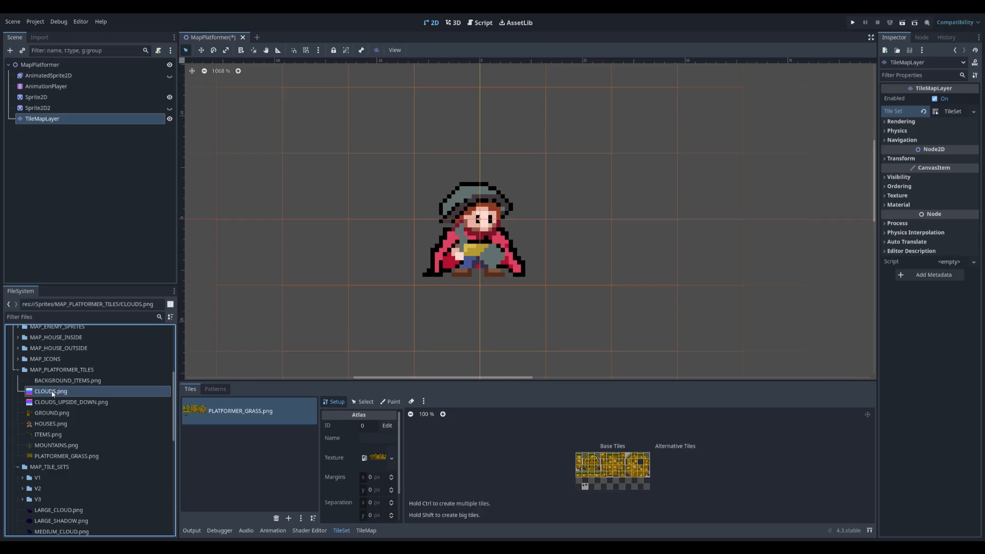
pyautogui.click(58, 403)
pyautogui.moveTo(55, 392); pyautogui.dragTo(211, 441)
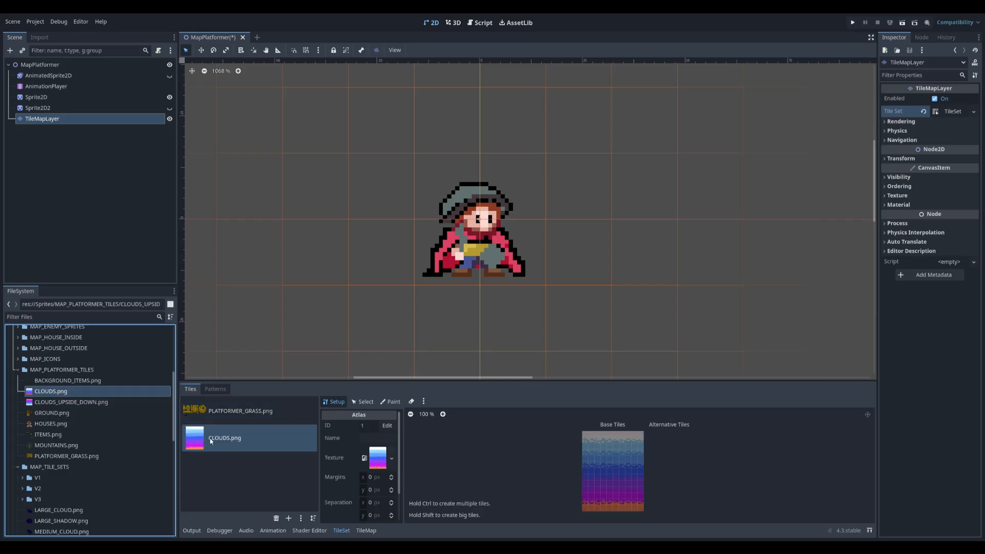
pyautogui.click(441, 286)
# Step: Add CLOUDS_UPSIDE_DOWN.png, MOUNTAINS.png and BACKGROUND_ITEMS.png to the TileSet as further atlas sources
pyautogui.click(69, 405)
pyautogui.moveTo(68, 406); pyautogui.dragTo(246, 477)
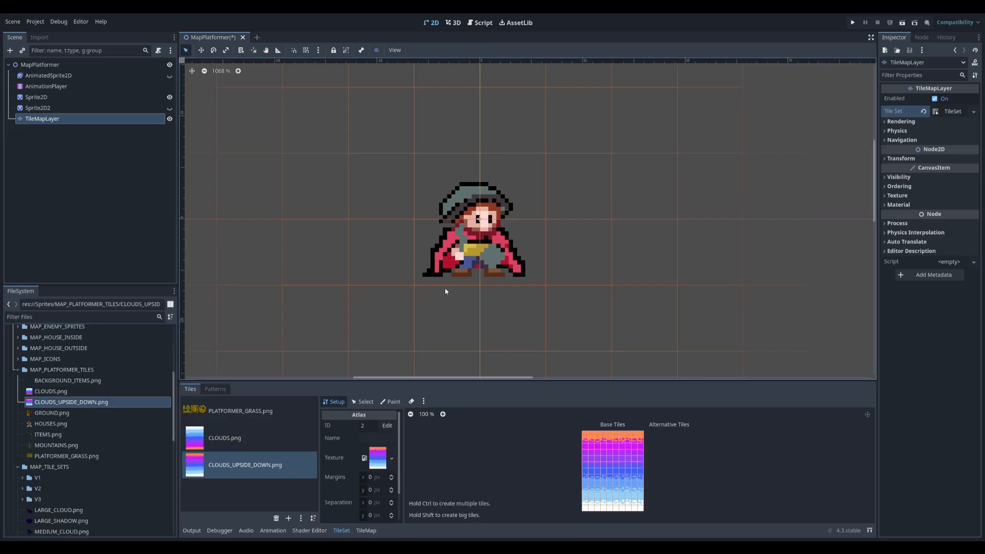
pyautogui.moveTo(56, 445); pyautogui.dragTo(241, 491)
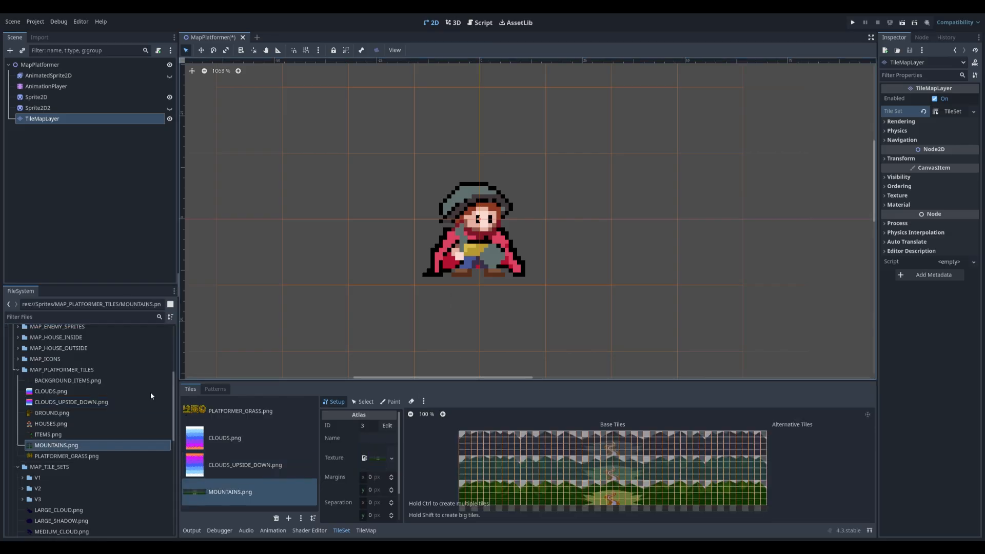
pyautogui.moveTo(77, 380); pyautogui.dragTo(236, 506)
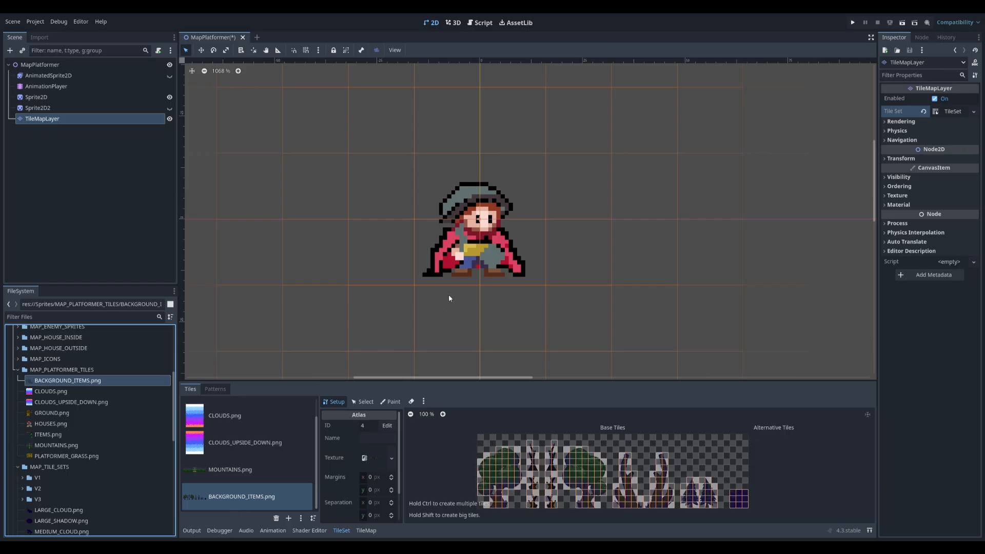
# Step: Open the Paint mode of the TileSet editor for the PLATFORMER_GRASS.png atlas
pyautogui.scroll(-1, 449, 297)
pyautogui.scroll(3, 267, 440)
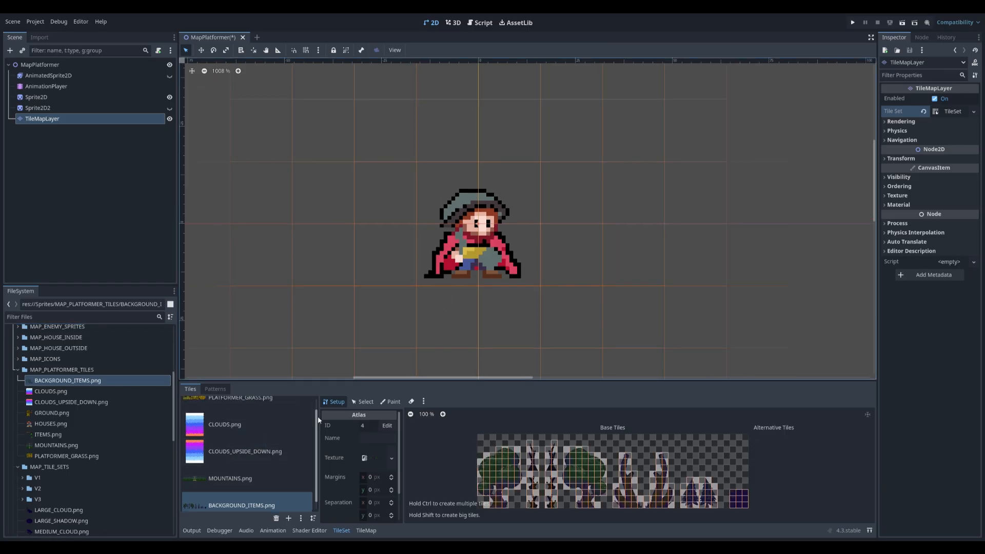
pyautogui.click(253, 411)
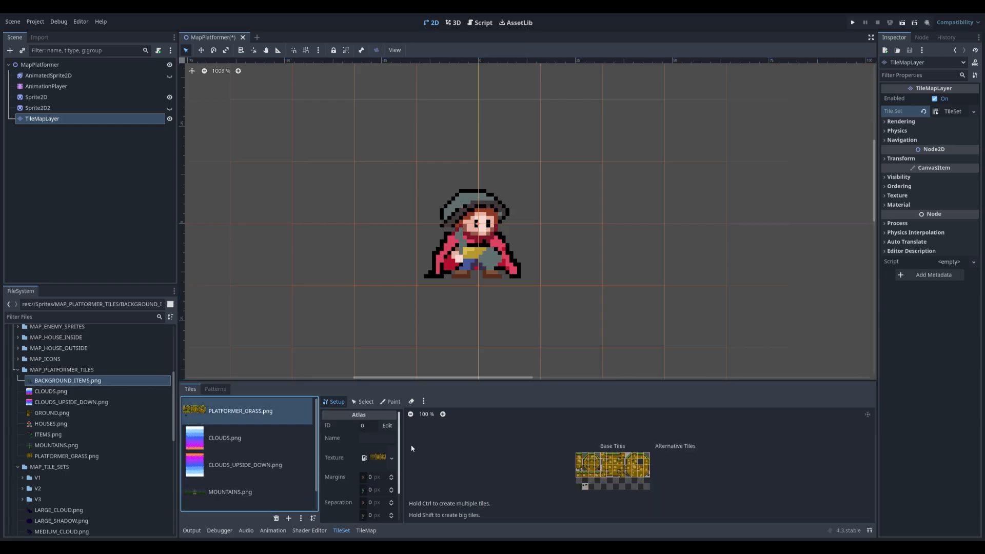
pyautogui.click(392, 401)
pyautogui.scroll(-4, 357, 239)
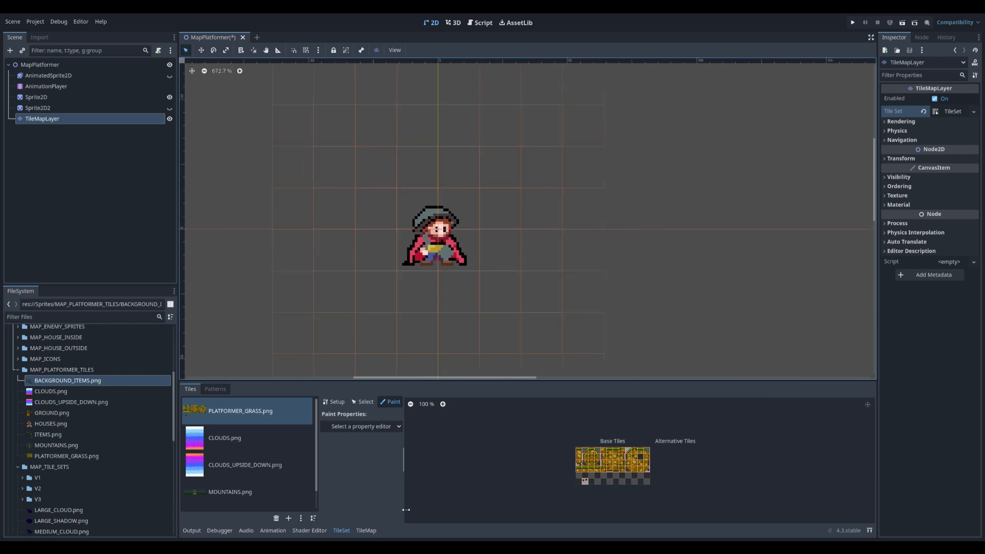
# Step: Paint two copies of the three-tile grass column from the PLATFORMER_GRASS.png atlas into the scene beside the character
pyautogui.click(372, 531)
pyautogui.scroll(4, 537, 441)
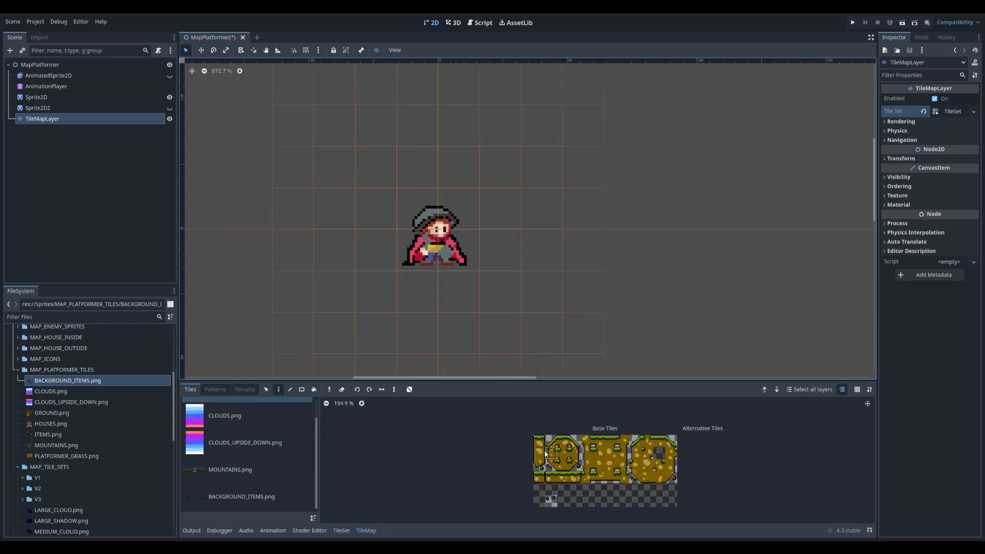
pyautogui.moveTo(536, 441); pyautogui.dragTo(537, 468)
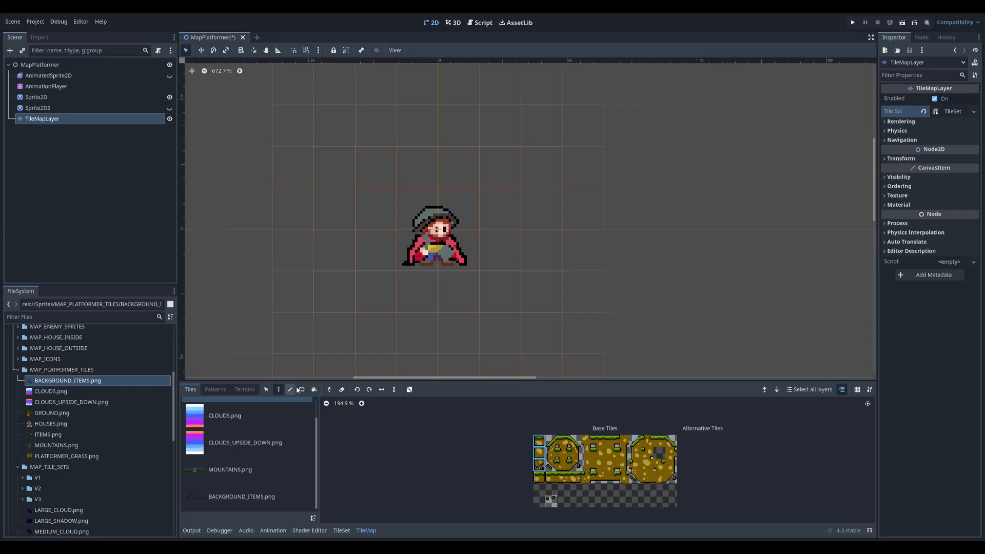
pyautogui.click(536, 296)
pyautogui.click(664, 314)
pyautogui.scroll(-1, 600, 304)
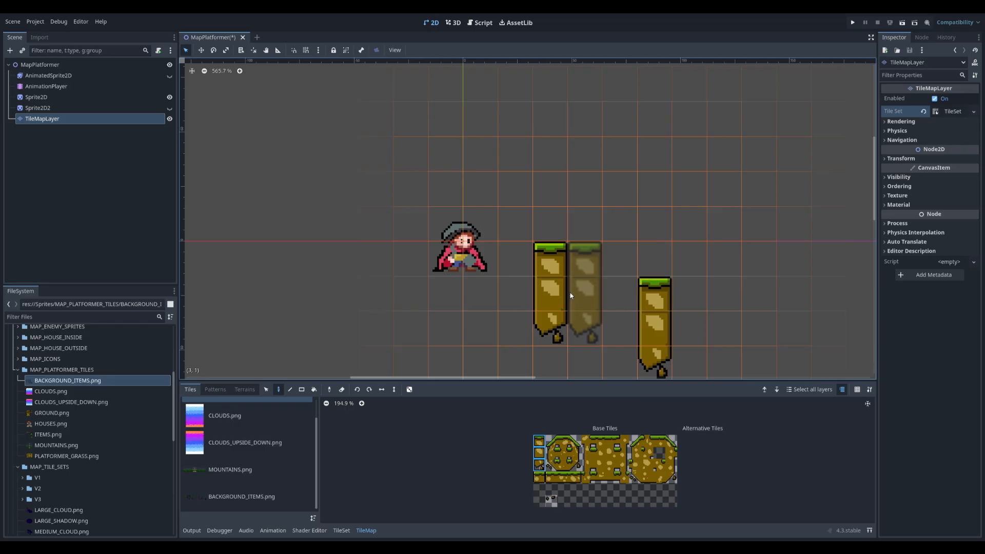
pyautogui.rightClick(570, 295)
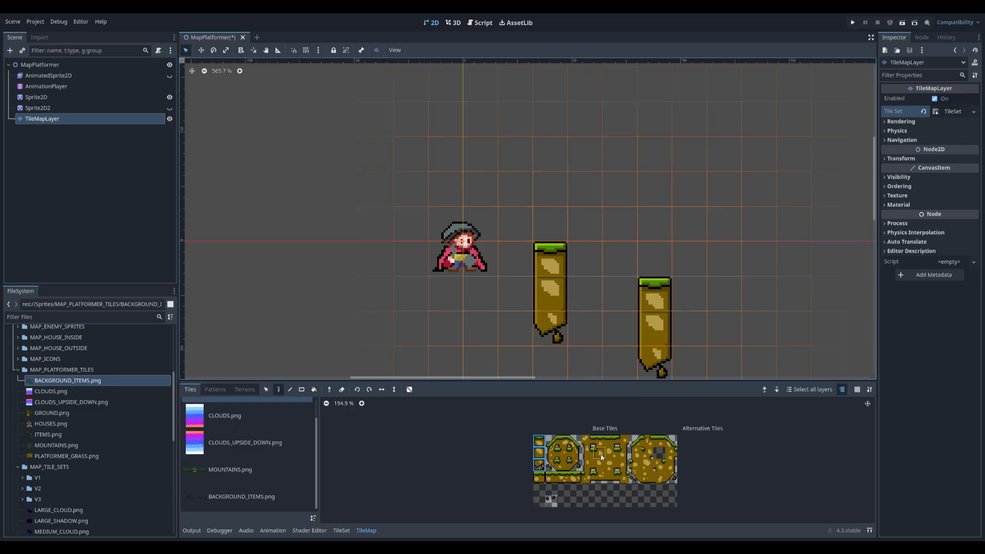
# Step: Examine the PLATFORMER_GRASS.png atlas in an enlarged tile view and undo both painted grass columns
pyautogui.moveTo(608, 381); pyautogui.dragTo(608, 183)
pyautogui.scroll(5, 590, 360)
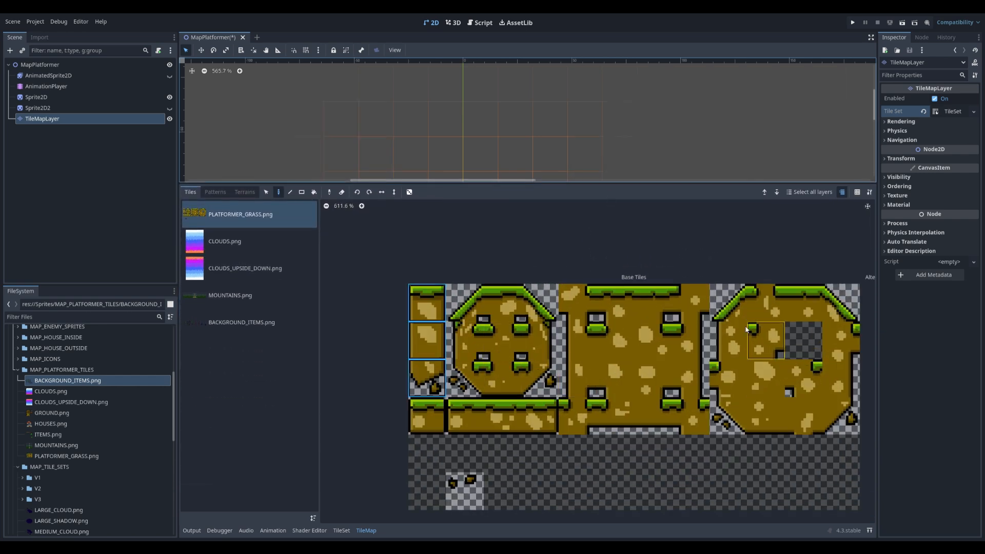
pyautogui.moveTo(611, 183); pyautogui.dragTo(369, 360)
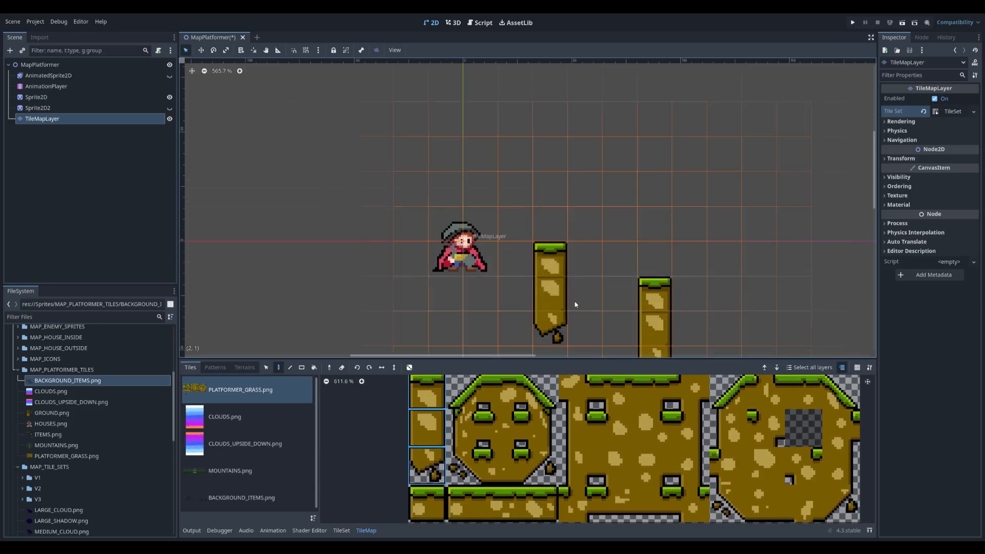
pyautogui.moveTo(587, 291); pyautogui.dragTo(545, 212, button='middle')
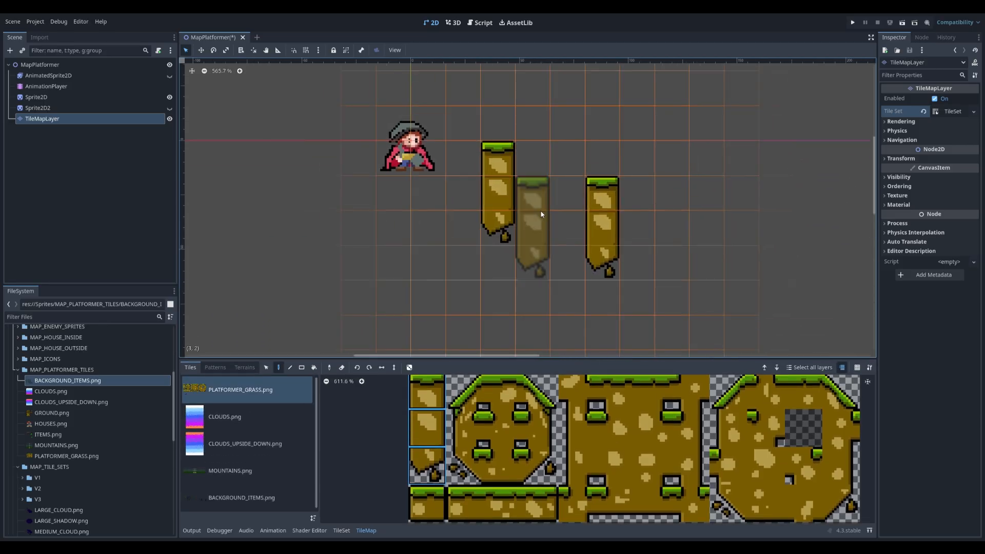
pyautogui.hotkey('ctrl', 'z')
pyautogui.hotkey('ctrl', 'z')
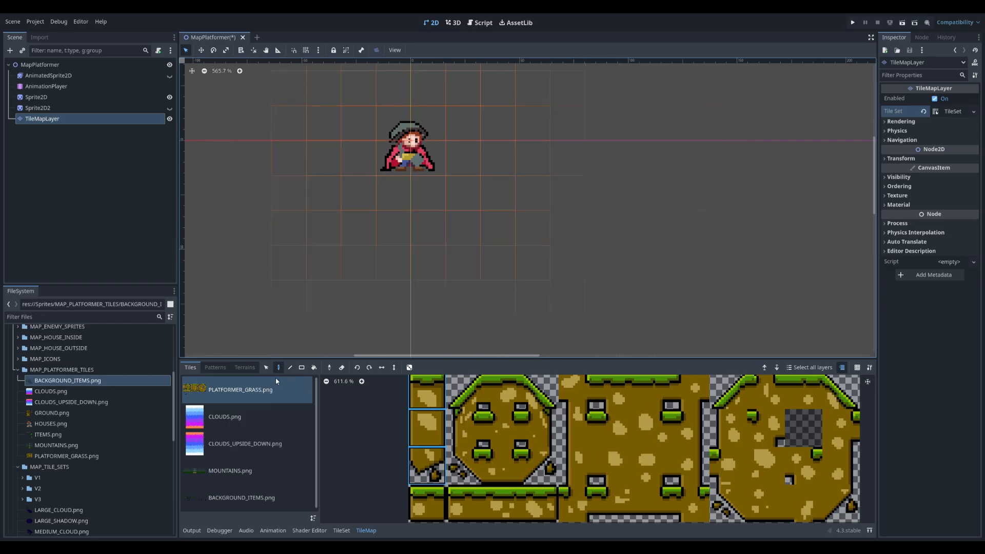
# Step: Add a physics layer and a terrain set to the TileSet resource of the TileMapLayer
pyautogui.click(341, 530)
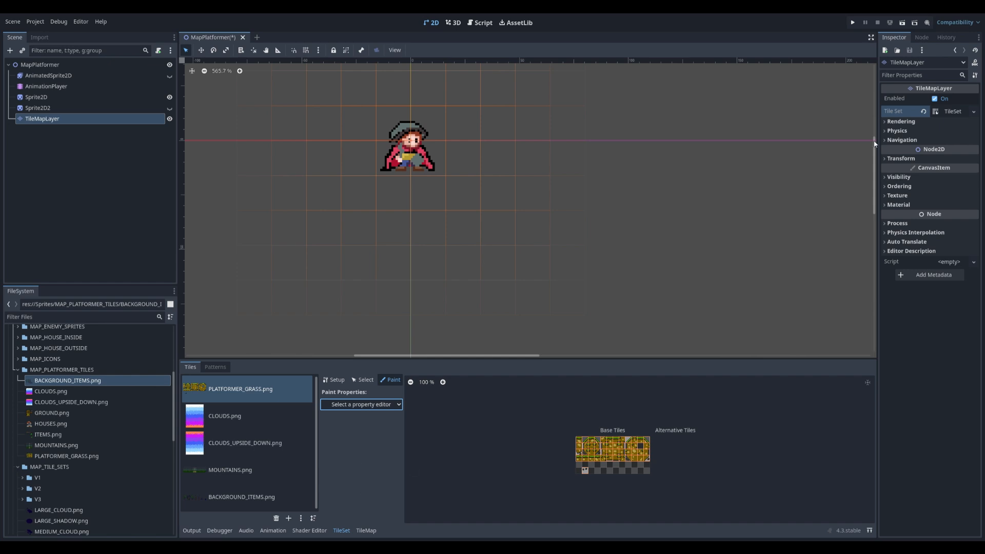
pyautogui.click(883, 130)
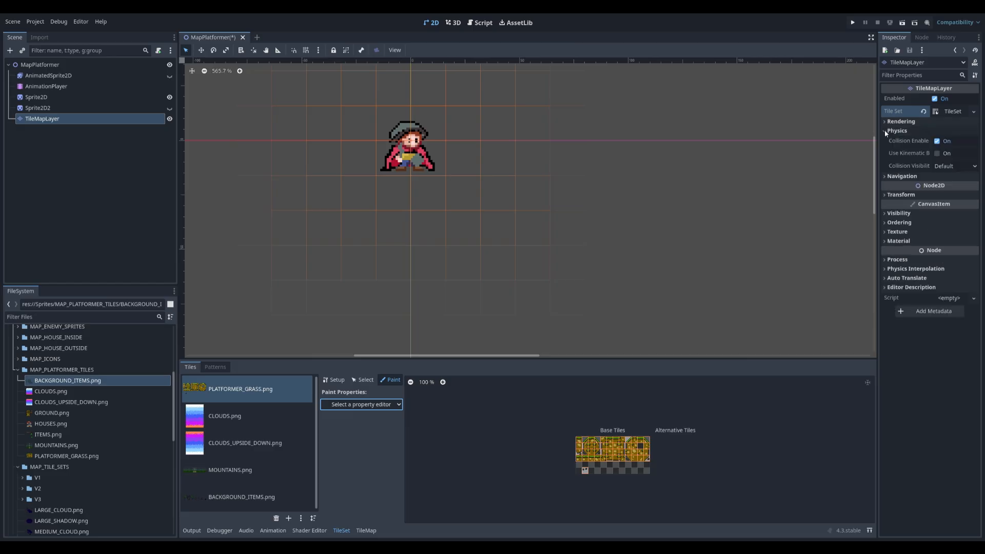
pyautogui.click(882, 194)
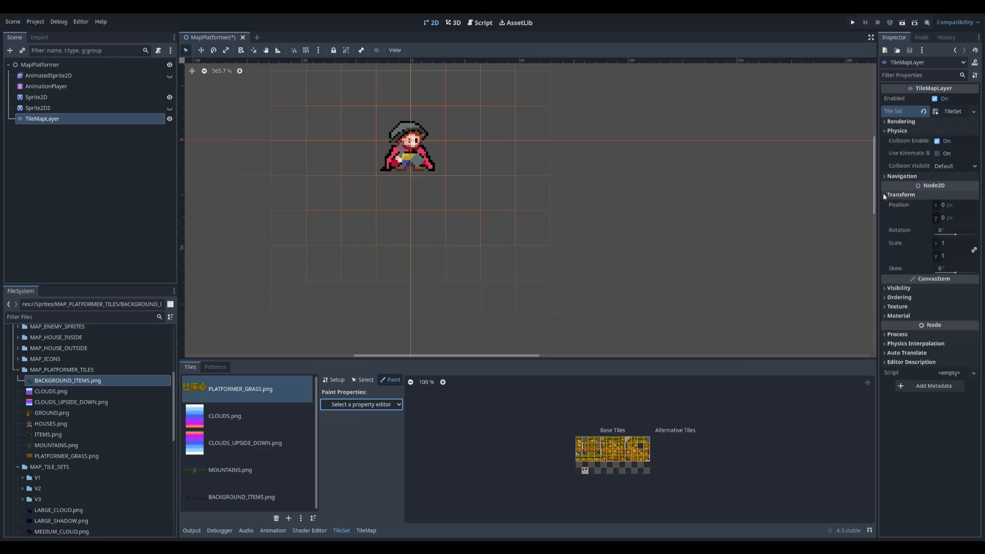
pyautogui.click(883, 193)
pyautogui.click(953, 111)
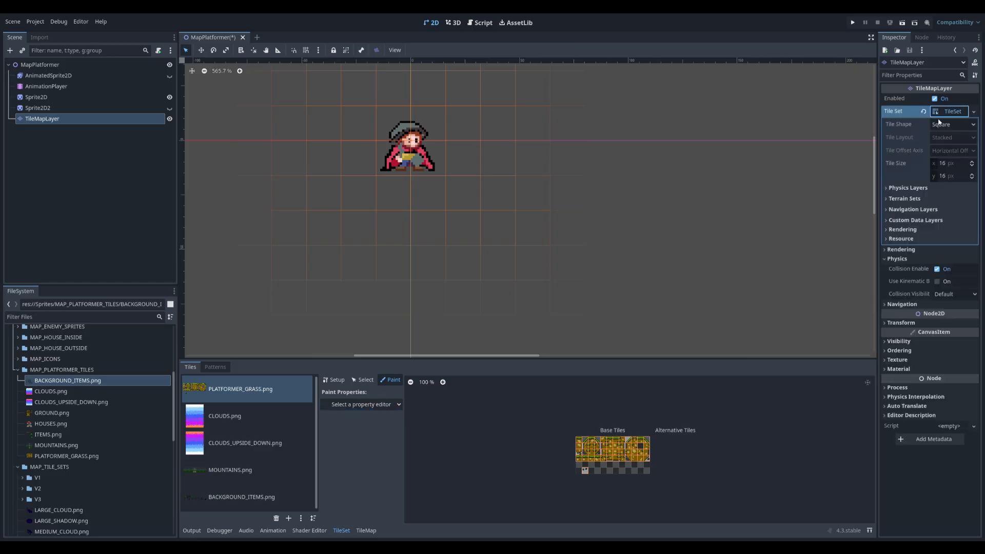
pyautogui.click(887, 188)
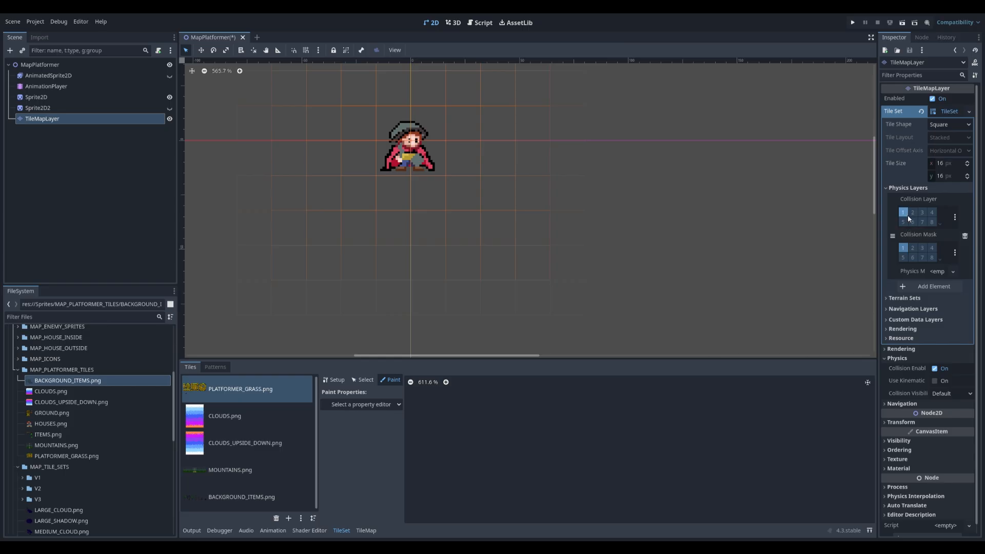
pyautogui.click(885, 298)
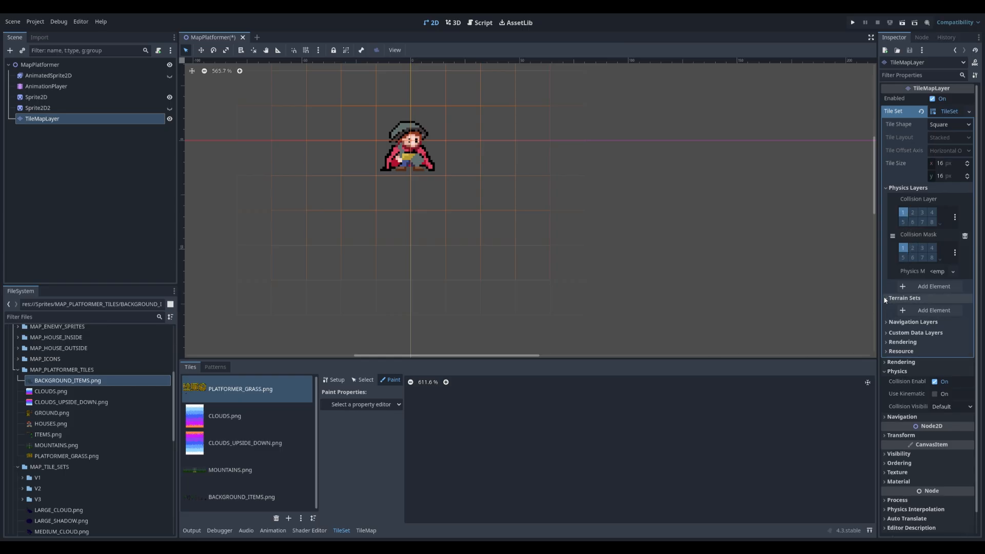
pyautogui.click(905, 310)
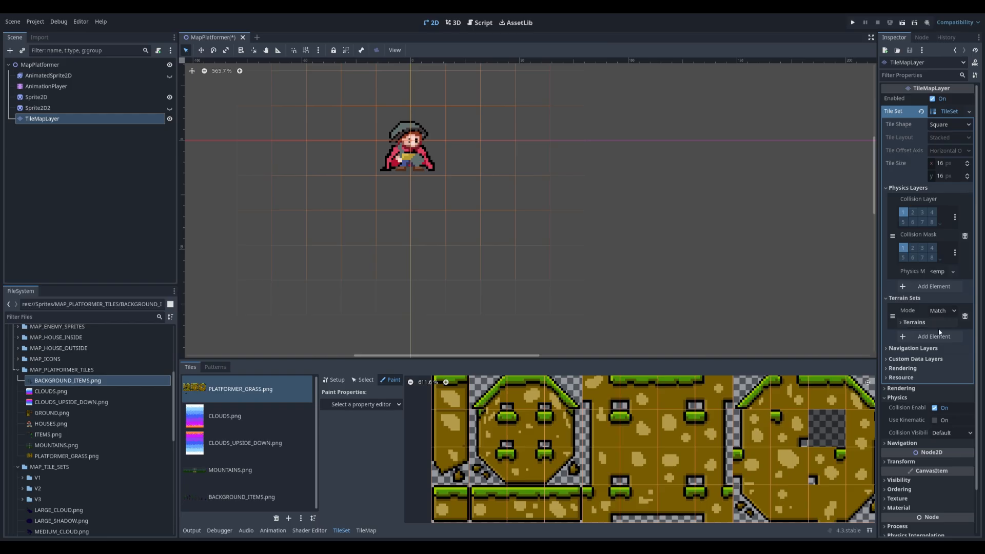
# Step: Add a terrain named GRASS_PLATFORM to the terrain set and give it a magenta color
pyautogui.click(918, 323)
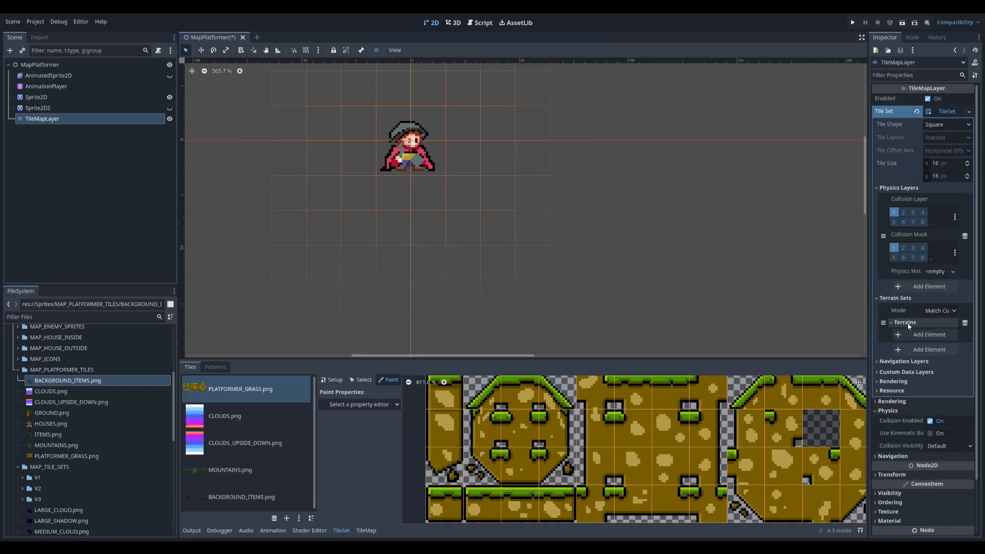
pyautogui.click(923, 333)
pyautogui.click(939, 335)
pyautogui.moveTo(942, 335); pyautogui.dragTo(893, 335)
pyautogui.write('G0')
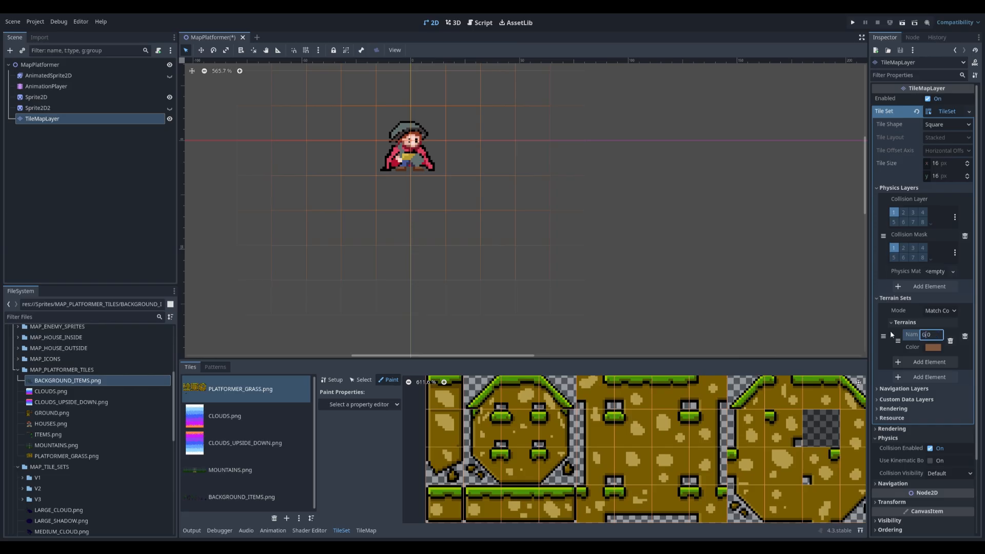
pyautogui.write('RASS_PLATFORM')
pyautogui.click(933, 351)
pyautogui.click(947, 161)
# Step: Choose Physics Layer 0 for painting, shape the collision polygon into a thin strip along the tile's top, and paint it on the flat grass tiles
pyautogui.click(369, 408)
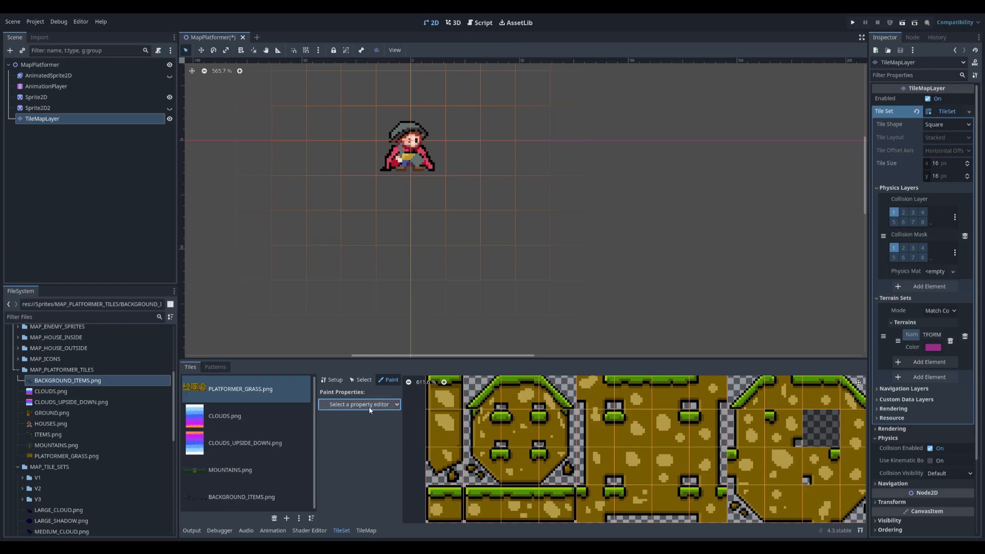
pyautogui.click(355, 488)
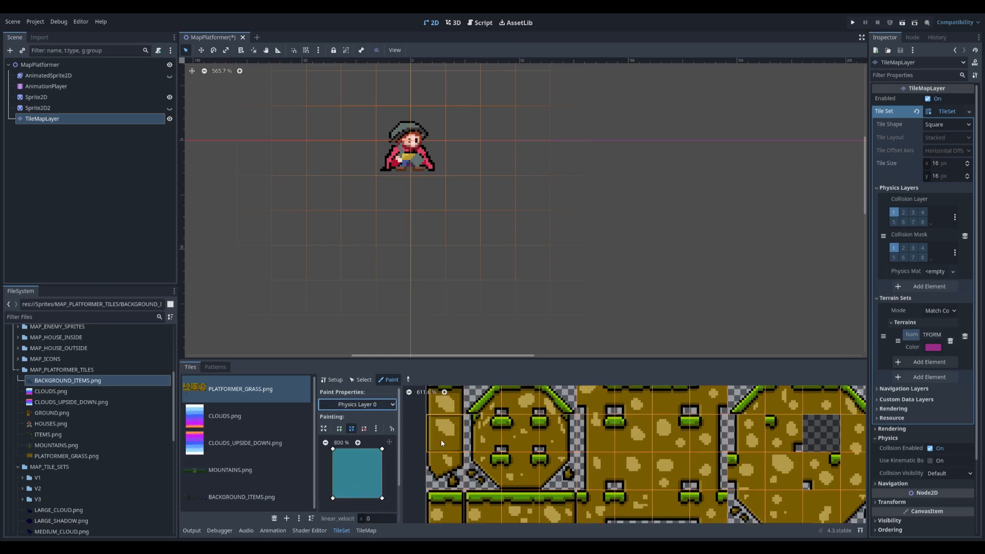
pyautogui.scroll(-1, 538, 437)
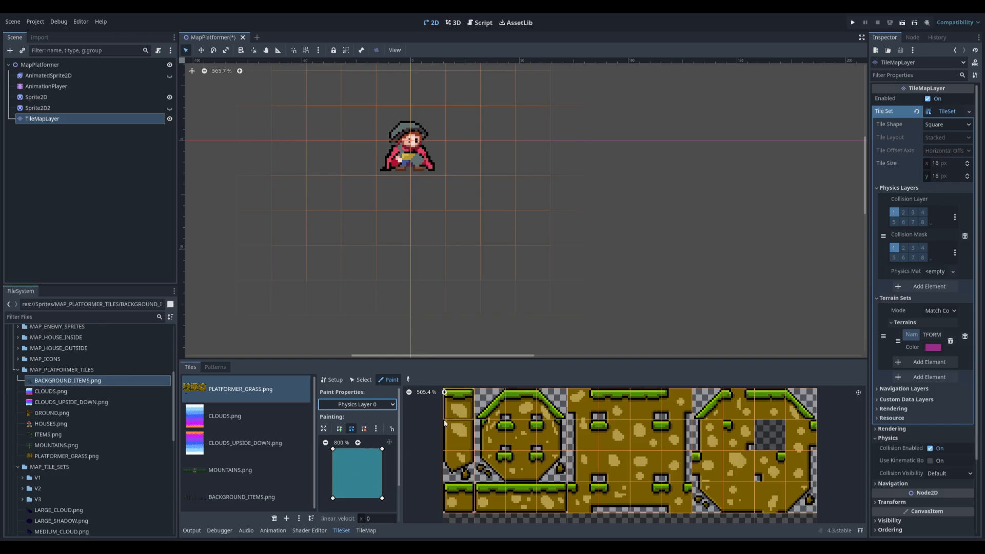
pyautogui.click(383, 499)
pyautogui.moveTo(384, 467); pyautogui.dragTo(384, 463)
pyautogui.click(458, 404)
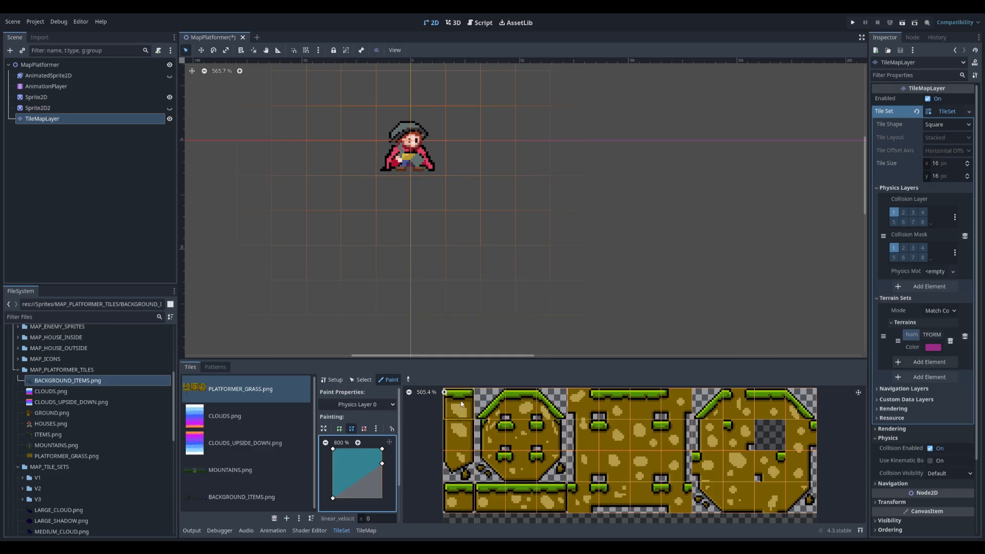
pyautogui.click(460, 404)
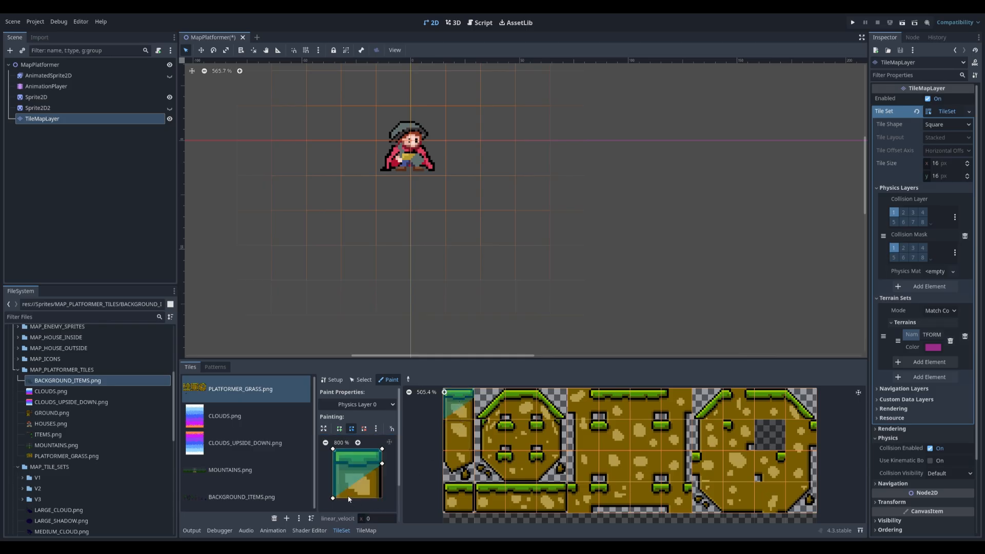
pyautogui.moveTo(333, 497); pyautogui.dragTo(333, 464)
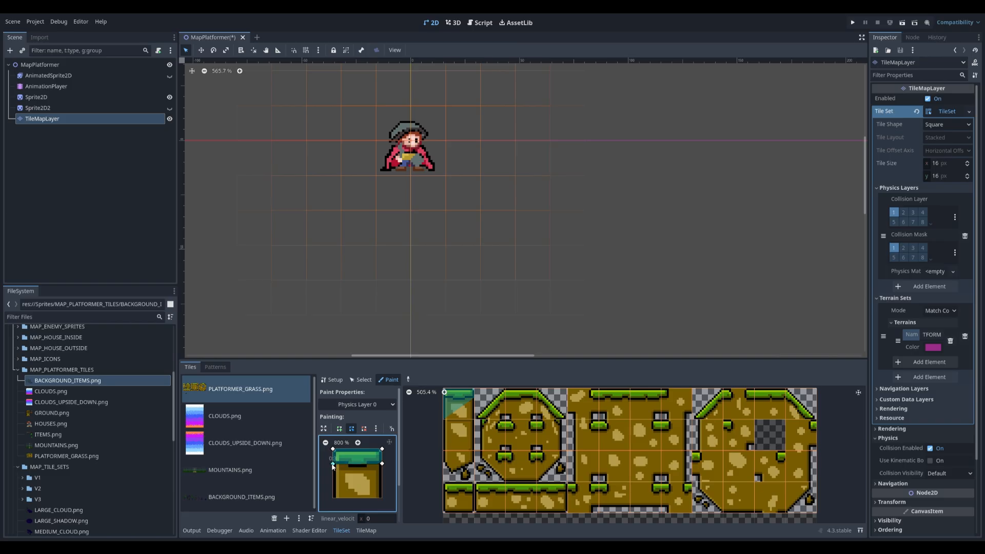
pyautogui.click(454, 416)
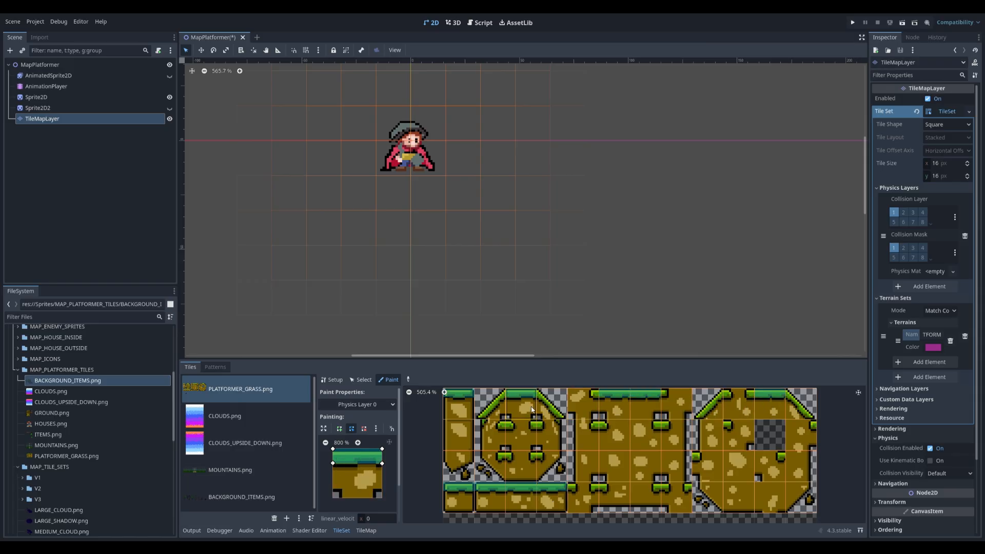
# Step: Reshape the collision polygon into a diagonal band along the grass of the rising slope tiles and paint it there
pyautogui.click(489, 411)
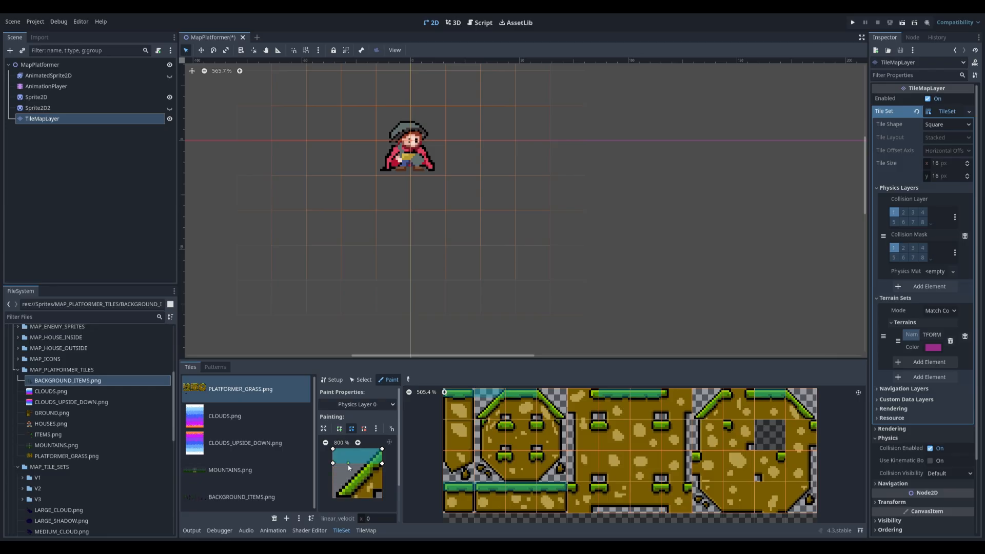
pyautogui.moveTo(333, 463); pyautogui.dragTo(353, 498)
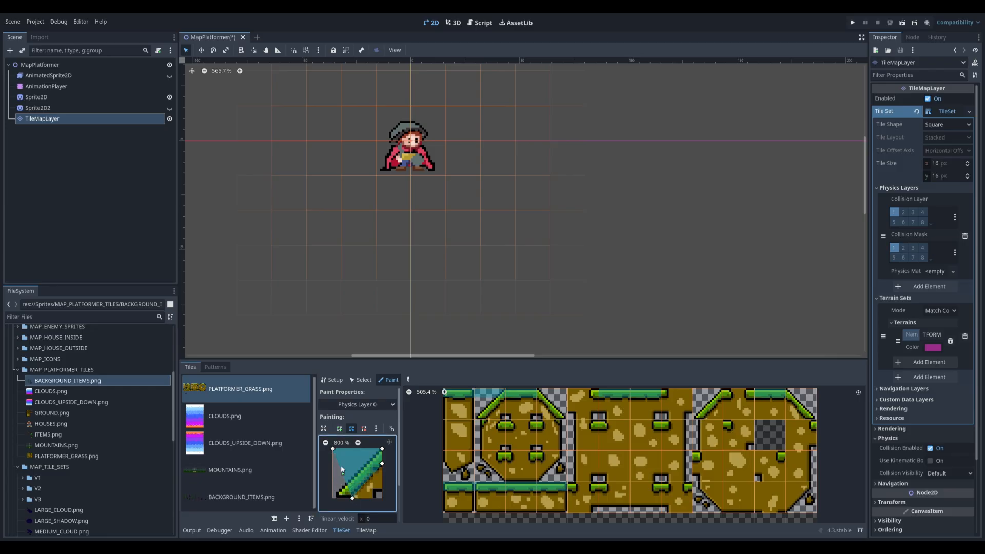
pyautogui.moveTo(333, 450); pyautogui.dragTo(333, 498)
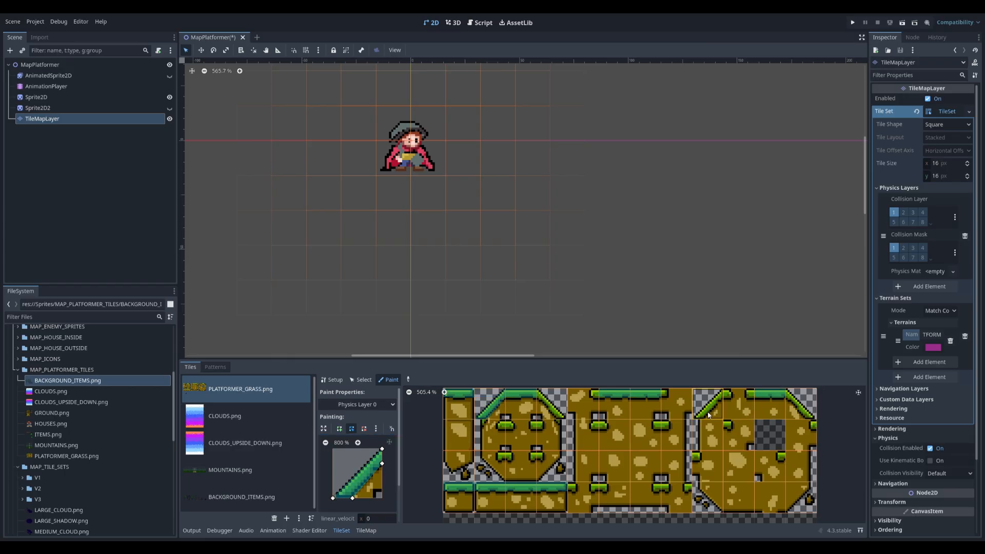
# Step: Mirror the diagonal collision band by moving its points to follow the descending grass slope and paint it on those tiles
pyautogui.click(547, 408)
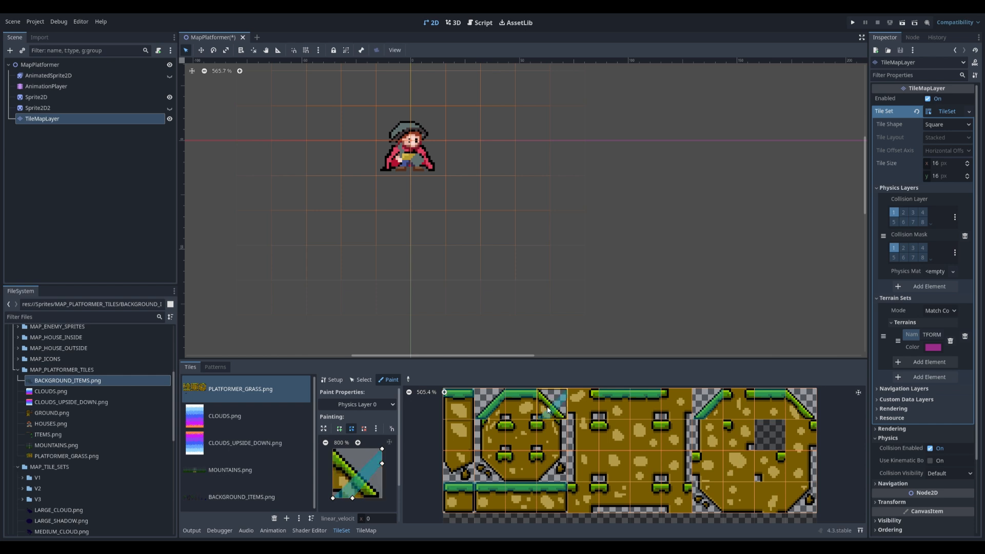
pyautogui.moveTo(334, 497); pyautogui.dragTo(365, 497)
pyautogui.moveTo(383, 449); pyautogui.dragTo(334, 469)
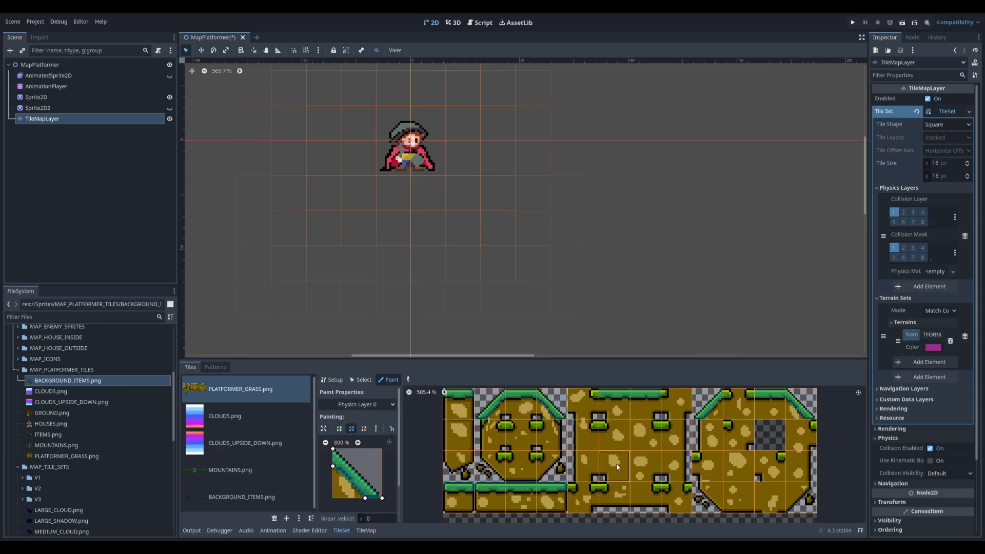
# Step: Reshape the collision polygon into a small rectangle over the upper-right grass ledge and paint it on the tiles with that ledge
pyautogui.click(490, 435)
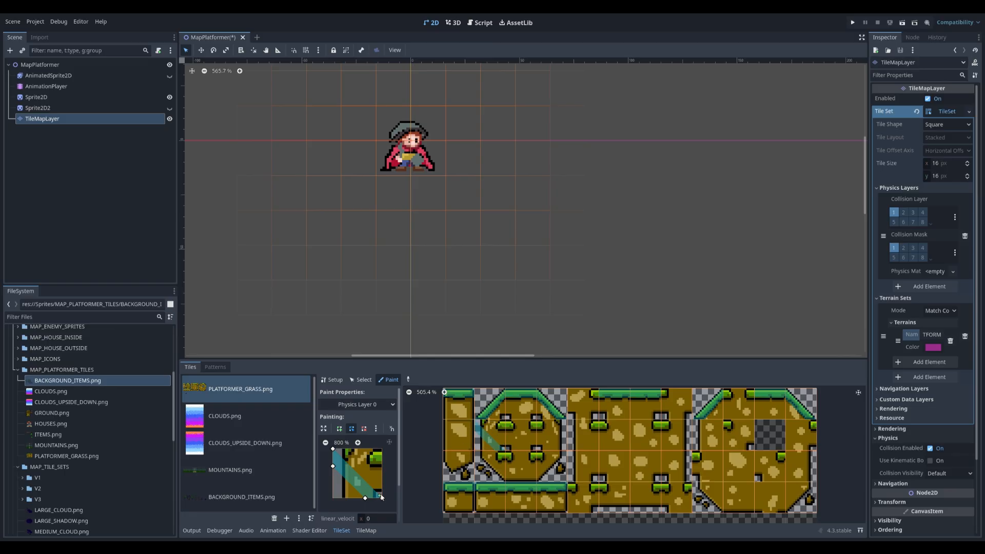
pyautogui.moveTo(382, 500); pyautogui.dragTo(385, 452)
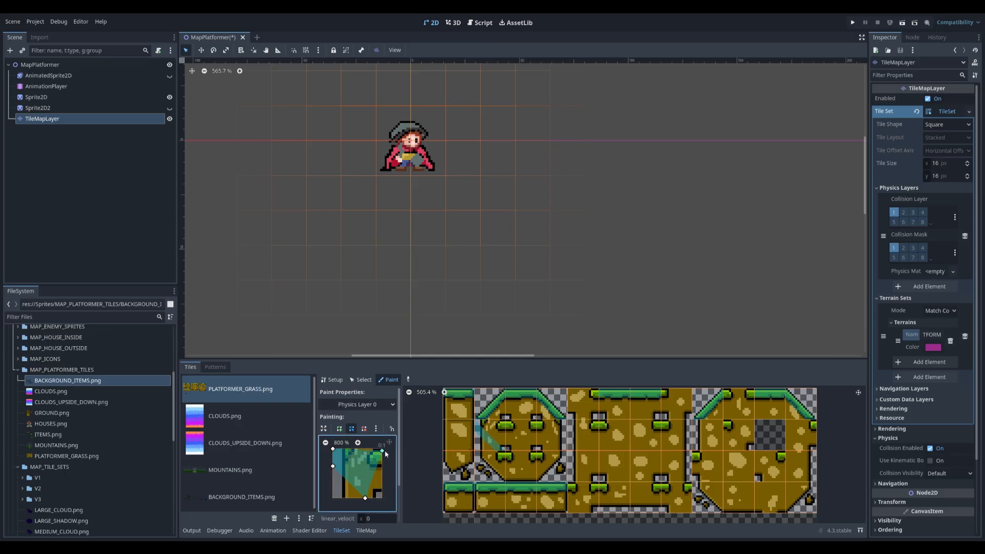
pyautogui.moveTo(366, 499)
pyautogui.mouseDown()
pyautogui.moveTo(382, 469)
pyautogui.moveTo(358, 468)
pyautogui.moveTo(368, 466)
pyautogui.moveTo(368, 448)
pyautogui.mouseUp()
pyautogui.click(496, 437)
pyautogui.click(503, 466)
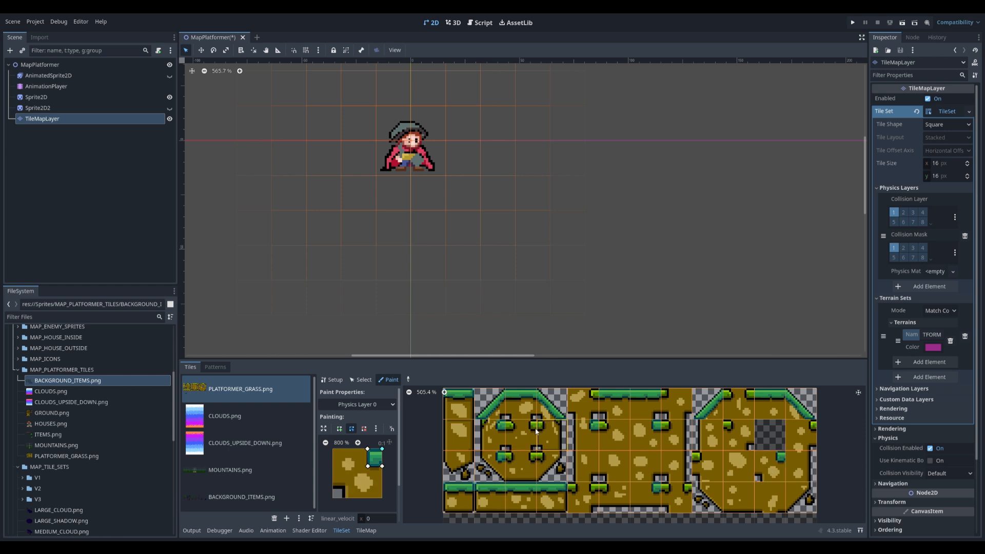
# Step: Draw a second rectangular collision polygon over the grass ledge in the tile's upper-left corner
pyautogui.click(340, 429)
pyautogui.click(340, 444)
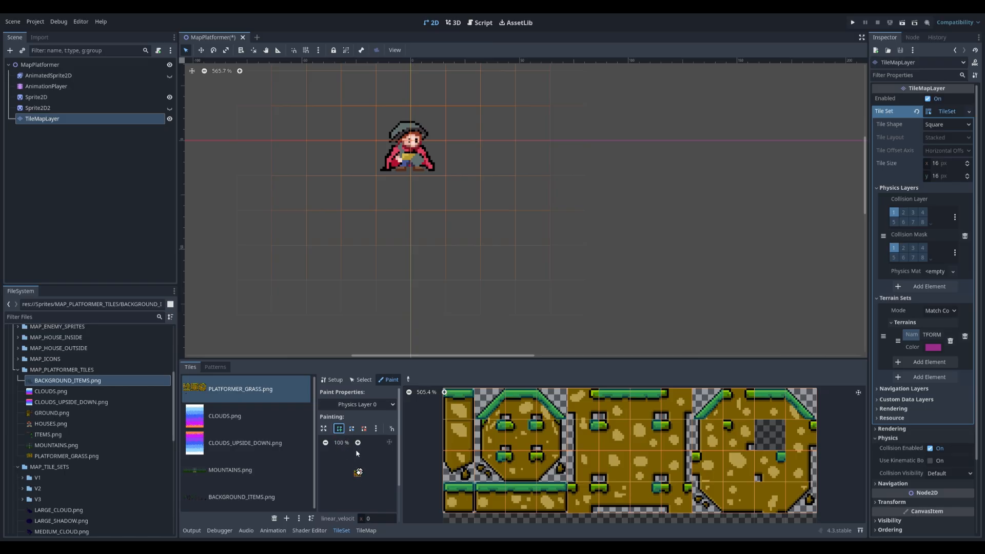
pyautogui.click(358, 443)
pyautogui.click(357, 443)
pyautogui.click(358, 443)
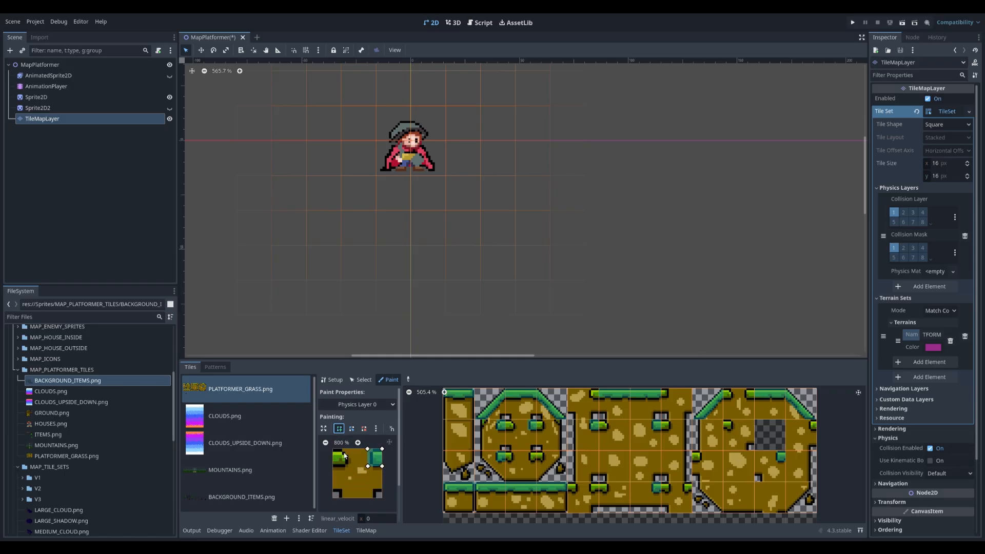
pyautogui.click(333, 450)
pyautogui.click(344, 450)
pyautogui.click(345, 466)
pyautogui.click(333, 466)
pyautogui.click(333, 451)
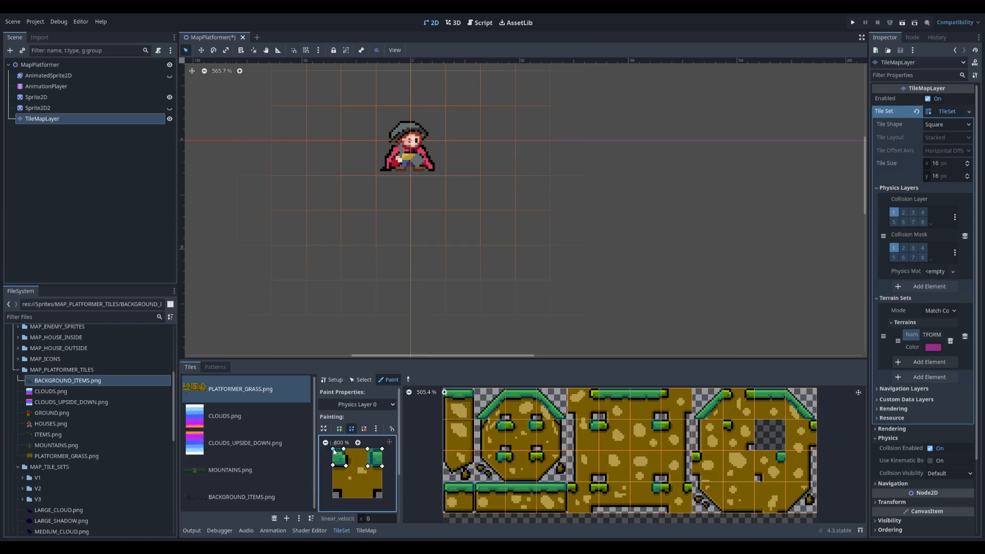
pyautogui.moveTo(343, 450); pyautogui.dragTo(345, 449)
# Step: Paint the two-rectangle collision shape onto the tiles that have grass ledges in both upper corners
pyautogui.click(522, 464)
pyautogui.click(585, 497)
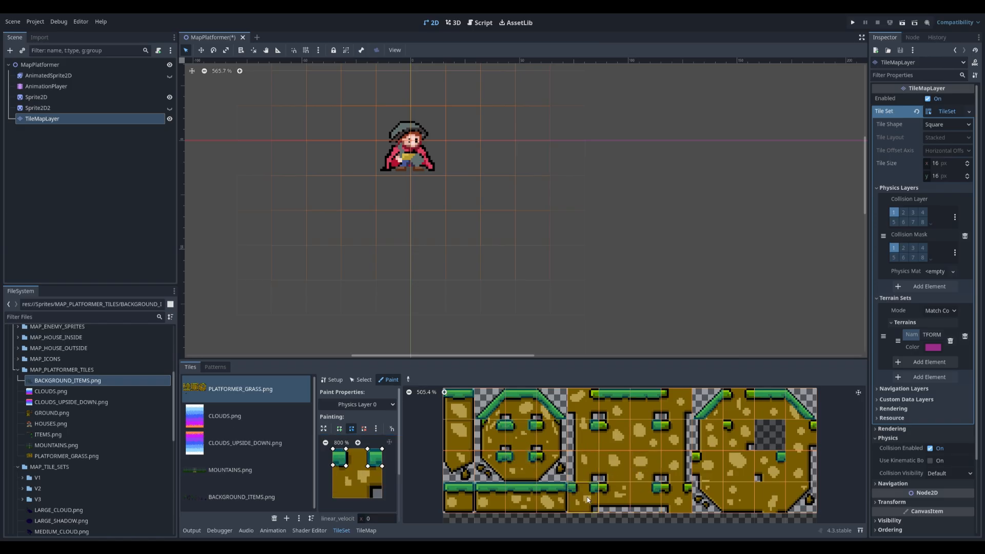
pyautogui.click(676, 497)
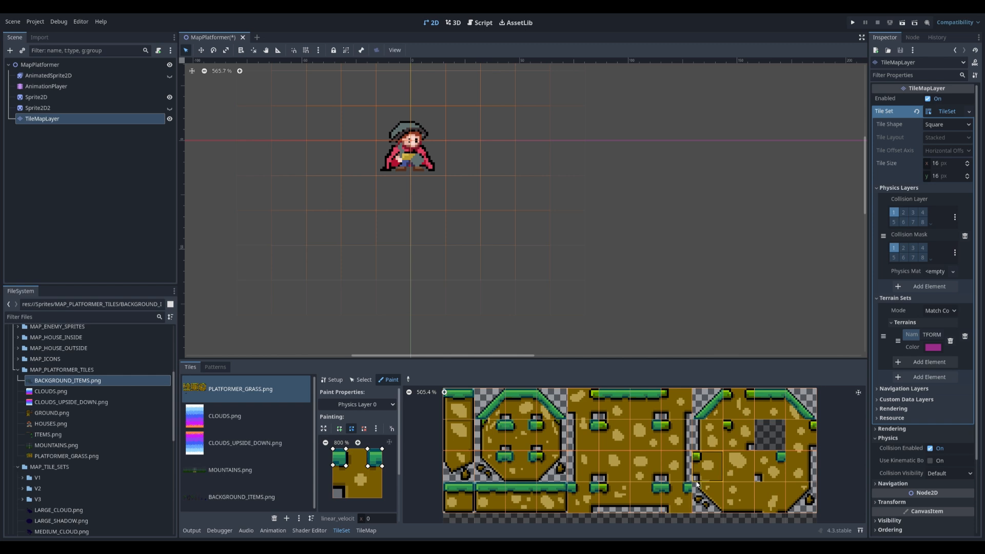
pyautogui.click(735, 408)
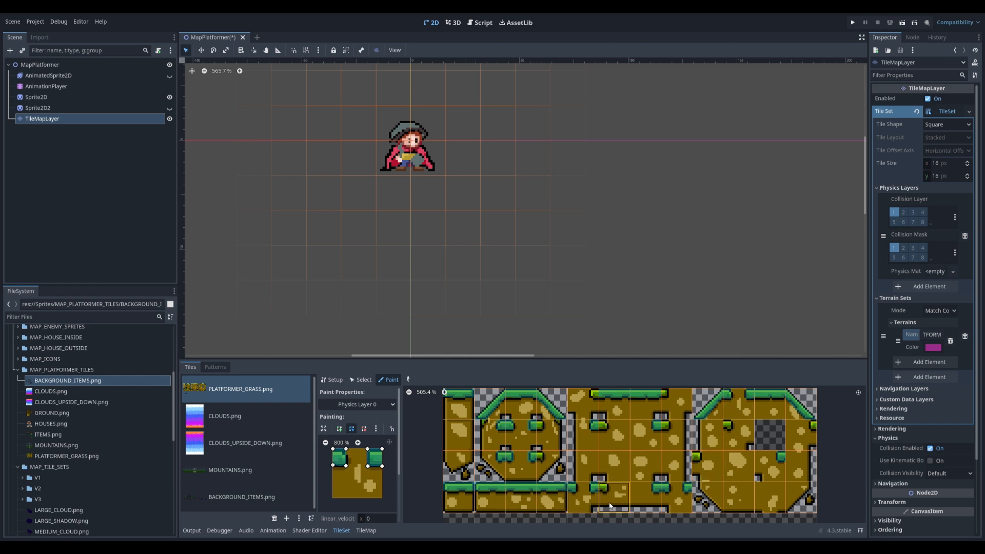
# Step: Delete the points of the upper-right collision rectangle, keeping only the upper-left one for the bottom-row tile with a left ledge
pyautogui.click(624, 489)
pyautogui.click(364, 429)
pyautogui.click(368, 456)
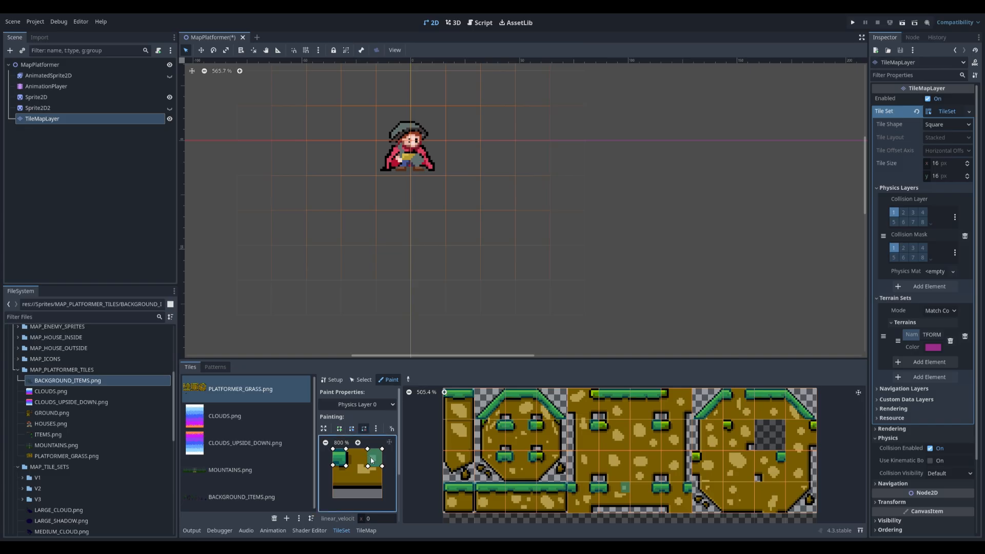
pyautogui.click(368, 450)
pyautogui.click(383, 450)
# Step: Paint the upper-left rectangle collision on the remaining tiles whose grass ledge is in the upper-left corner
pyautogui.click(615, 435)
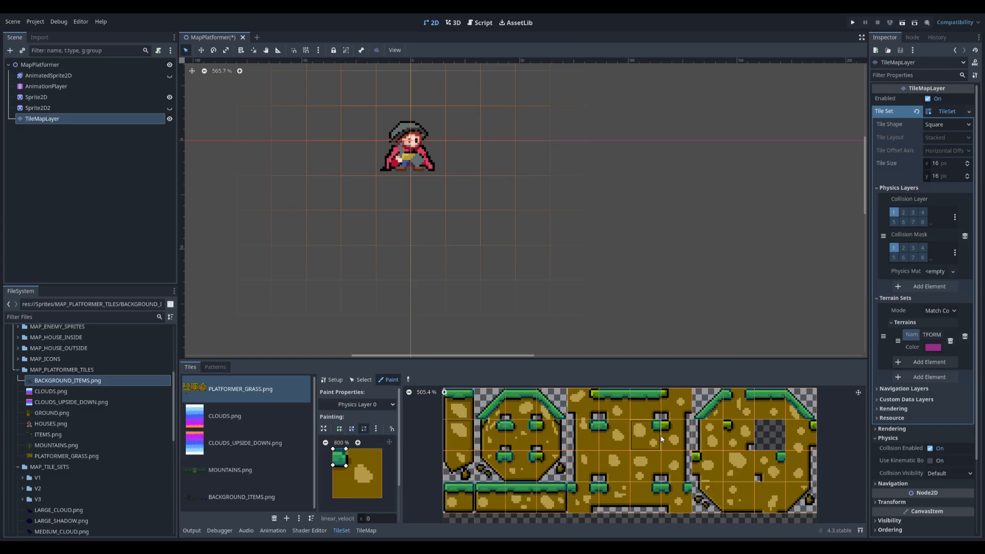
pyautogui.click(676, 441)
pyautogui.click(707, 461)
pyautogui.click(741, 439)
pyautogui.click(806, 436)
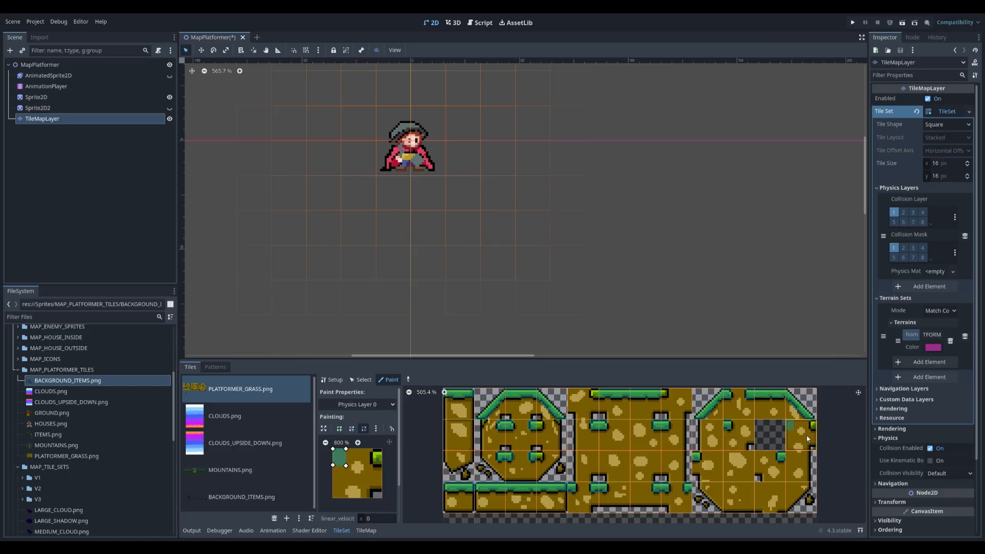
pyautogui.click(675, 399)
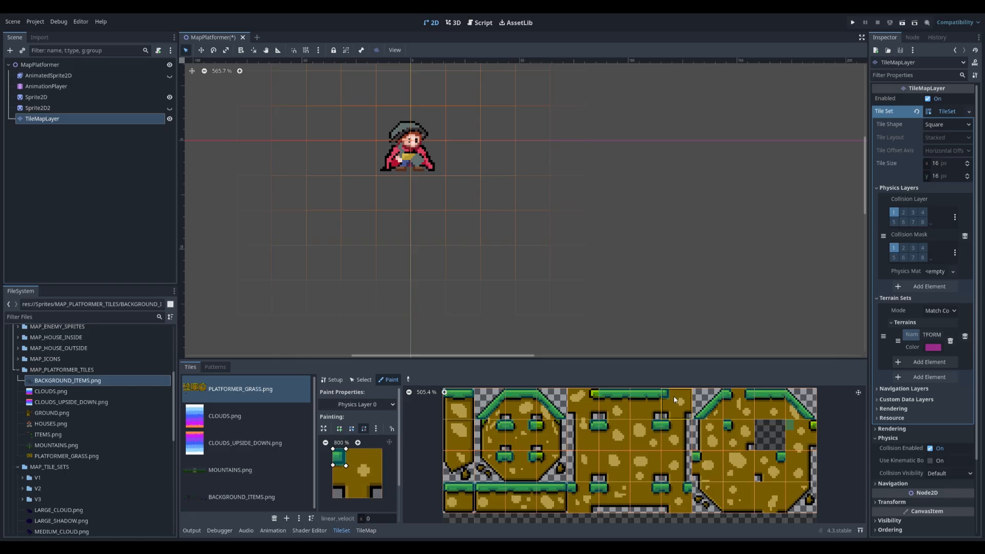
# Step: Move the collision rectangle's points to the upper-right grass ledge and paint it on the tiles with only that ledge
pyautogui.click(581, 400)
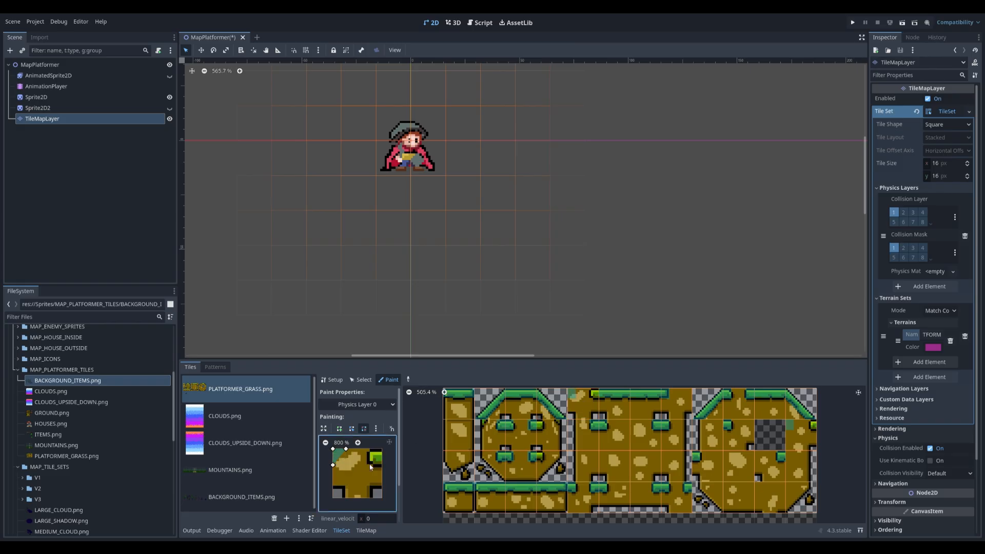
pyautogui.click(351, 429)
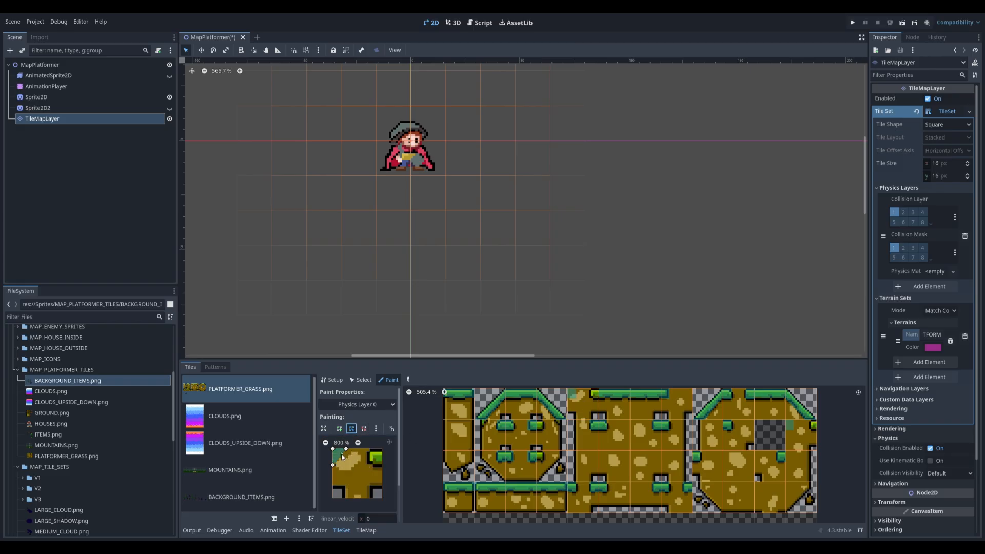
pyautogui.moveTo(339, 458); pyautogui.dragTo(373, 465)
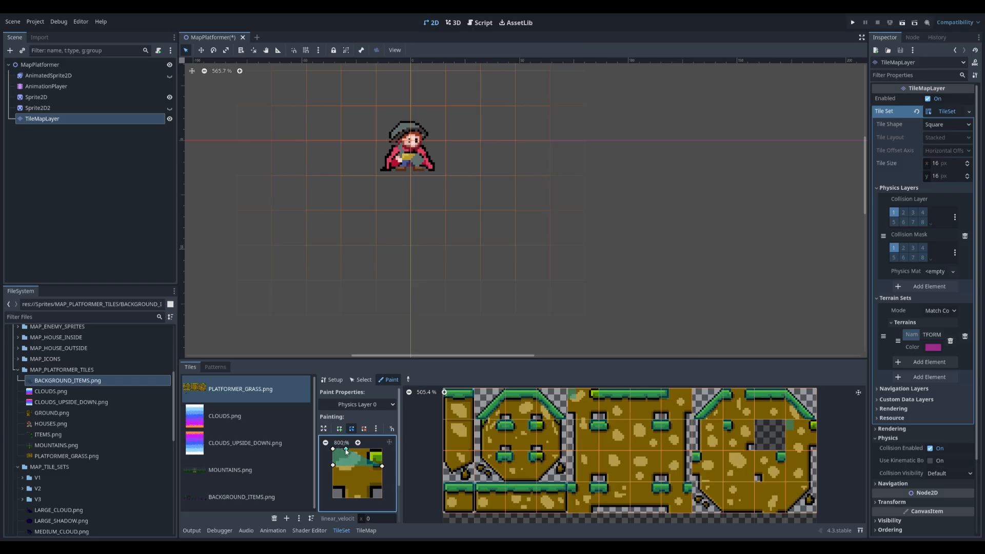
pyautogui.moveTo(345, 449); pyautogui.dragTo(369, 465)
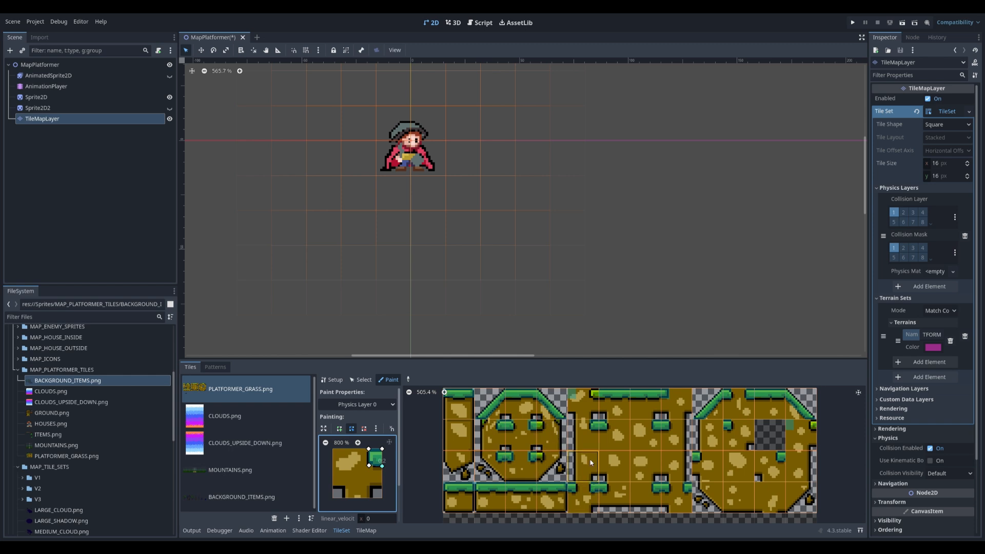
pyautogui.click(587, 413)
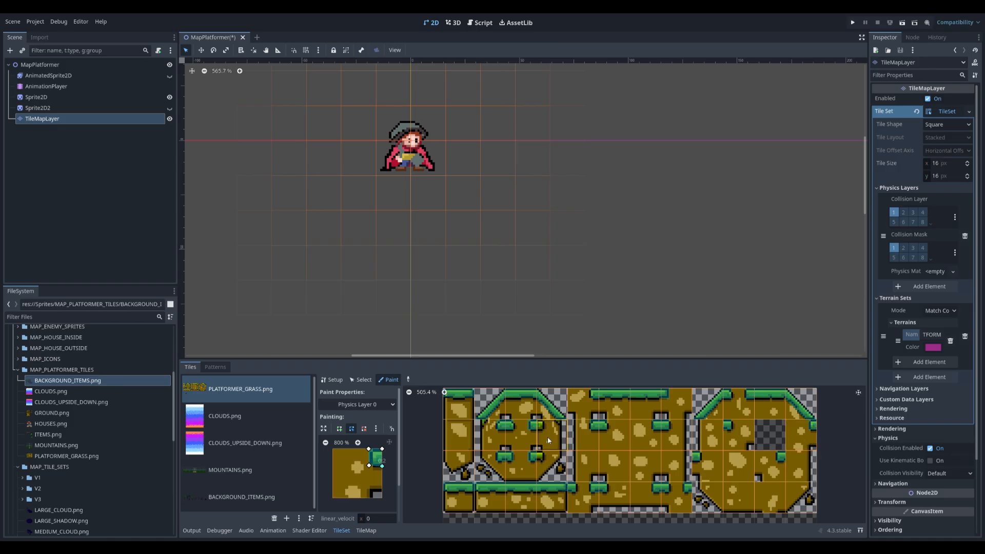
# Step: Fit the collision rectangle to the upper-left grass ledge, paint it on the octagonal island's two right-edge tiles, and save the scene
pyautogui.moveTo(369, 465)
pyautogui.mouseDown()
pyautogui.moveTo(334, 467)
pyautogui.moveTo(333, 449)
pyautogui.moveTo(361, 449)
pyautogui.moveTo(346, 450)
pyautogui.moveTo(345, 467)
pyautogui.mouseUp()
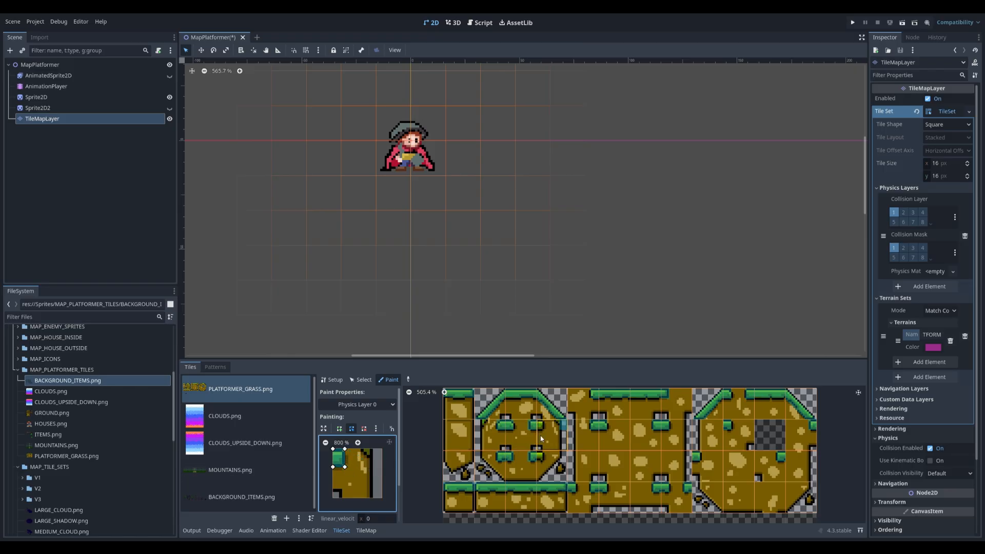
pyautogui.click(553, 439)
pyautogui.click(553, 470)
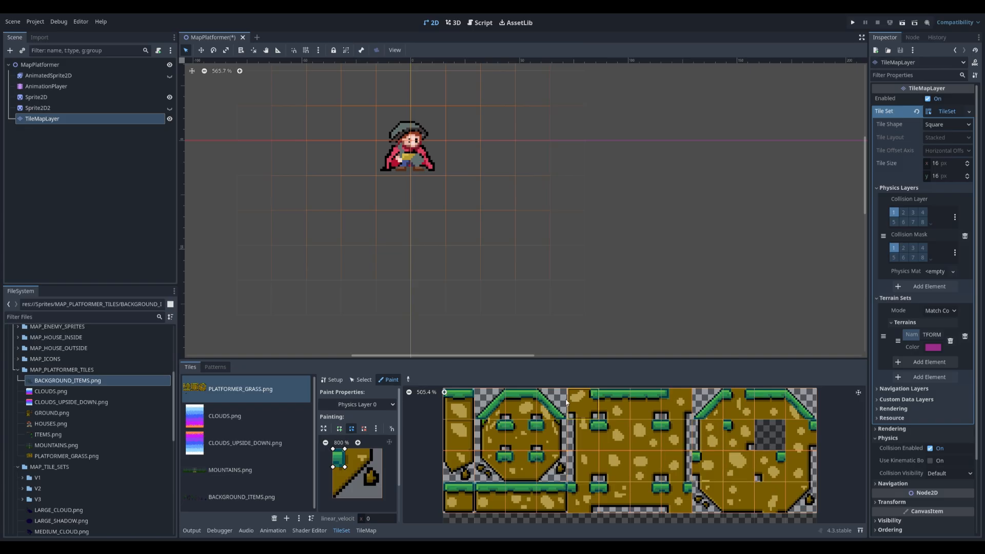
pyautogui.hotkey('ctrl', 's')
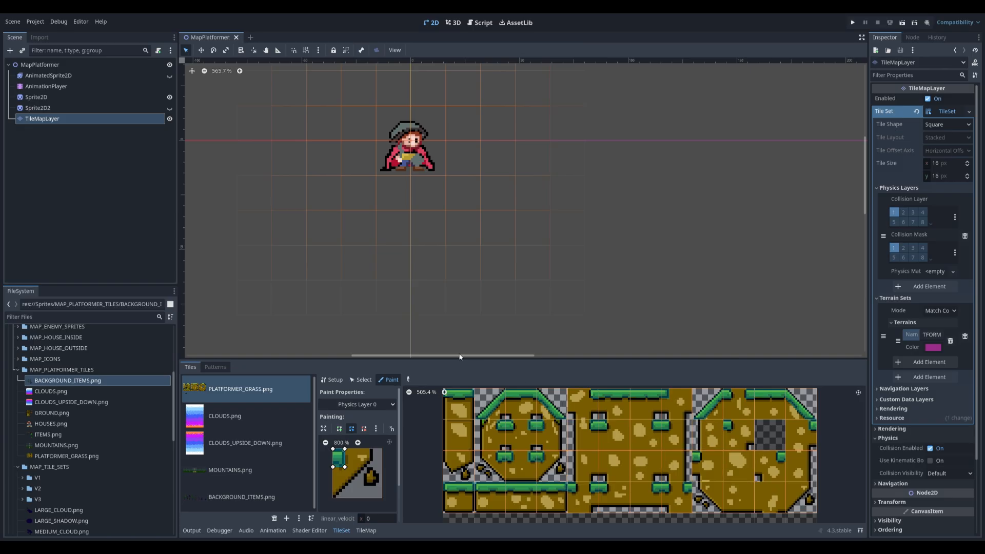
# Step: Switch the atlas painting property to Terrains and assign Terrain Set 0 with the GRASS_PLATFORM terrain, starting on the leftmost column's top tile
pyautogui.click(388, 405)
pyautogui.click(392, 431)
pyautogui.click(390, 438)
pyautogui.press('Tab')
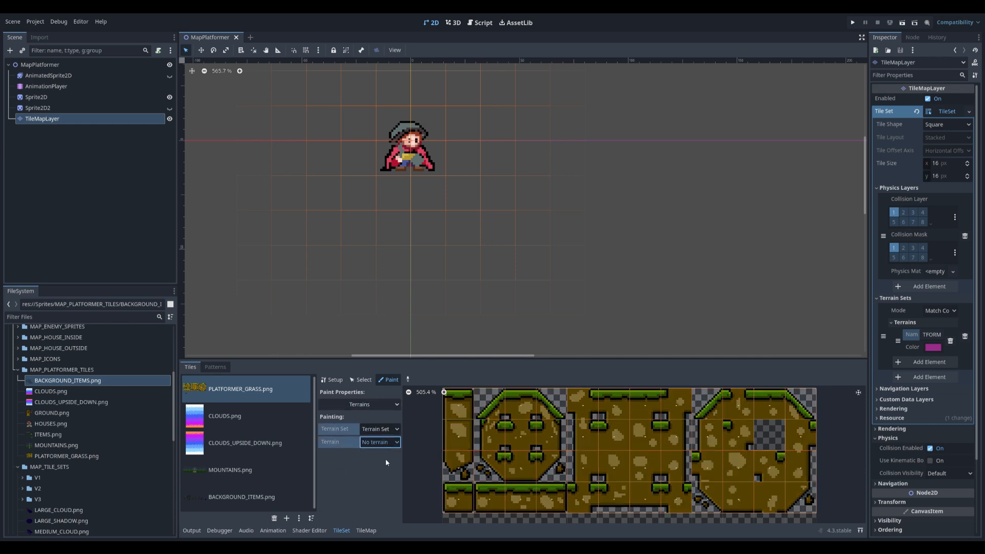
pyautogui.moveTo(456, 411)
pyautogui.mouseDown()
pyautogui.moveTo(460, 494)
pyautogui.moveTo(718, 508)
pyautogui.moveTo(808, 465)
pyautogui.moveTo(499, 468)
pyautogui.moveTo(599, 440)
pyautogui.moveTo(786, 435)
pyautogui.moveTo(800, 398)
pyautogui.moveTo(490, 404)
pyautogui.moveTo(551, 404)
pyautogui.moveTo(490, 425)
pyautogui.moveTo(457, 407)
pyautogui.mouseUp()
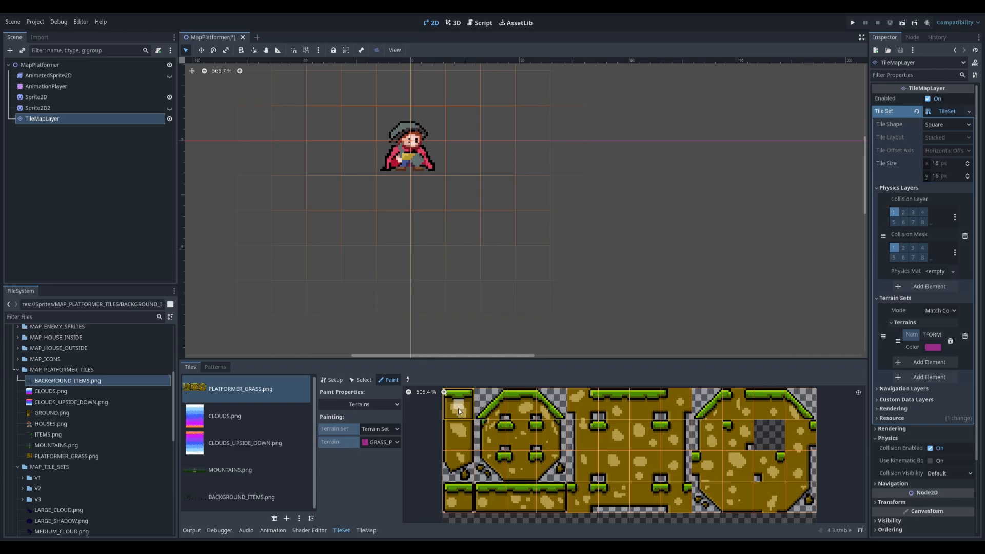
# Step: Paint GRASS_PLATFORM terrain bits on the leftmost vertical column, the single block below it and the small octagonal island
pyautogui.click(458, 409)
pyautogui.click(461, 417)
pyautogui.click(460, 433)
pyautogui.click(461, 460)
pyautogui.click(458, 496)
pyautogui.click(454, 494)
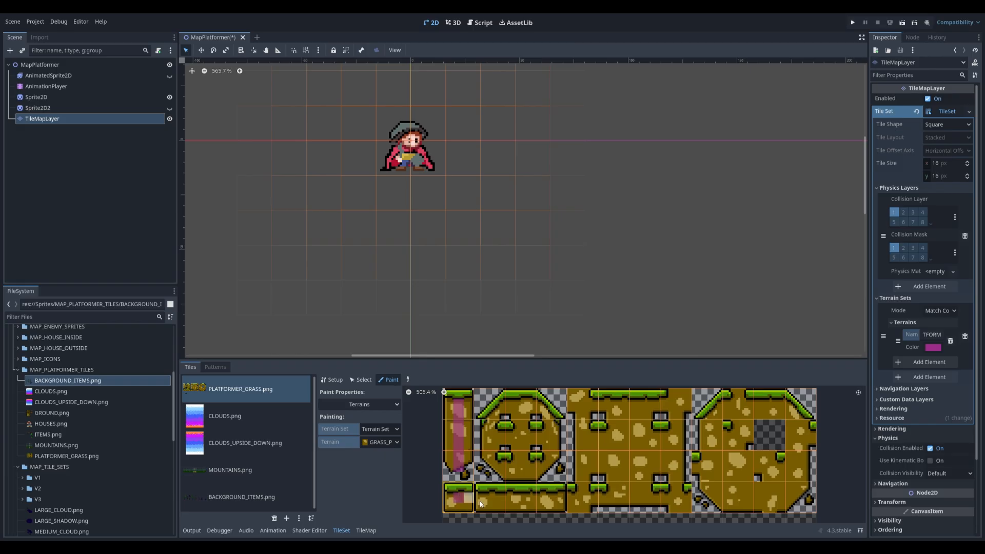
pyautogui.moveTo(490, 407)
pyautogui.mouseDown()
pyautogui.moveTo(552, 408)
pyautogui.moveTo(554, 466)
pyautogui.moveTo(490, 466)
pyautogui.moveTo(489, 412)
pyautogui.moveTo(541, 438)
pyautogui.moveTo(519, 406)
pyautogui.moveTo(523, 464)
pyautogui.mouseUp()
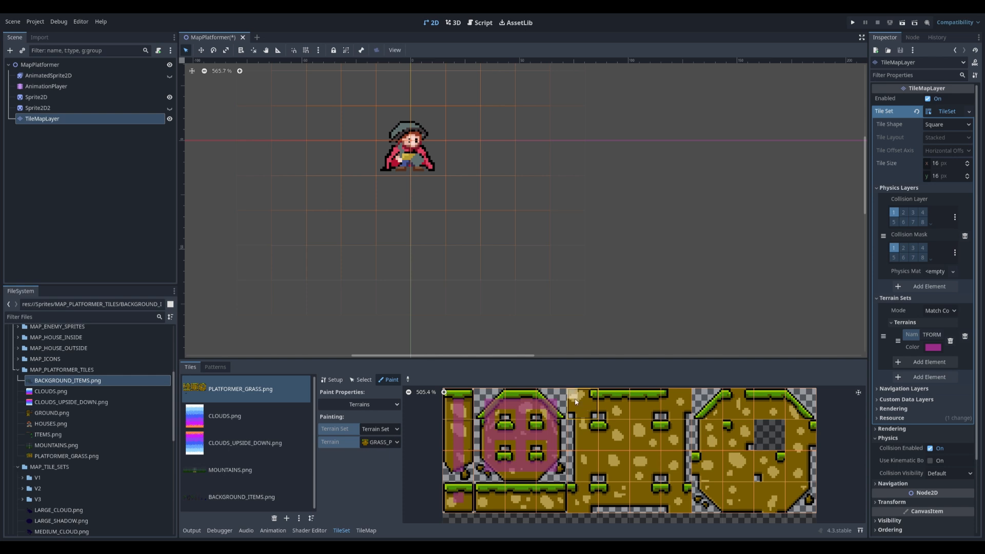
# Step: Paint GRASS_PLATFORM terrain bits over the large middle block, leaving out the cut-out corners around its grass ledges
pyautogui.moveTo(583, 402); pyautogui.dragTo(584, 425)
pyautogui.moveTo(582, 467)
pyautogui.mouseDown()
pyautogui.moveTo(578, 504)
pyautogui.moveTo(685, 507)
pyautogui.moveTo(676, 400)
pyautogui.moveTo(689, 401)
pyautogui.mouseUp()
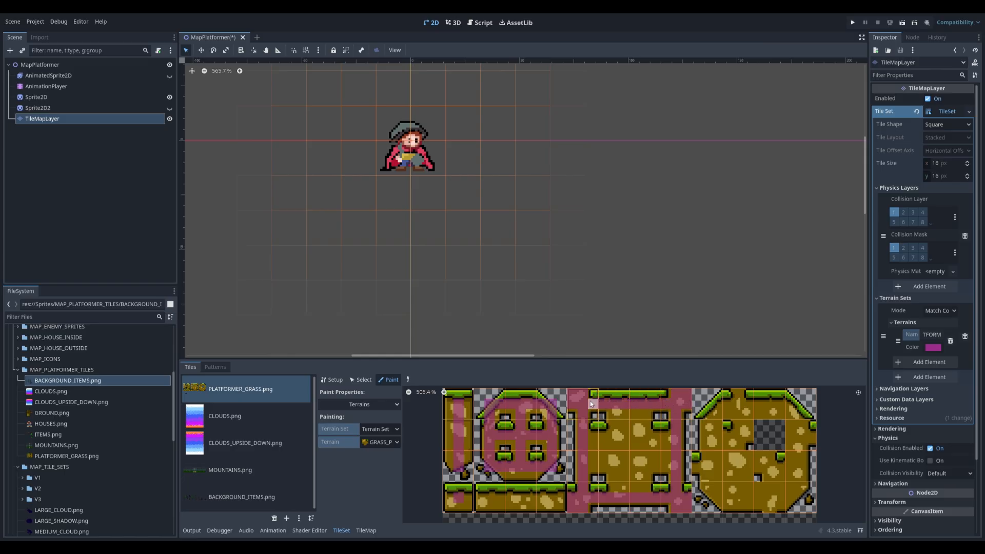
pyautogui.moveTo(590, 442)
pyautogui.mouseDown()
pyautogui.moveTo(641, 442)
pyautogui.moveTo(593, 443)
pyautogui.moveTo(617, 455)
pyautogui.moveTo(589, 462)
pyautogui.mouseUp()
pyautogui.moveTo(625, 424); pyautogui.dragTo(623, 408)
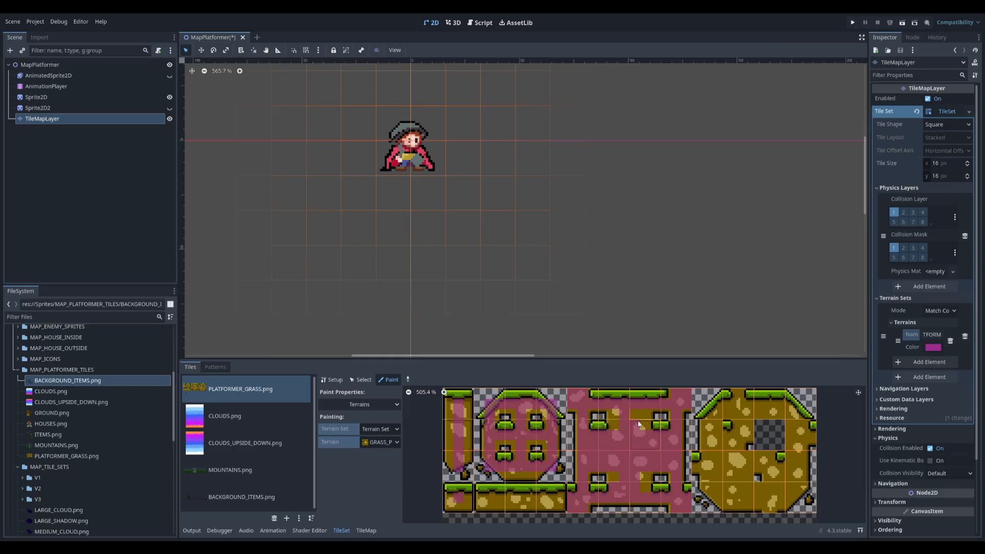
pyautogui.moveTo(637, 415); pyautogui.dragTo(613, 422)
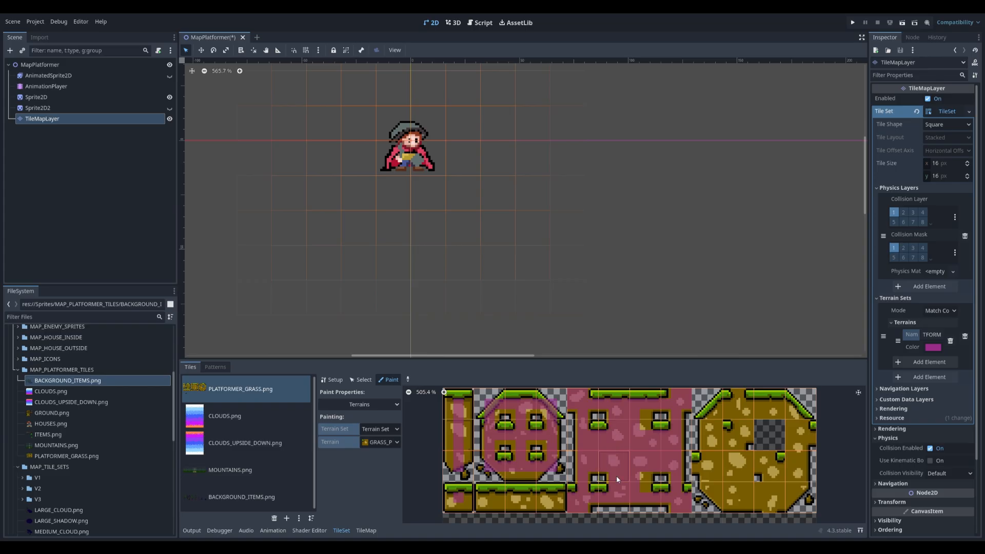
pyautogui.moveTo(647, 432); pyautogui.dragTo(645, 414)
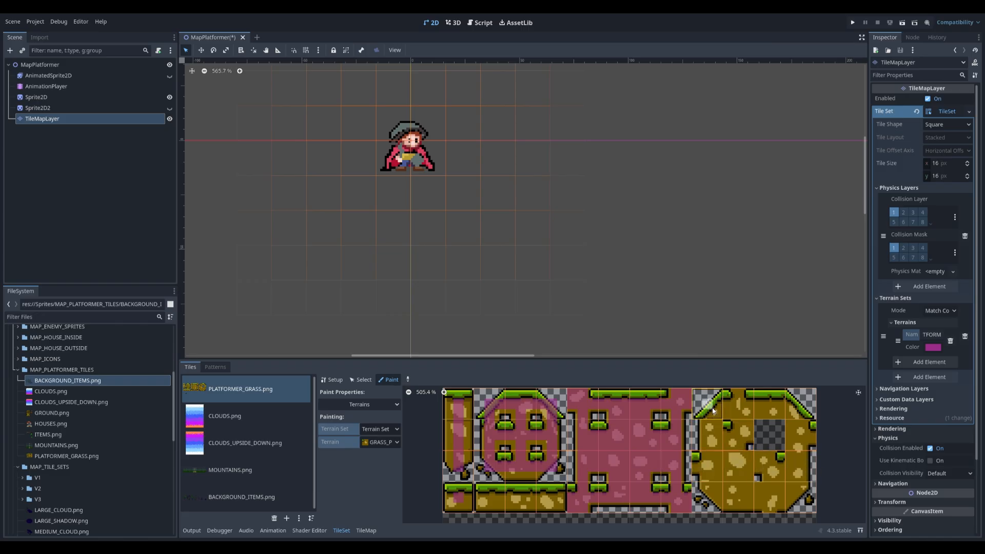
# Step: Paint GRASS_PLATFORM terrain bits over the large octagonal island's outline and inner tiles around its empty cell
pyautogui.moveTo(712, 408)
pyautogui.mouseDown()
pyautogui.moveTo(710, 501)
pyautogui.moveTo(697, 452)
pyautogui.moveTo(720, 429)
pyautogui.moveTo(701, 470)
pyautogui.moveTo(738, 490)
pyautogui.moveTo(799, 497)
pyautogui.moveTo(744, 498)
pyautogui.mouseUp()
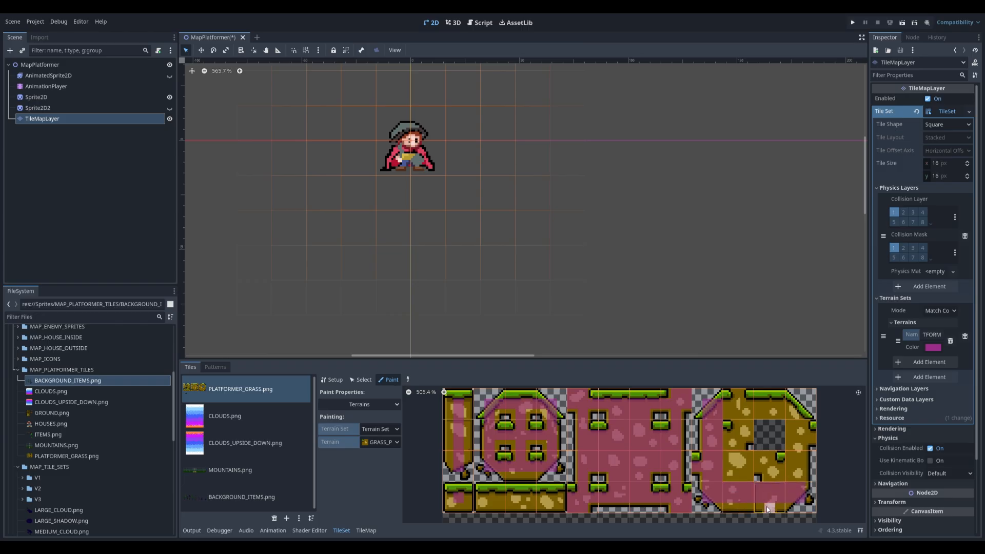
pyautogui.click(732, 465)
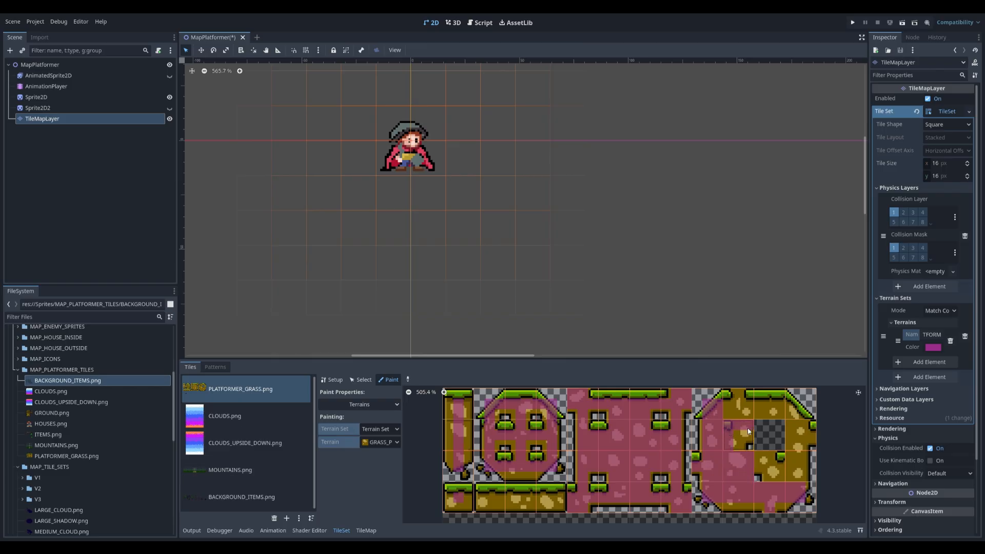
pyautogui.click(737, 441)
pyautogui.click(736, 407)
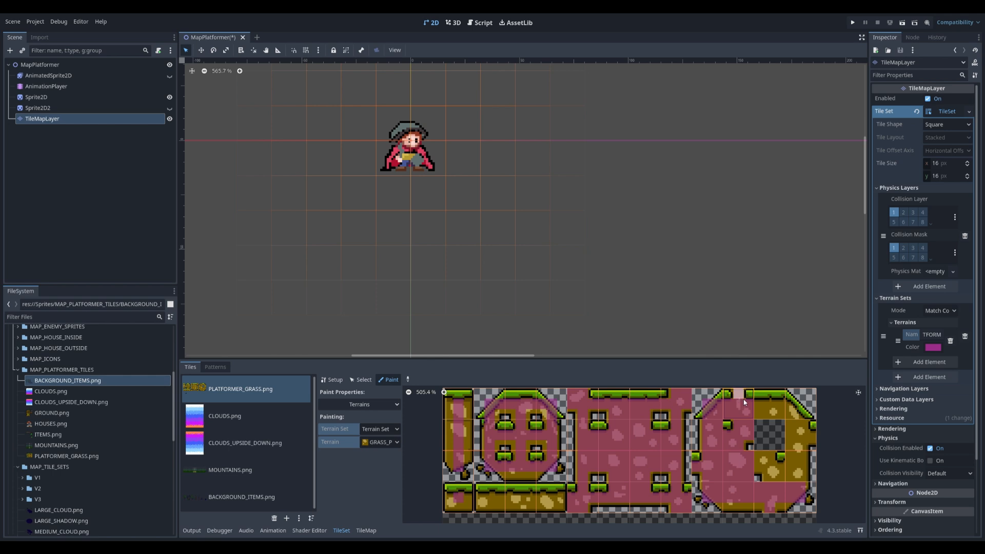
pyautogui.moveTo(788, 415)
pyautogui.mouseDown()
pyautogui.moveTo(759, 414)
pyautogui.moveTo(800, 414)
pyautogui.moveTo(794, 445)
pyautogui.mouseUp()
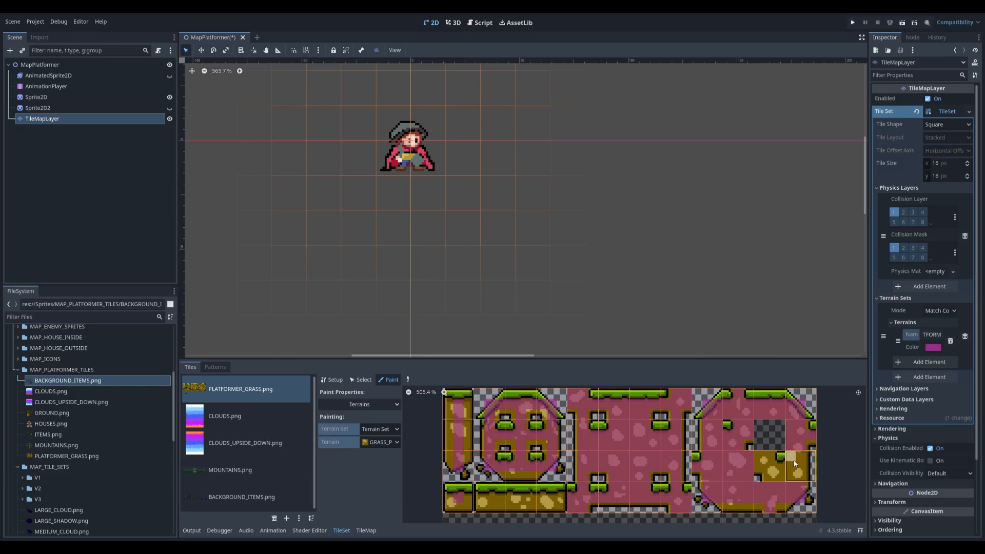
pyautogui.moveTo(798, 468)
pyautogui.mouseDown()
pyautogui.moveTo(771, 478)
pyautogui.moveTo(760, 465)
pyautogui.mouseUp()
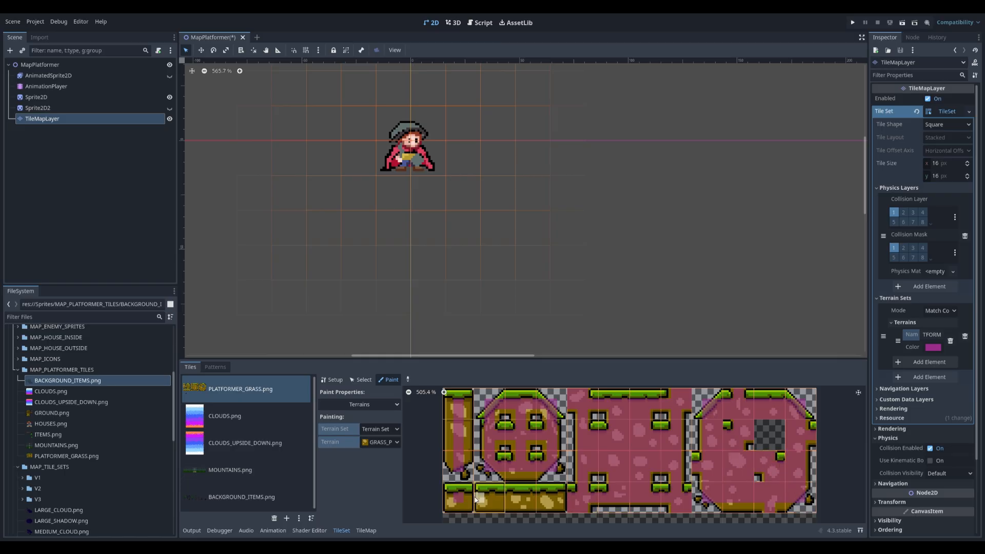
# Step: Paint GRASS_PLATFORM terrain bits along the bottom-row horizontal platform and save the scene
pyautogui.moveTo(490, 501); pyautogui.dragTo(554, 504)
pyautogui.scroll(-1, 467, 273)
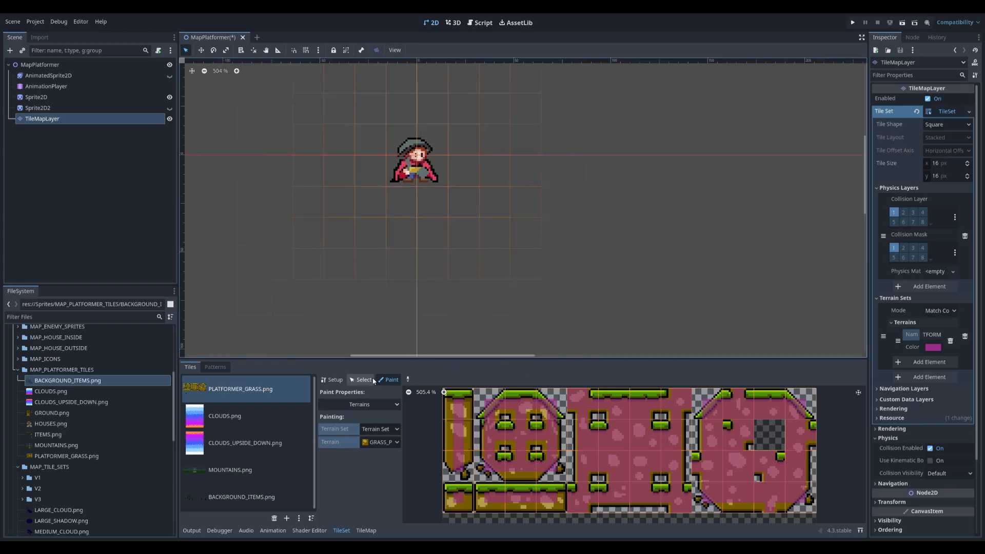
pyautogui.hotkey('ctrl', 's')
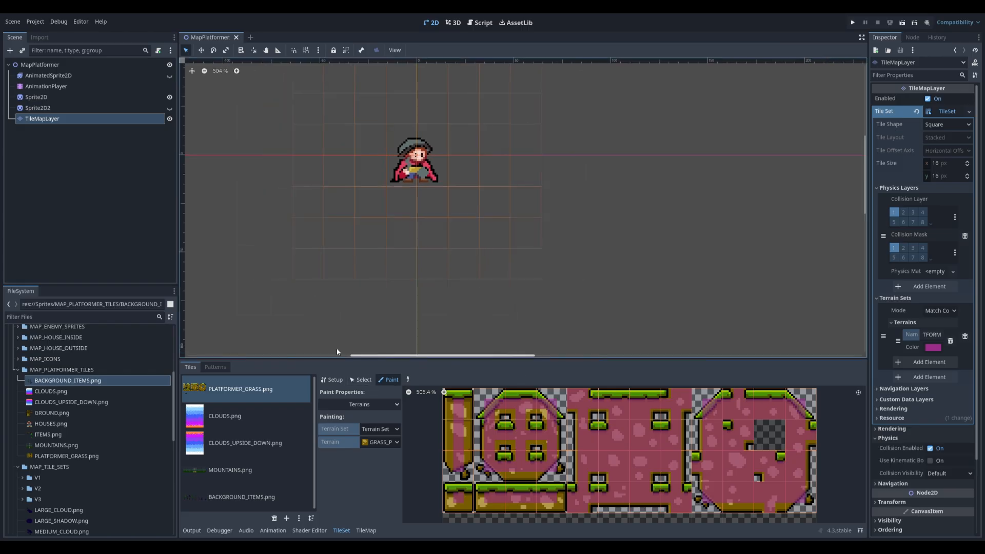
# Step: Test the GRASS_PLATFORM terrain by drawing a five-tile platform under the character, a four-tile vertical column and a single block
pyautogui.click(366, 530)
pyautogui.click(243, 368)
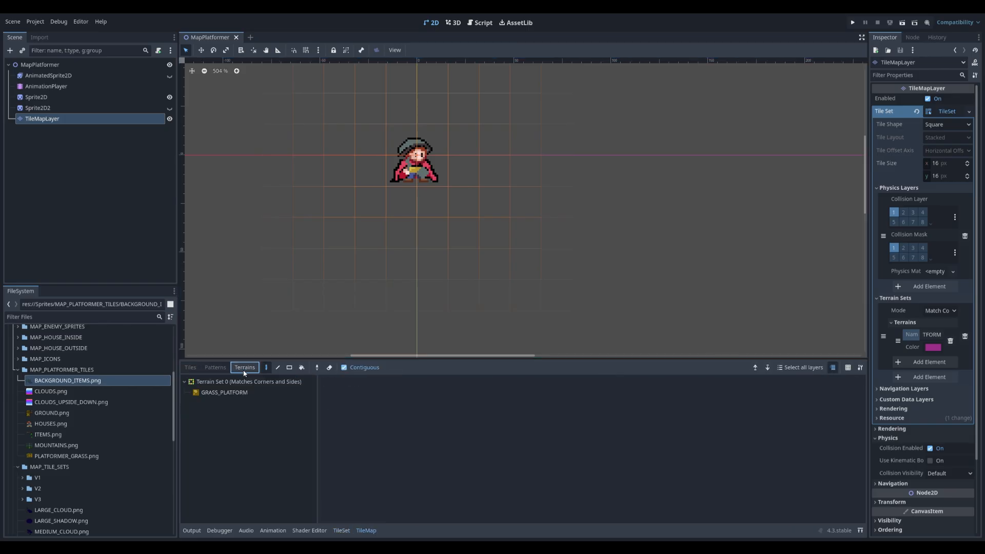
pyautogui.click(216, 393)
pyautogui.moveTo(405, 204); pyautogui.dragTo(513, 208)
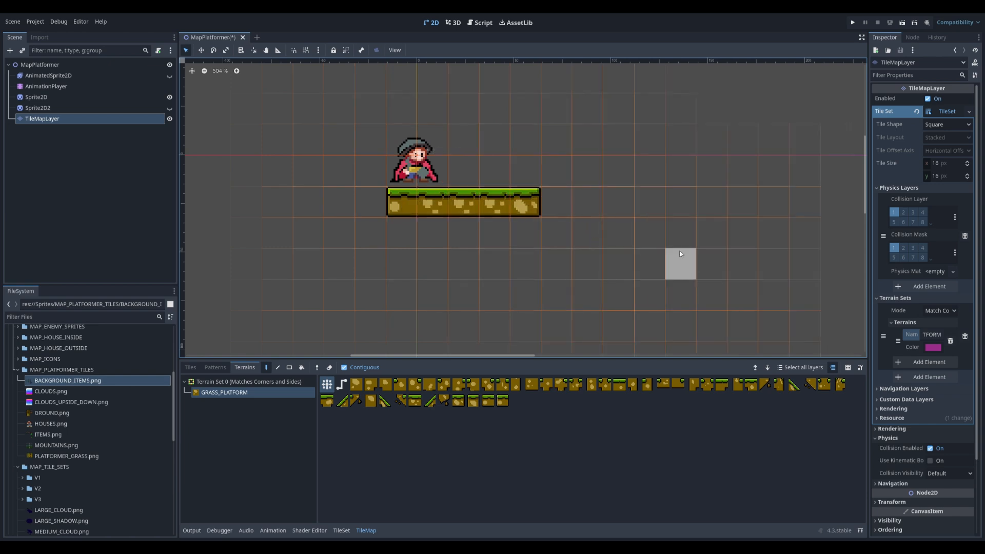
pyautogui.moveTo(681, 170); pyautogui.dragTo(691, 256)
pyautogui.click(742, 202)
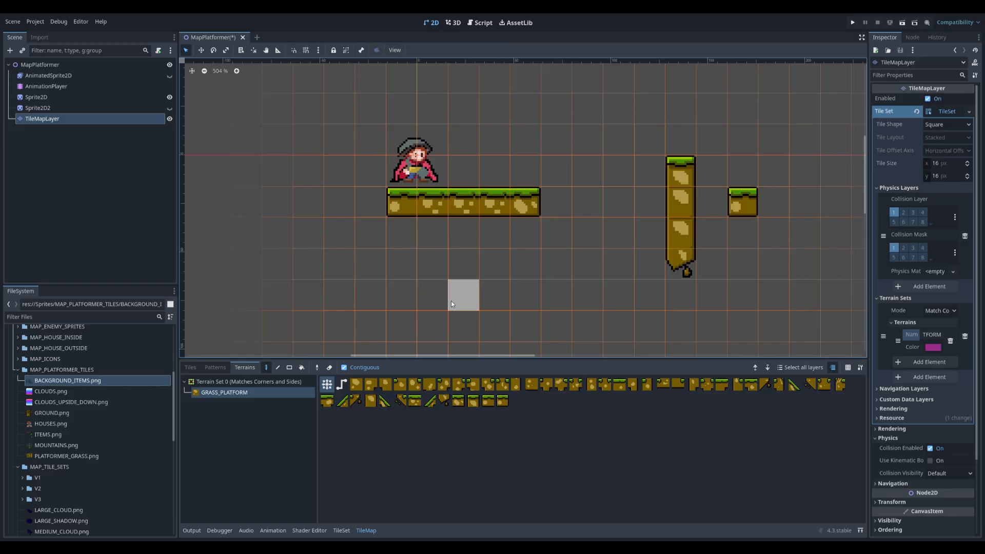
# Step: Draw a three-by-three hollow ring of GRASS_PLATFORM terrain below the platform, inspect it, and erase all the test tiles
pyautogui.scroll(-1, 446, 290)
pyautogui.scroll(-1, 405, 236)
pyautogui.moveTo(511, 269); pyautogui.dragTo(377, 230, button='middle')
pyautogui.moveTo(297, 235)
pyautogui.mouseDown()
pyautogui.moveTo(331, 286)
pyautogui.moveTo(351, 233)
pyautogui.moveTo(323, 234)
pyautogui.mouseUp()
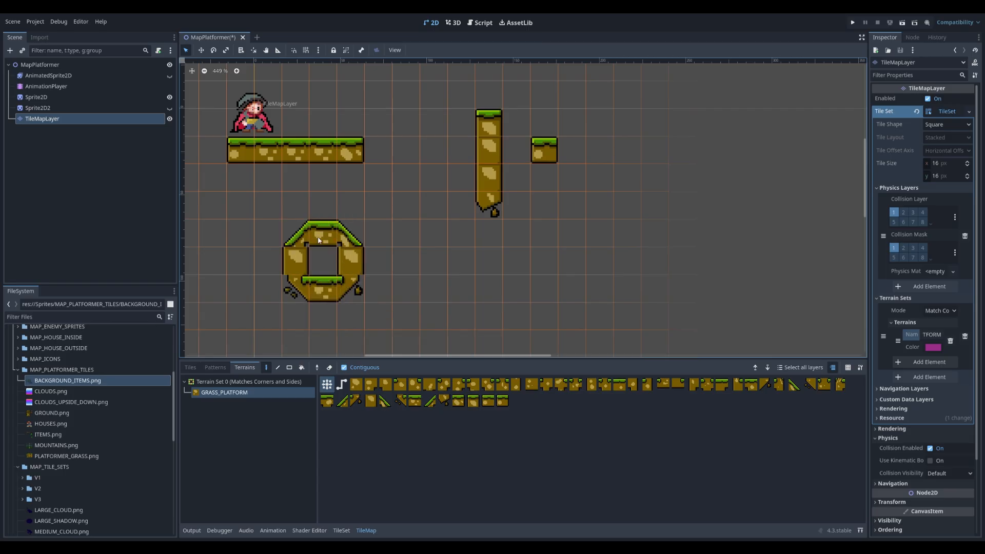
pyautogui.scroll(12, 329, 247)
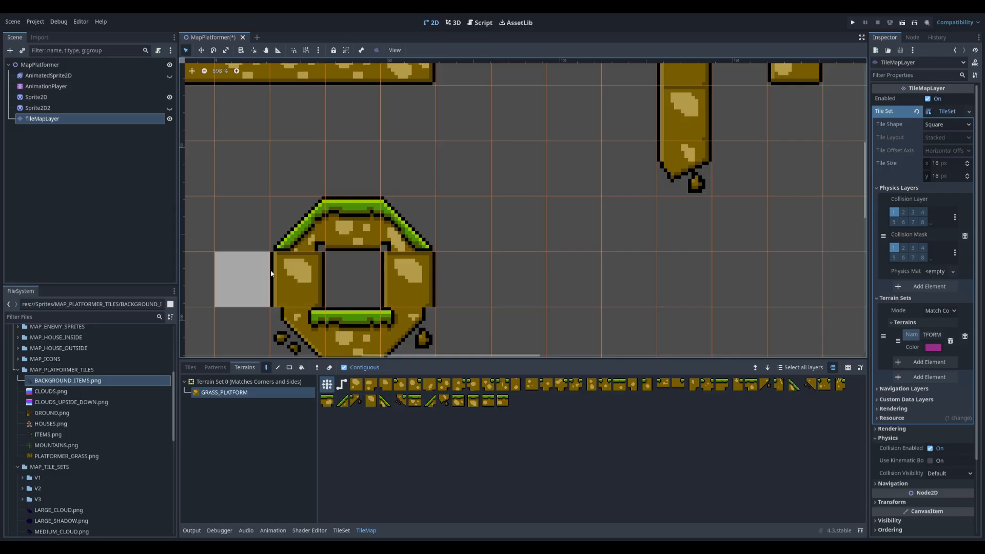
pyautogui.scroll(-15, 342, 294)
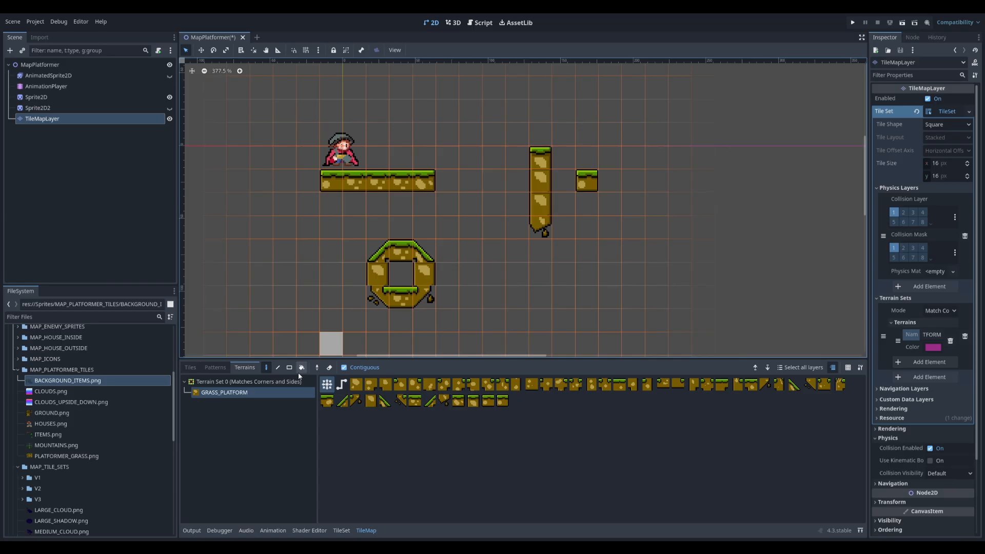
pyautogui.click(329, 367)
pyautogui.moveTo(274, 100)
pyautogui.mouseDown()
pyautogui.moveTo(438, 232)
pyautogui.moveTo(610, 307)
pyautogui.mouseUp()
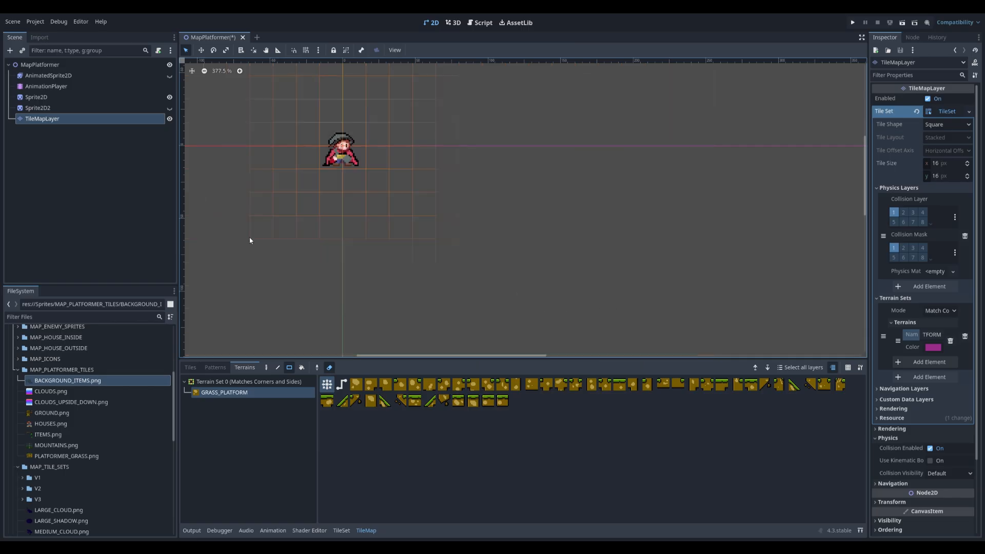
# Step: Move TileMapLayer above AnimatedSprite2D so it is the first child of MapPlatformer
pyautogui.click(44, 75)
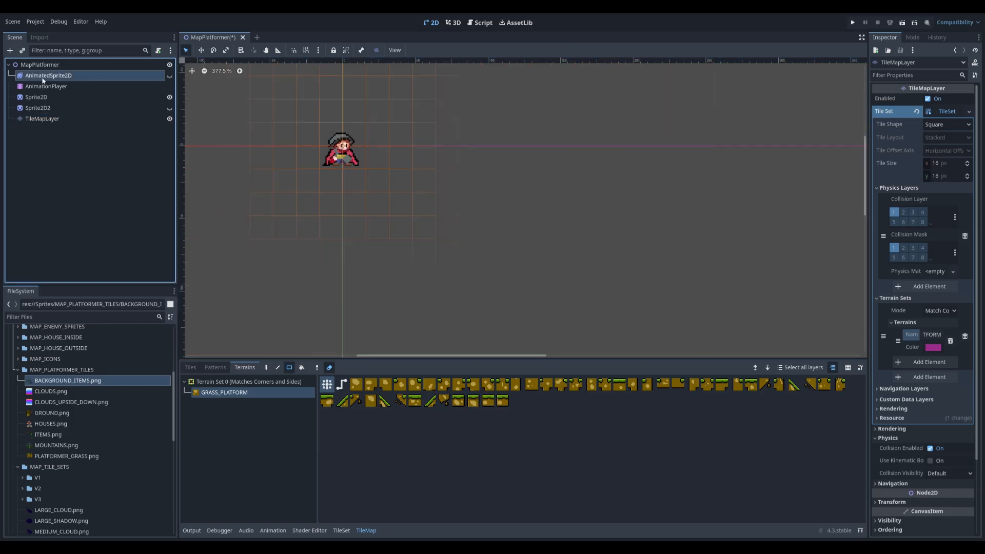
pyautogui.moveTo(42, 119); pyautogui.dragTo(53, 72)
pyautogui.scroll(-4, 270, 181)
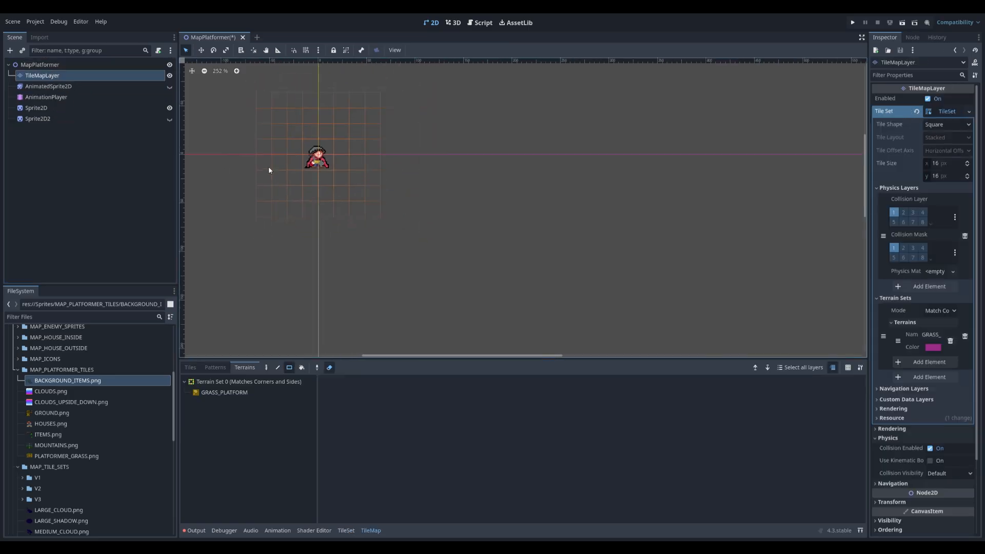
pyautogui.moveTo(289, 206); pyautogui.dragTo(254, 119, button='middle')
pyautogui.scroll(-2, 247, 119)
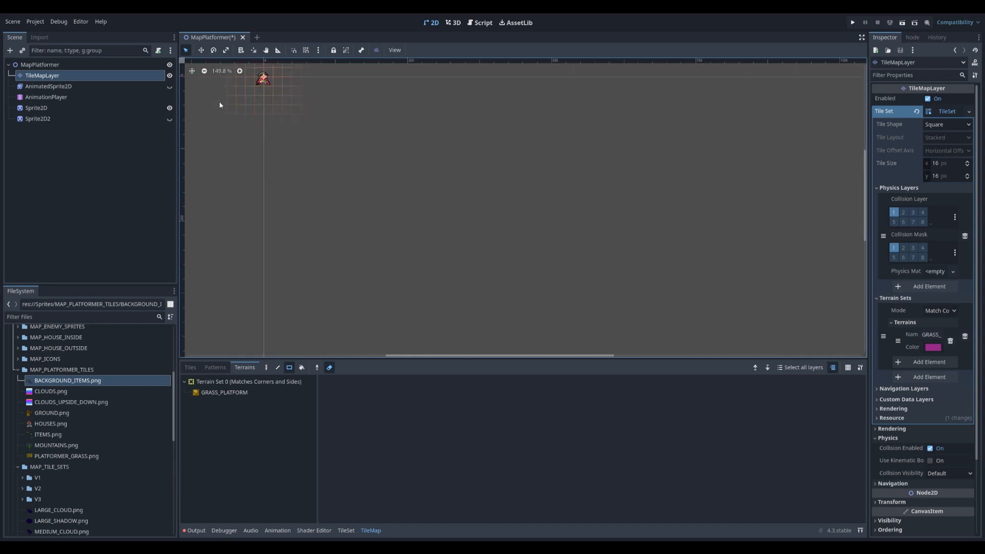
# Step: Duplicate the TileMapLayer node four times to have five tile map layers
pyautogui.click(40, 64)
pyautogui.click(37, 76)
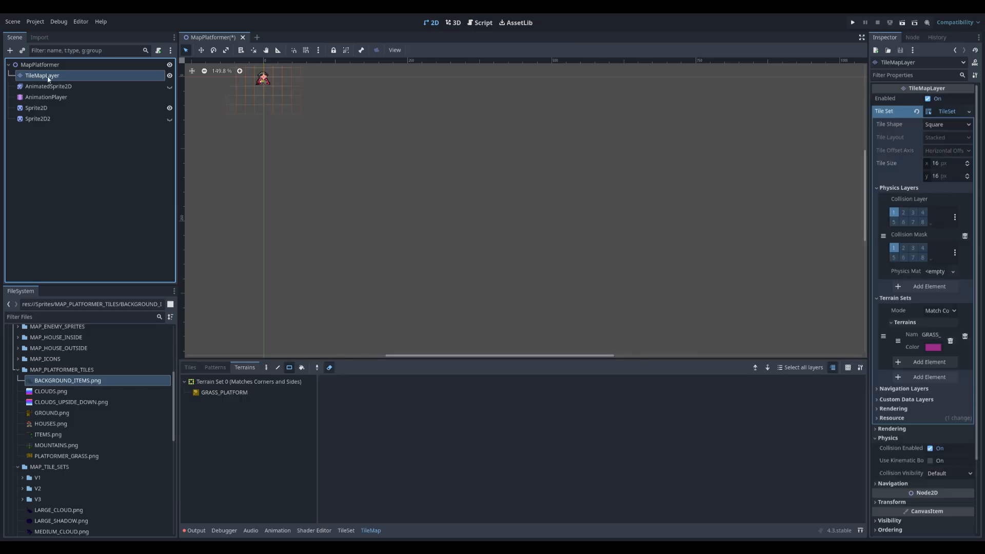
pyautogui.hotkey('ctrl', 'd')
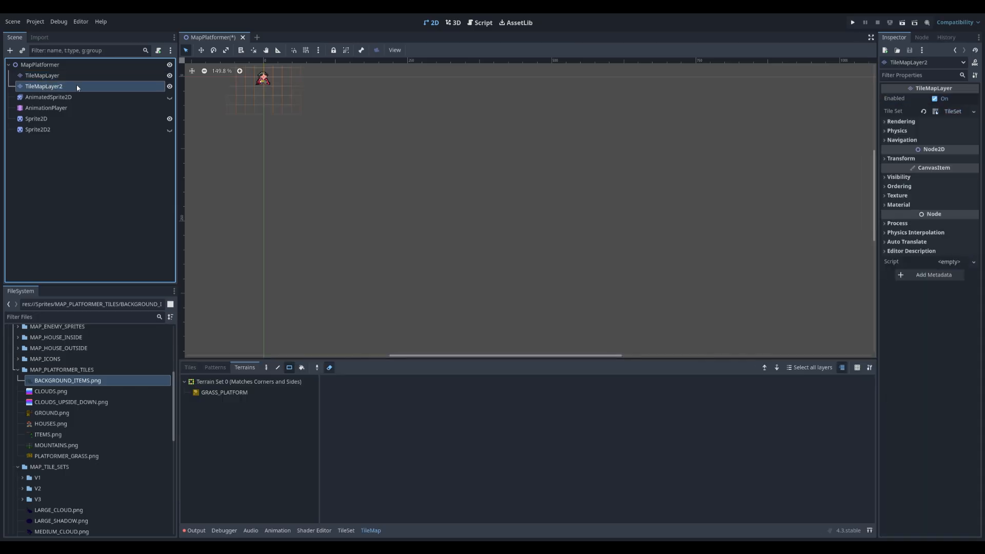
pyautogui.hotkey('ctrl', 'd')
pyautogui.hotkey('ctrl', 'd')
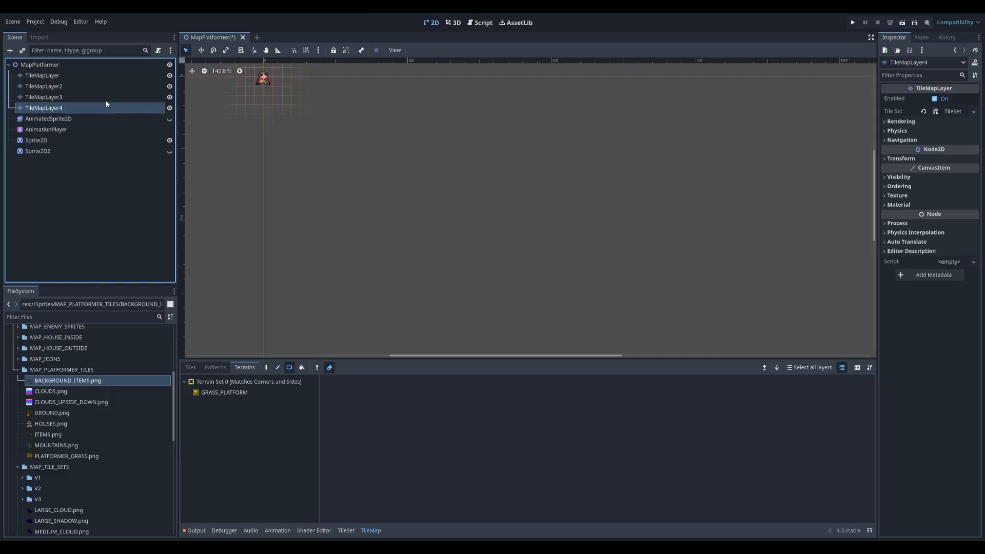
pyautogui.hotkey('ctrl', 'd')
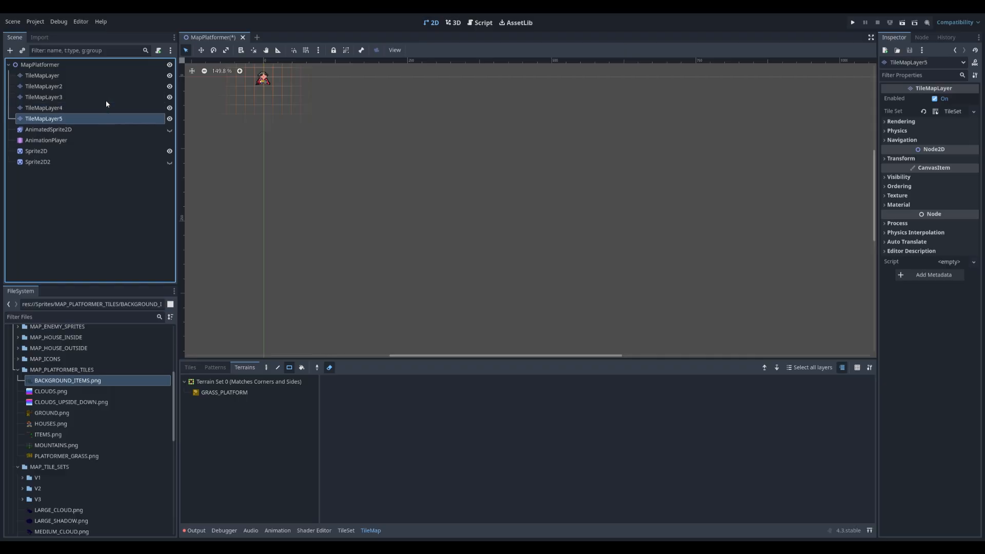
# Step: On the first TileMapLayer, select all tiles of CLOUDS_UPSIDE_DOWN.png and stamp them as one block beside and below the character
pyautogui.click(51, 77)
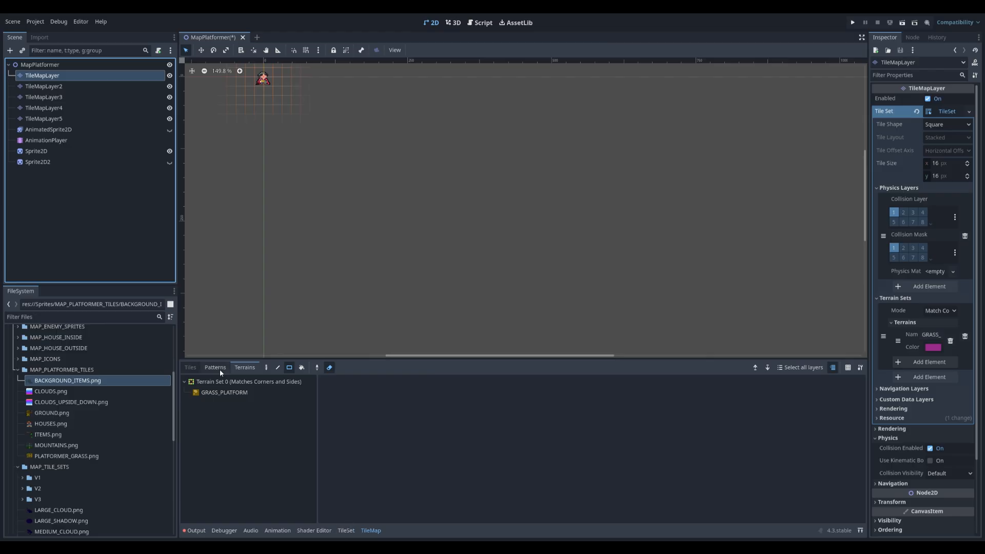
pyautogui.click(194, 367)
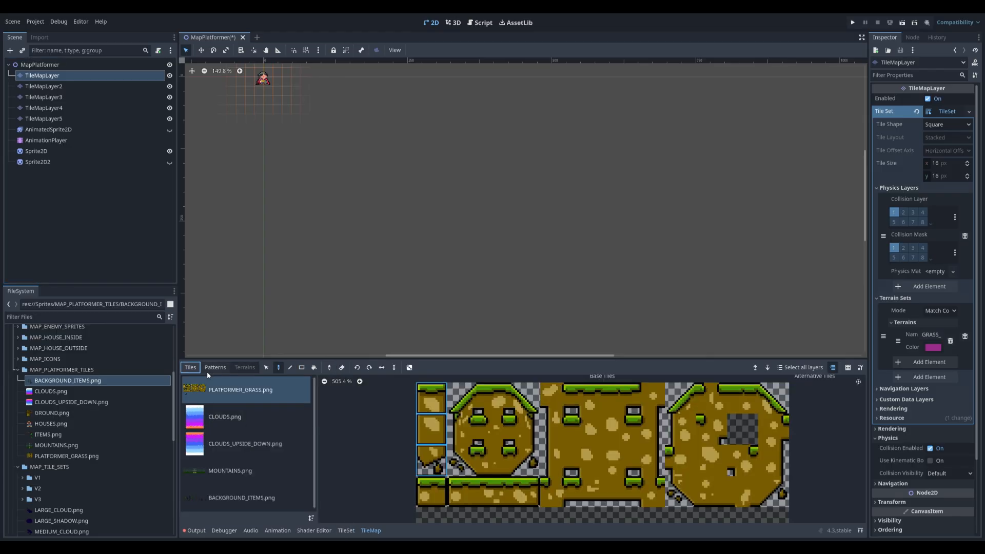
pyautogui.click(223, 415)
pyautogui.scroll(-3, 467, 438)
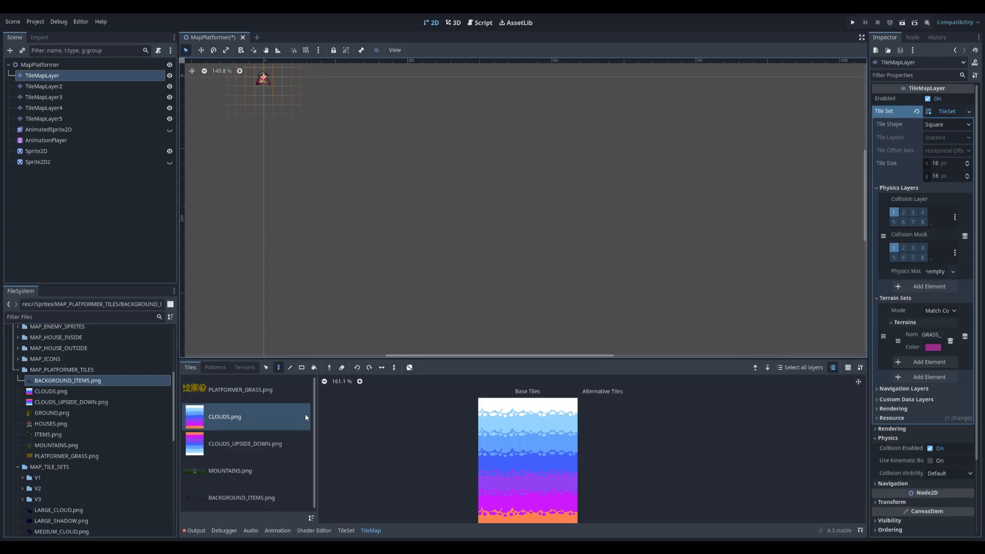
pyautogui.click(202, 443)
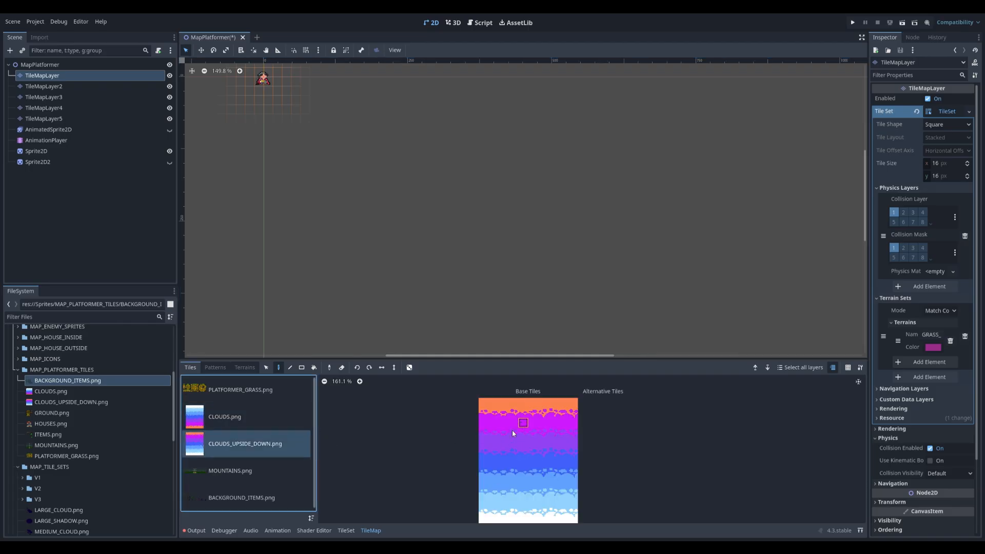
pyautogui.moveTo(512, 430); pyautogui.dragTo(431, 395, button='middle')
pyautogui.moveTo(433, 392); pyautogui.dragTo(524, 512)
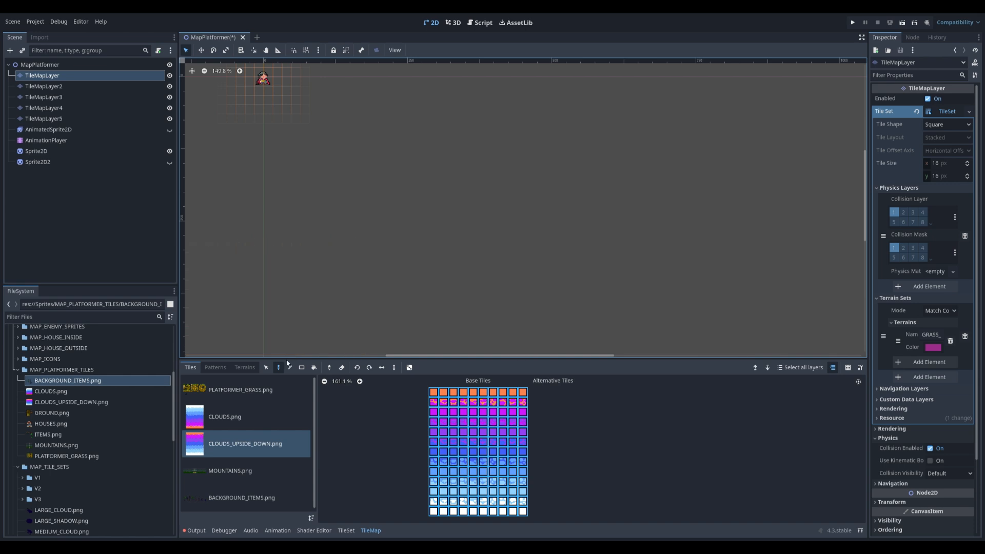
pyautogui.click(310, 139)
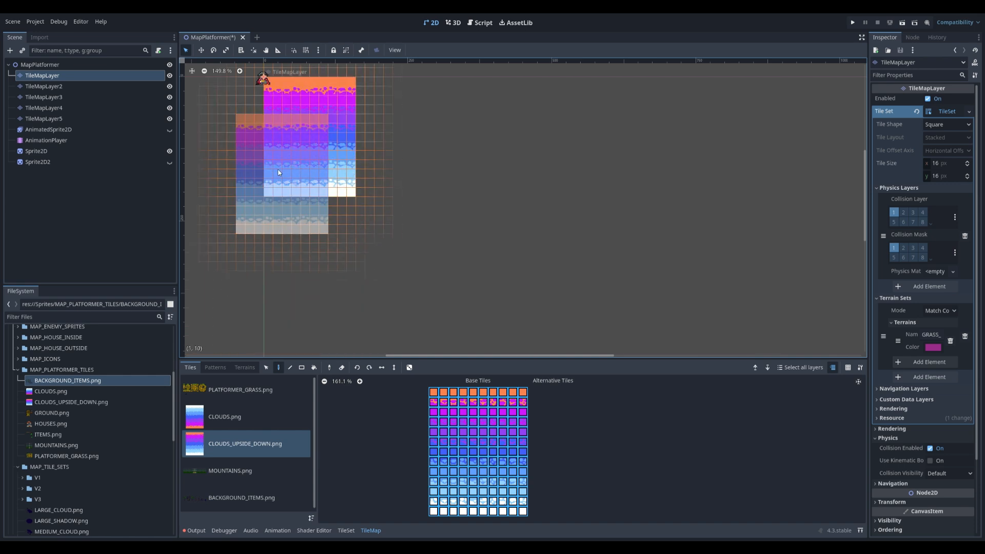
# Step: Stamp the CLOUDS_UPSIDE_DOWN.png block side by side to extend the cloud band across the full width of the level
pyautogui.scroll(-4, 262, 152)
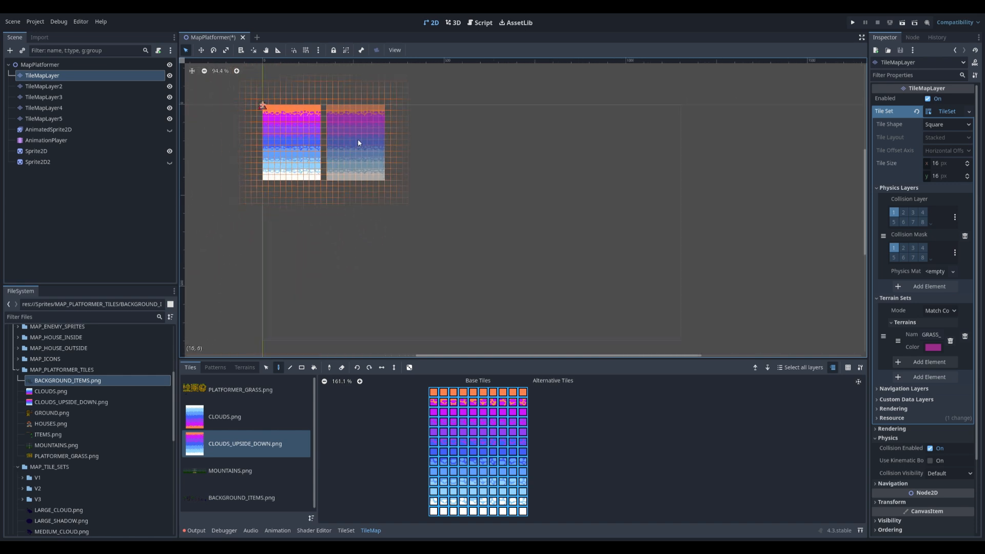
pyautogui.click(352, 140)
pyautogui.click(413, 141)
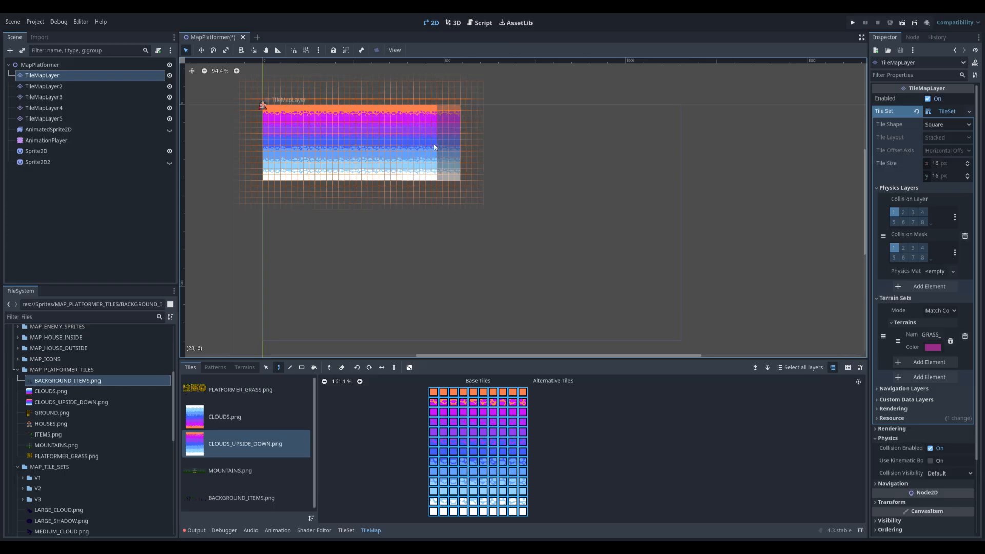
pyautogui.click(468, 146)
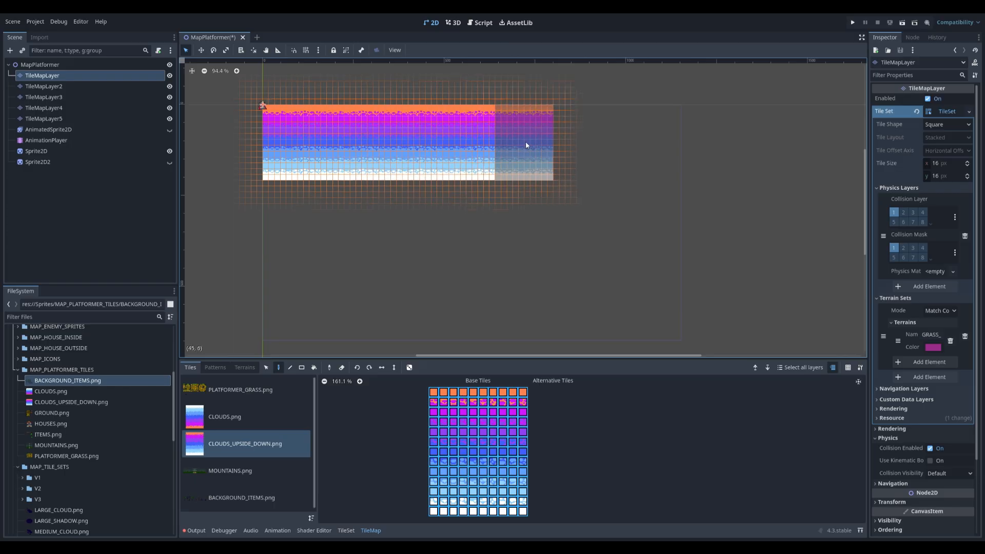
pyautogui.click(525, 146)
pyautogui.click(585, 140)
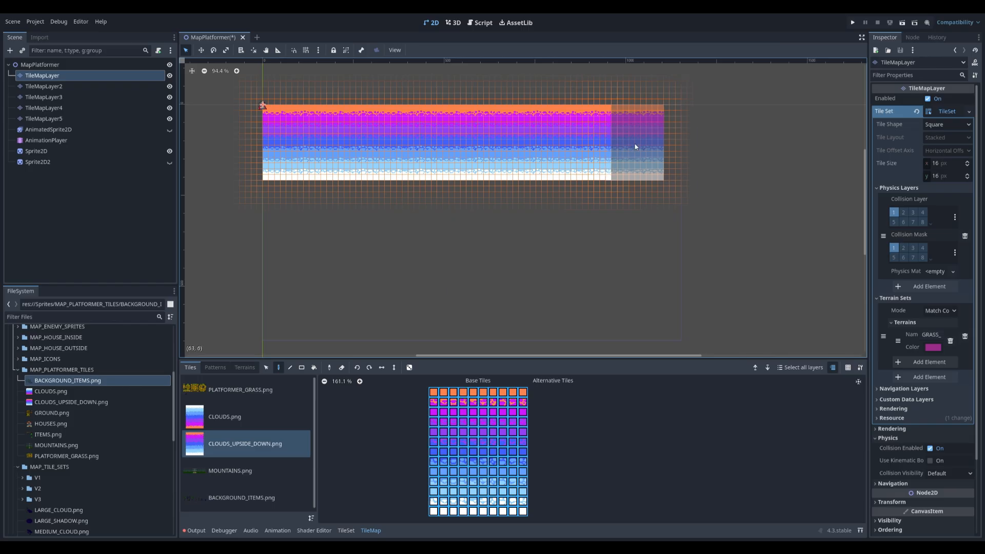
pyautogui.click(641, 142)
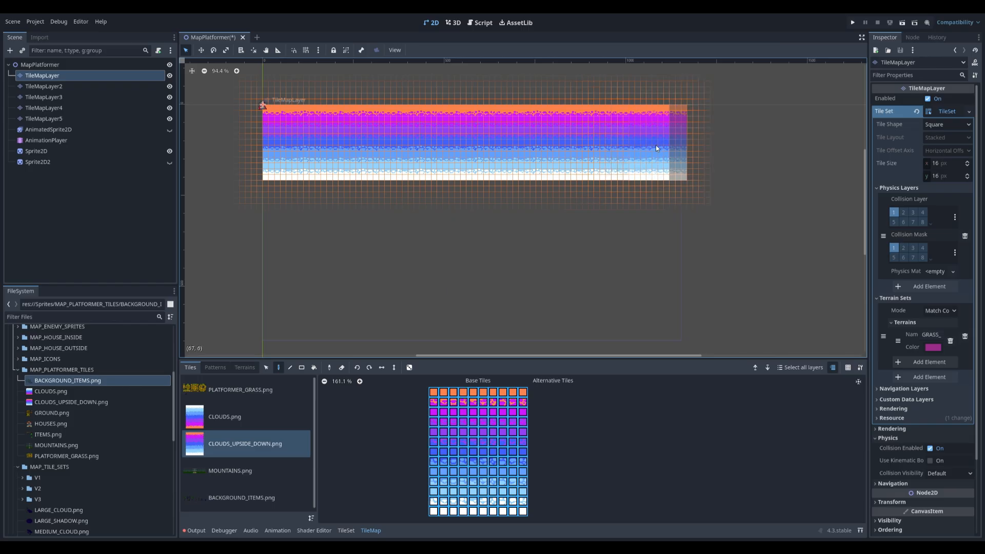
pyautogui.click(655, 146)
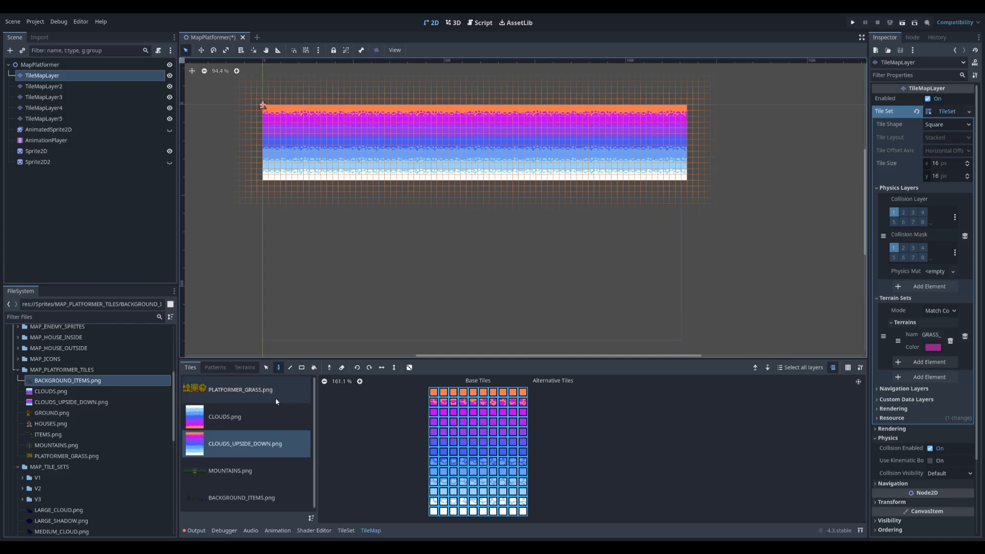
# Step: Select all tiles of CLOUDS.png and stamp them side by side directly beneath the upside-down cloud band, matching its full width
pyautogui.click(239, 405)
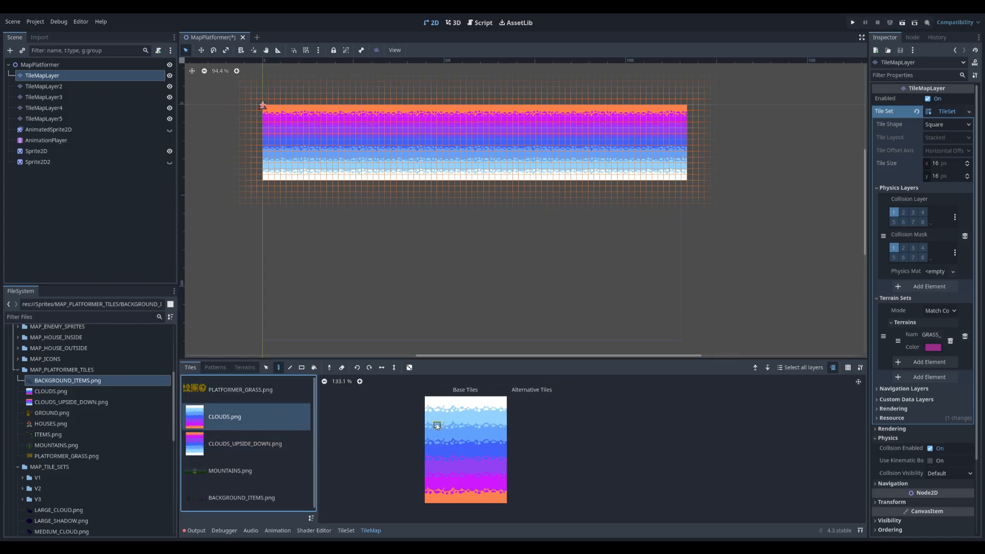
pyautogui.moveTo(428, 400); pyautogui.dragTo(504, 501)
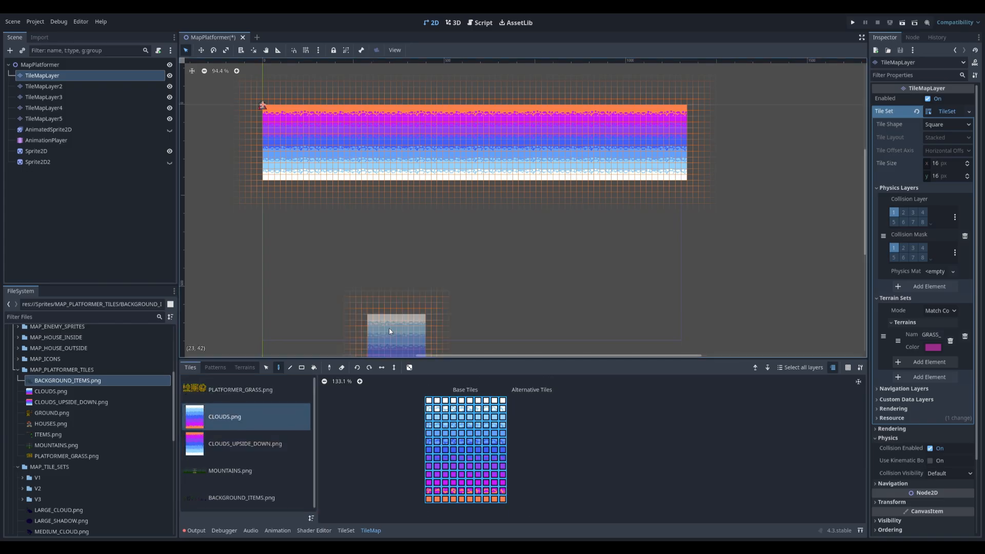
pyautogui.click(294, 218)
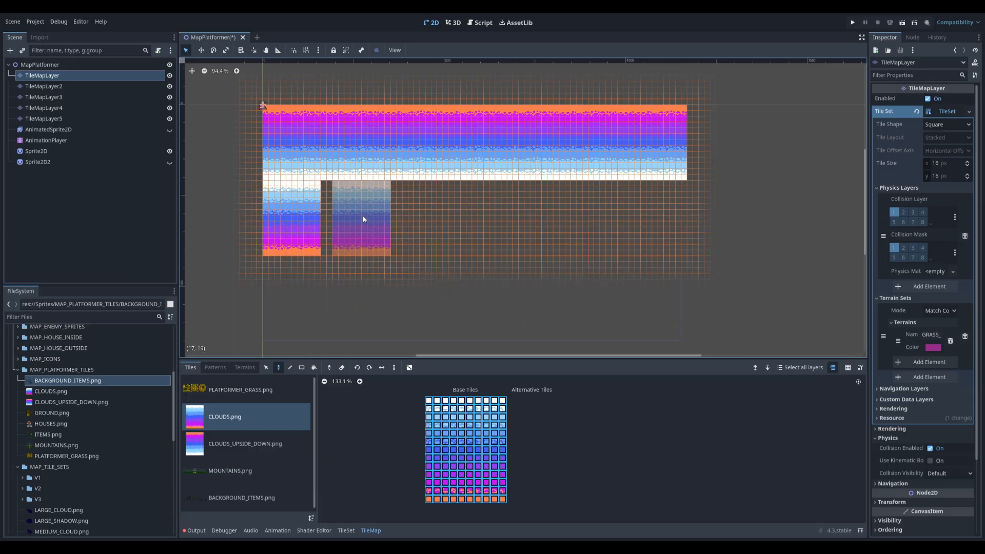
pyautogui.click(350, 216)
pyautogui.click(406, 220)
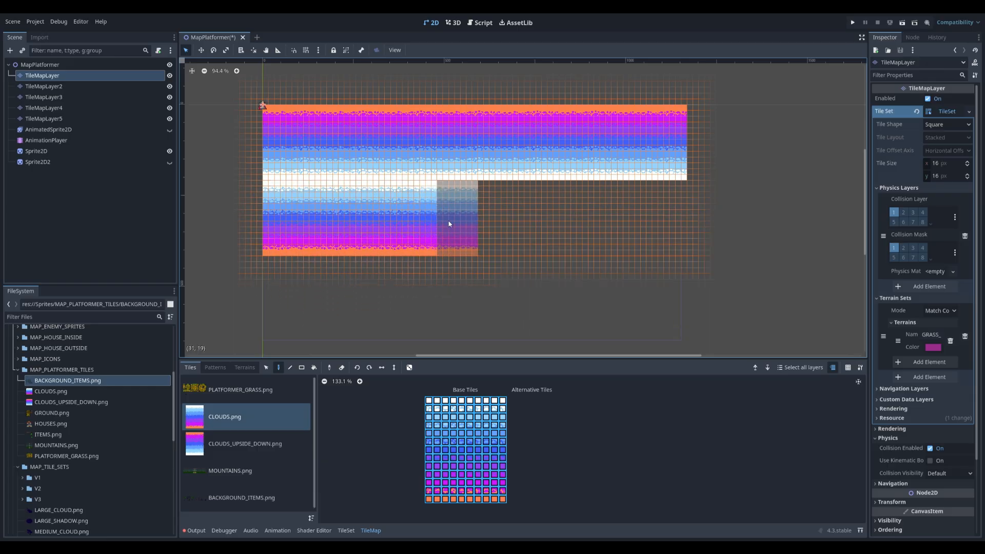
pyautogui.click(464, 220)
pyautogui.click(522, 216)
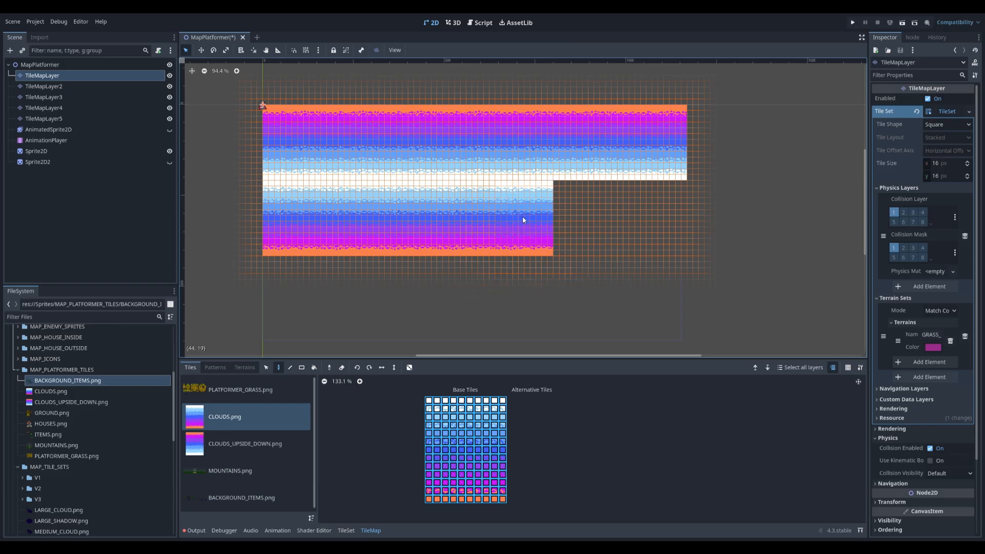
pyautogui.click(581, 218)
pyautogui.click(643, 220)
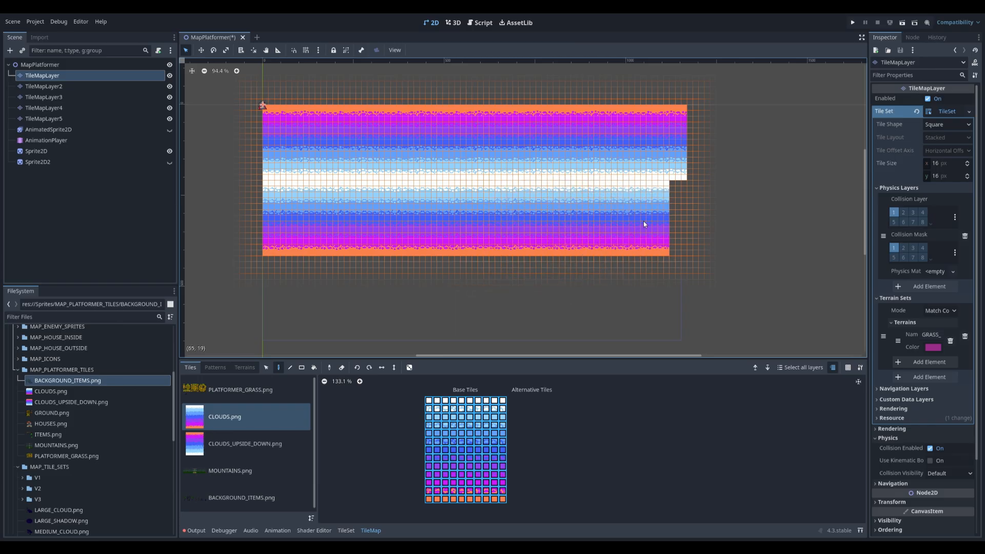
pyautogui.click(655, 219)
# Step: Examine the cloud background up close, checking the colour bands and the seams between the stamped blocks
pyautogui.scroll(7, 654, 220)
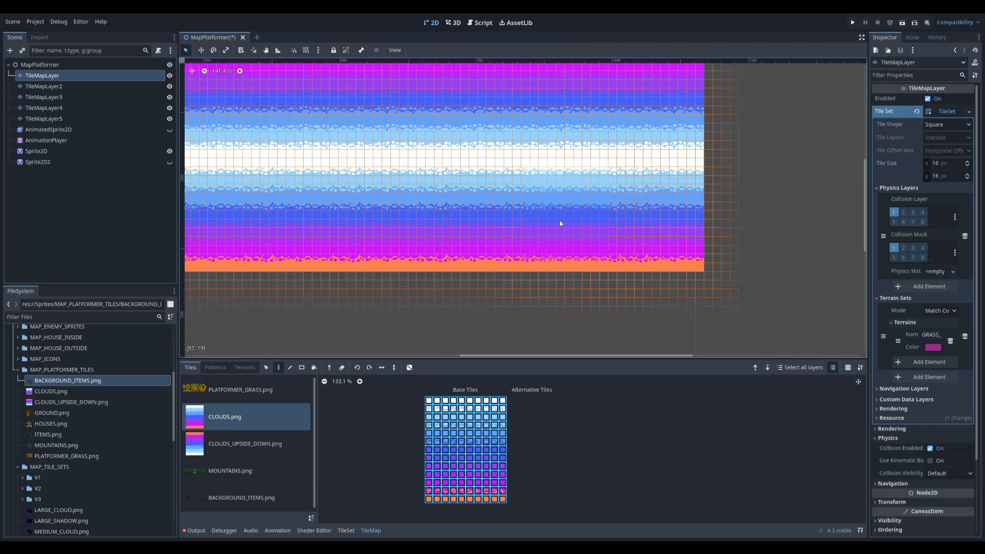
pyautogui.scroll(2, 544, 217)
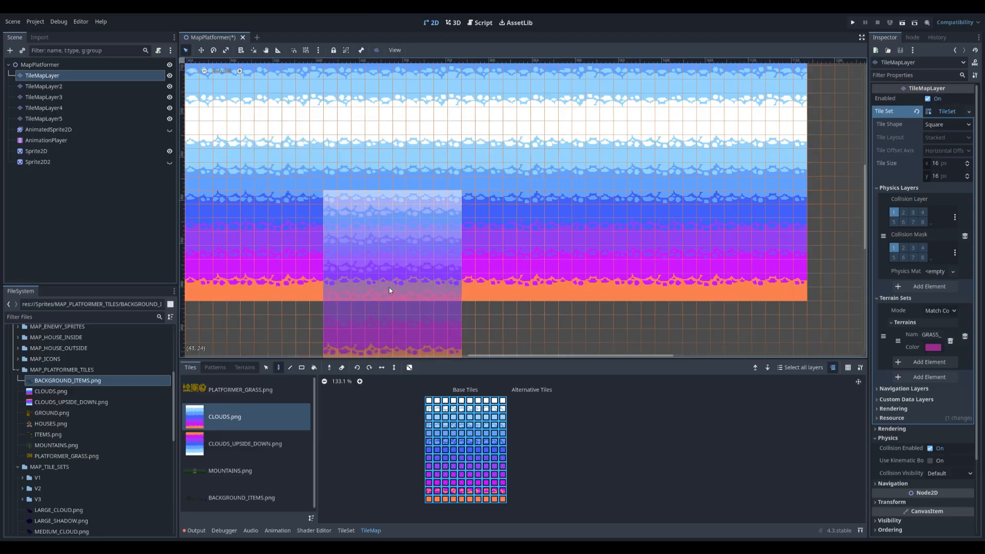
pyautogui.click(429, 400)
pyautogui.scroll(5, 434, 224)
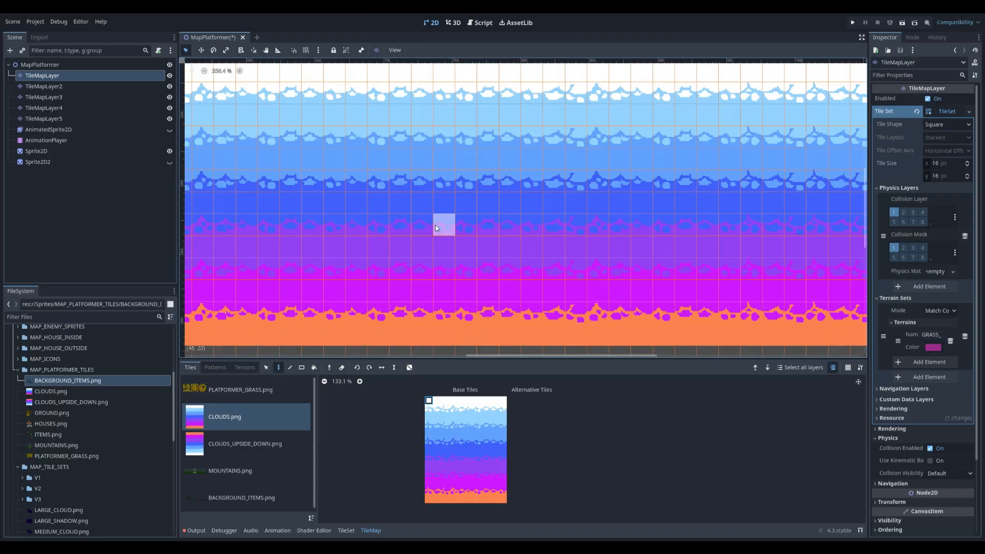
pyautogui.scroll(2, 429, 220)
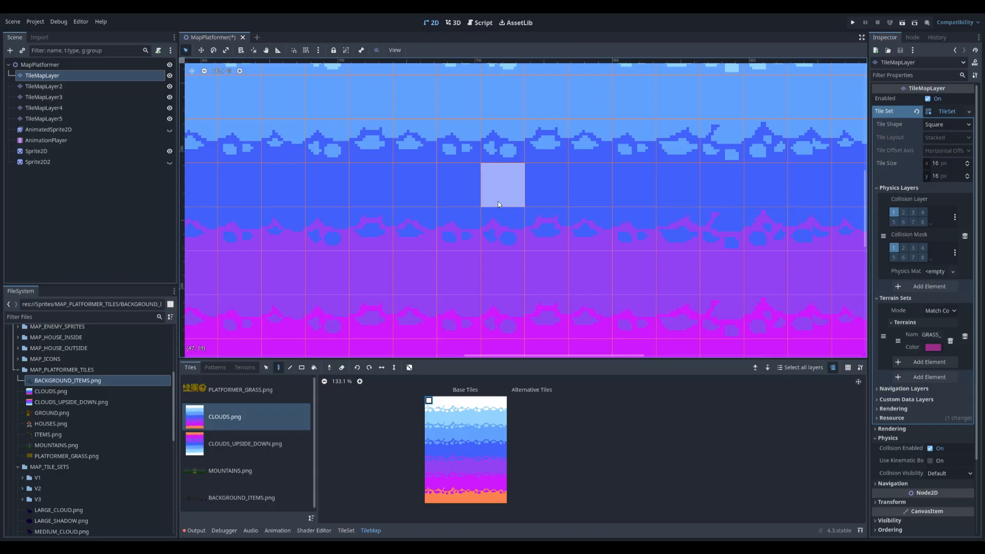
pyautogui.scroll(-2, 498, 202)
pyautogui.scroll(-5, 497, 203)
pyautogui.moveTo(442, 185); pyautogui.dragTo(466, 339, button='middle')
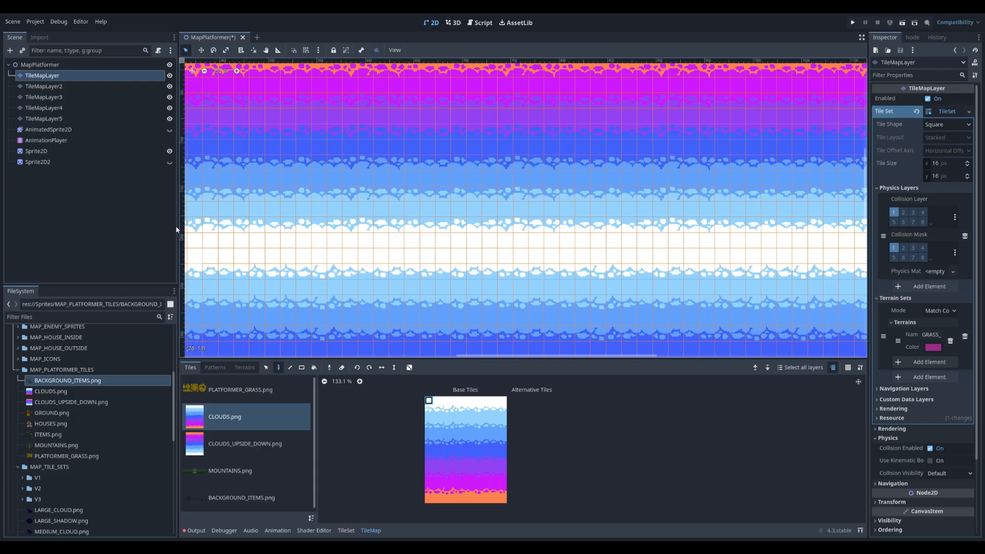
# Step: On TileMapLayer2, select the dark mountain row of MOUNTAINS.png and stamp it twice end to end across the lower cloud area
pyautogui.click(44, 86)
pyautogui.click(296, 467)
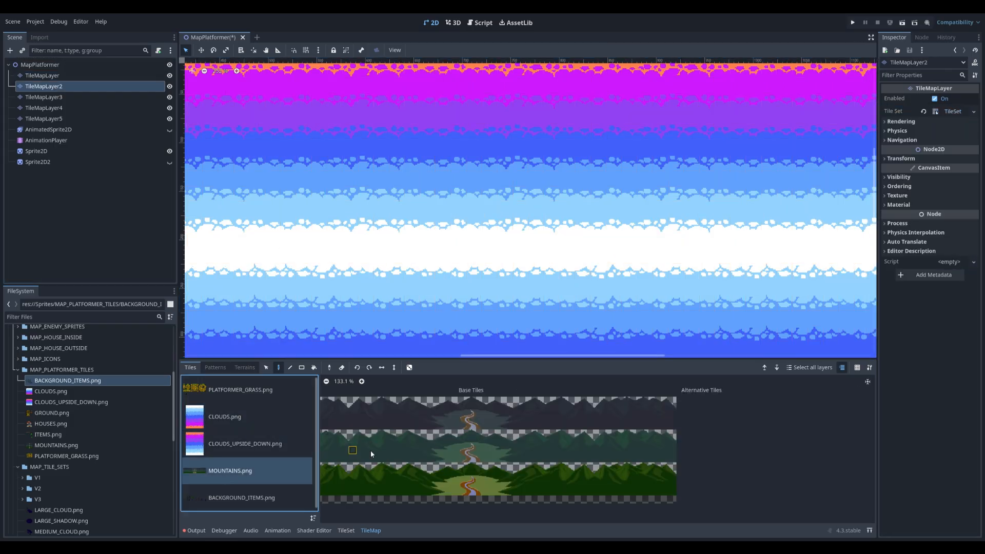
pyautogui.scroll(-1, 349, 441)
pyautogui.moveTo(372, 421); pyautogui.dragTo(676, 439)
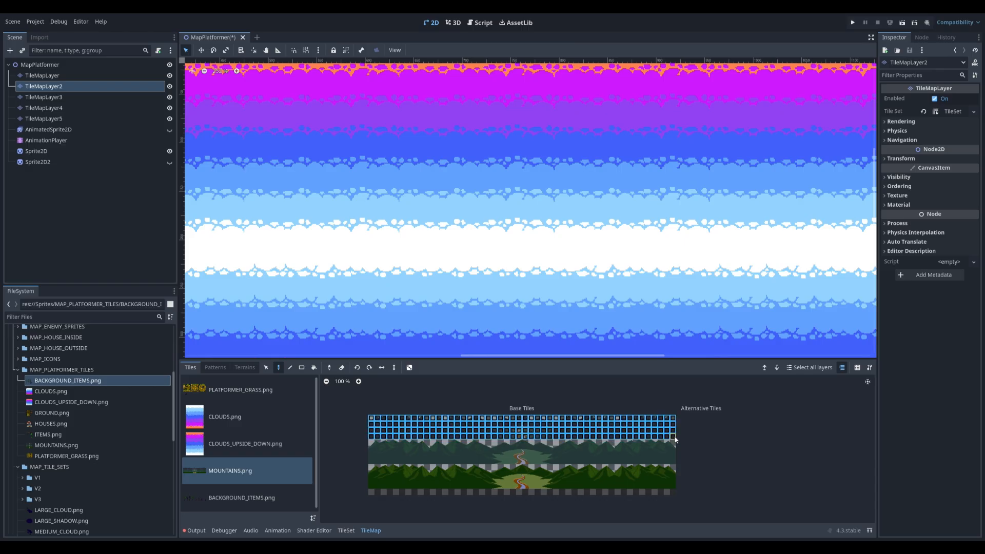
pyautogui.scroll(-3, 497, 231)
pyautogui.moveTo(456, 282); pyautogui.dragTo(555, 255, button='middle')
pyautogui.moveTo(343, 263); pyautogui.dragTo(614, 252, button='middle')
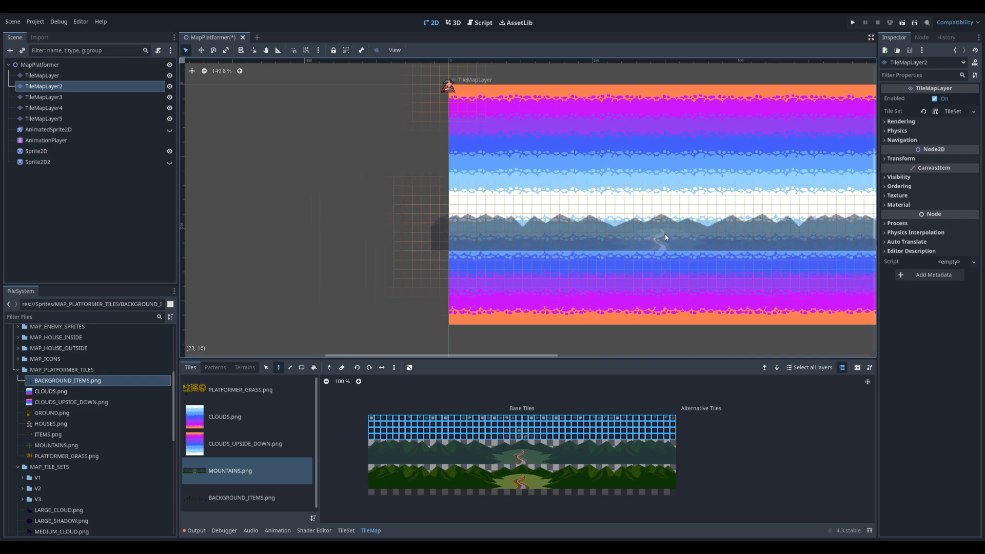
pyautogui.click(681, 235)
pyautogui.moveTo(681, 235); pyautogui.dragTo(374, 266, button='middle')
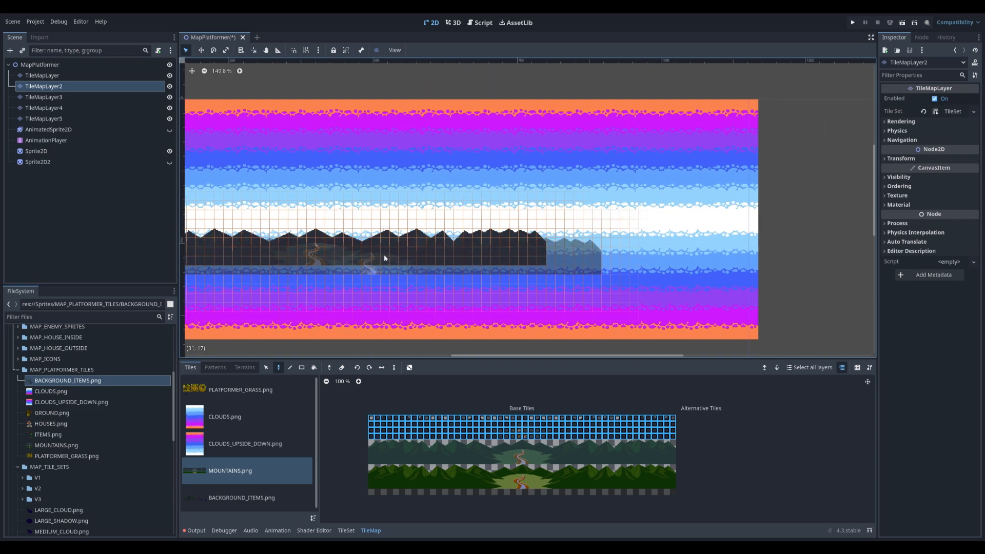
pyautogui.click(774, 252)
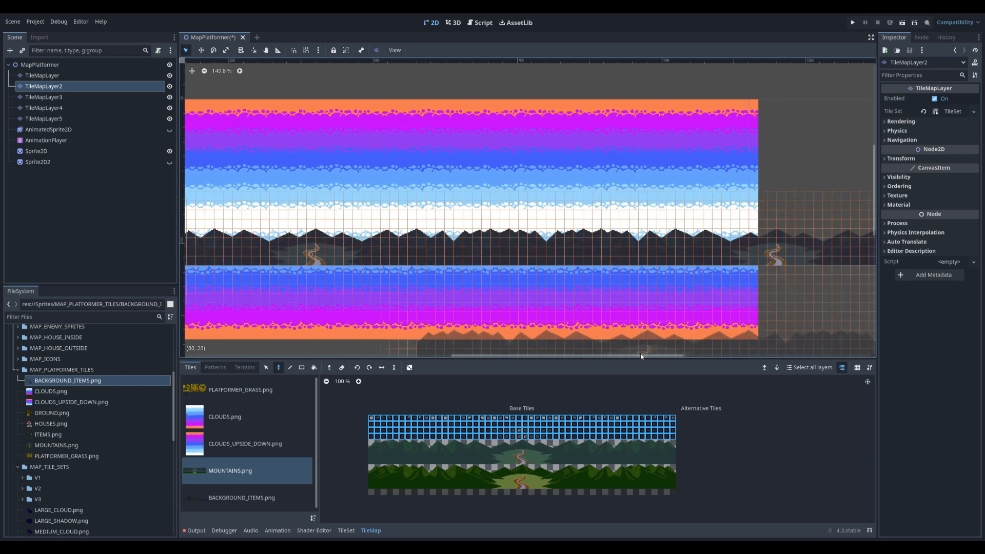
# Step: On TileMapLayer3, stamp the middle, dark green mountain row of MOUNTAINS.png across the map, slightly lower than and overlapping the dark mountains
pyautogui.click(57, 98)
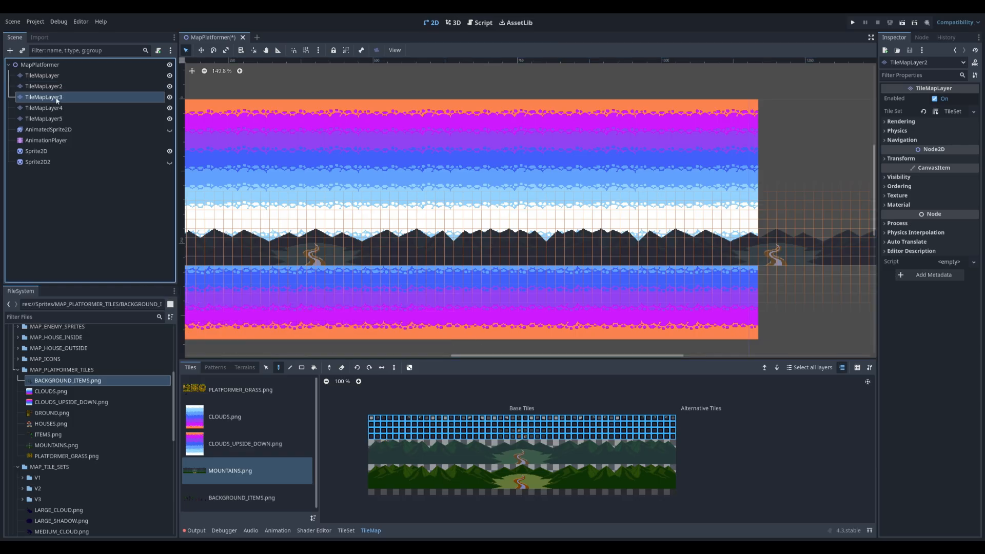
pyautogui.moveTo(371, 443); pyautogui.dragTo(674, 464)
pyautogui.moveTo(377, 254); pyautogui.dragTo(666, 253, button='middle')
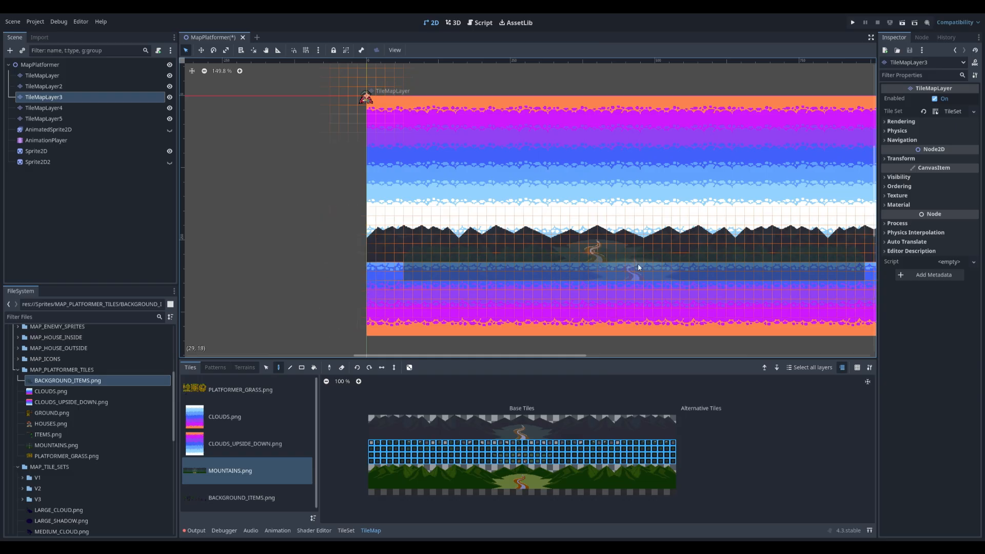
pyautogui.hscroll(5, 555, 264)
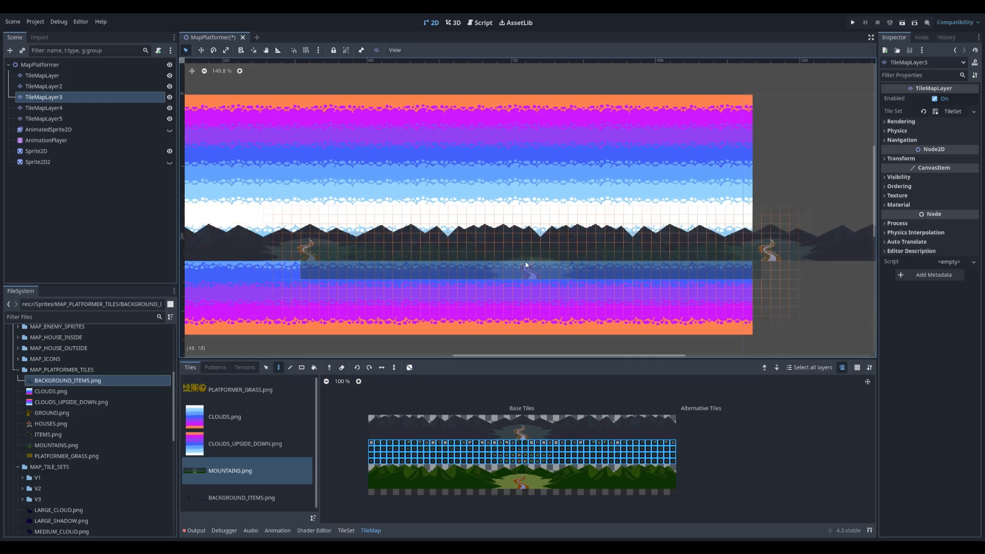
pyautogui.click(524, 262)
pyautogui.moveTo(387, 277); pyautogui.dragTo(515, 277, button='middle')
pyautogui.hscroll(-4, 515, 277)
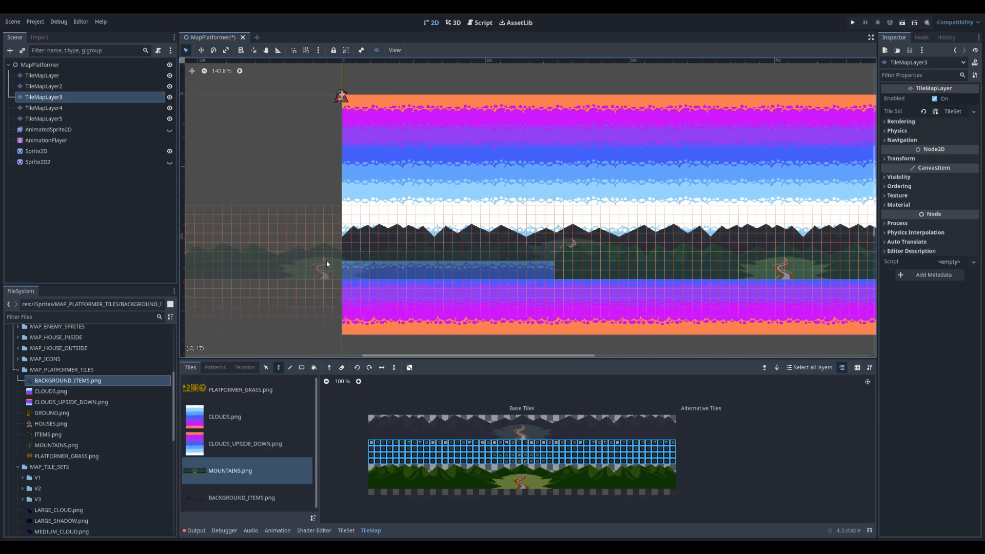
pyautogui.click(327, 260)
# Step: On TileMapLayer4, stamp the bright green hill row of MOUNTAINS.png across the map in front of the dark green mountains
pyautogui.click(43, 107)
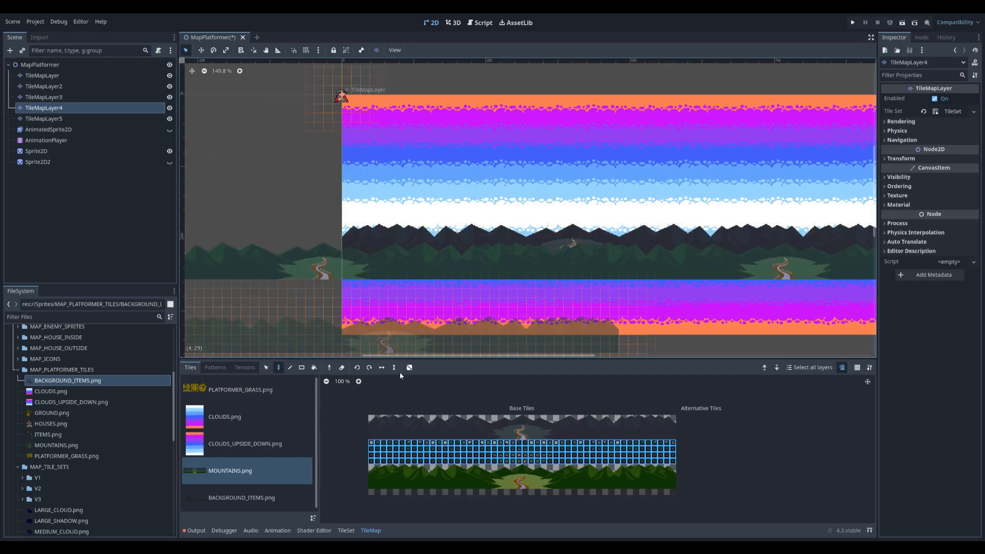
pyautogui.moveTo(371, 466); pyautogui.dragTo(673, 484)
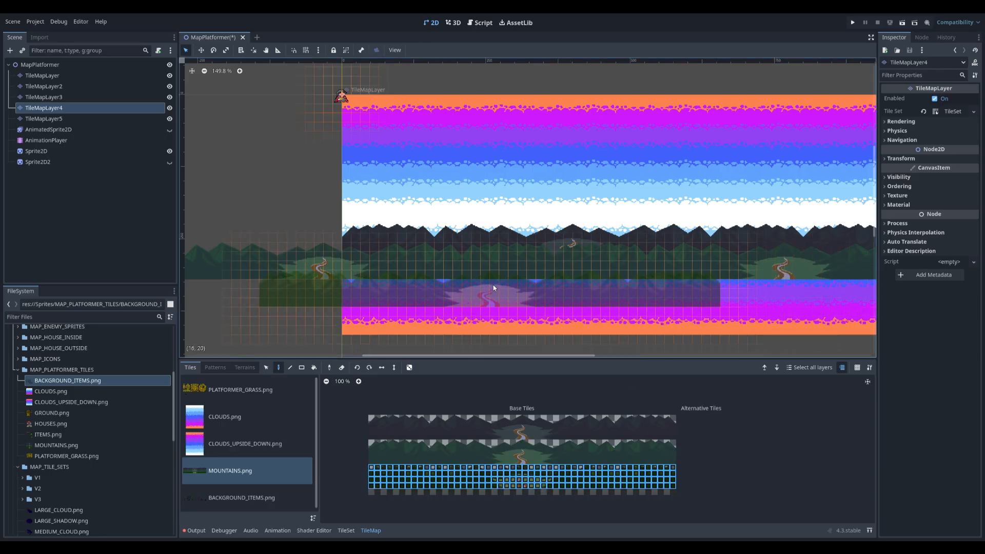
pyautogui.moveTo(728, 302); pyautogui.dragTo(340, 308, button='middle')
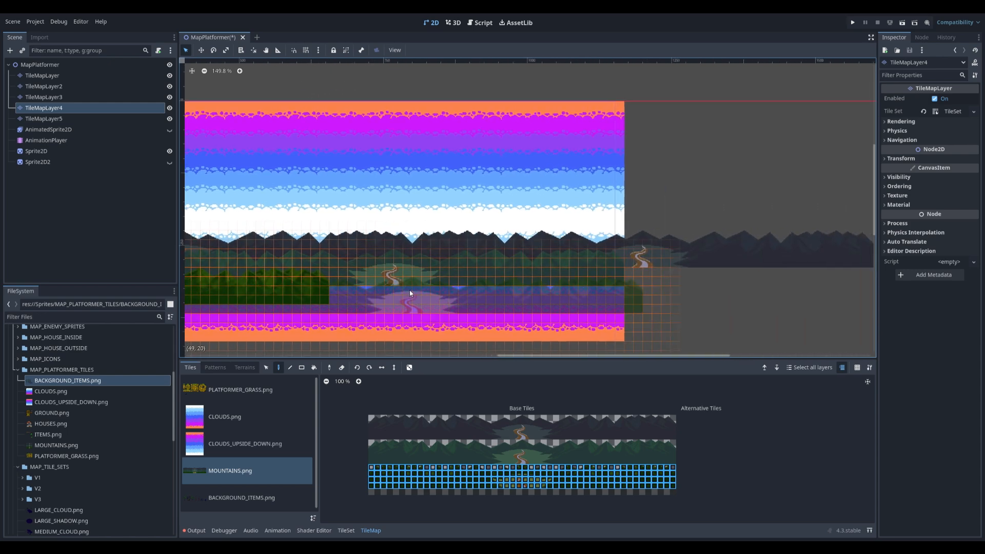
pyautogui.click(561, 283)
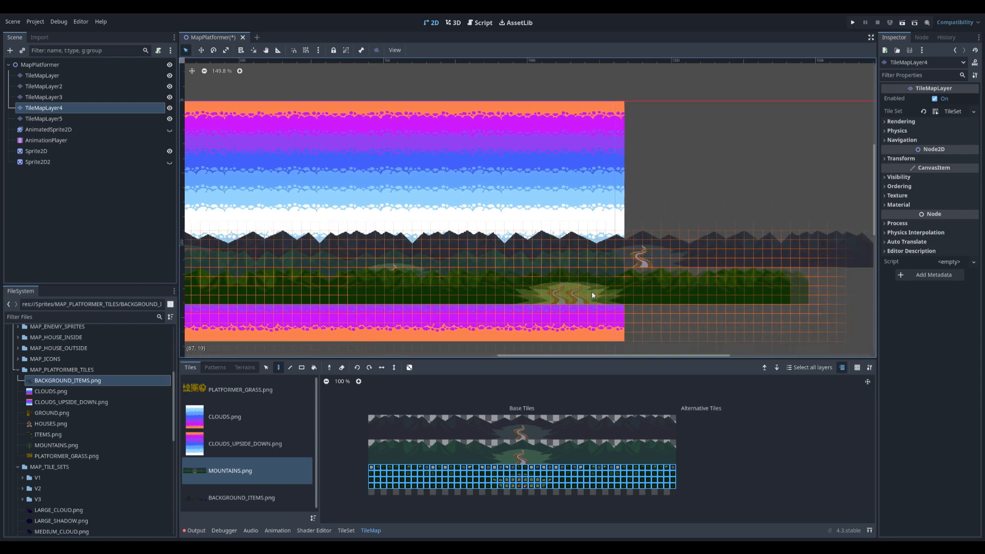
# Step: Erase the TileMapLayer4 hill tiles that overhang both ends of the cloud background, using rectangular erasing
pyautogui.click(302, 367)
pyautogui.click(342, 367)
pyautogui.moveTo(814, 320); pyautogui.dragTo(629, 216)
pyautogui.moveTo(629, 218); pyautogui.dragTo(830, 176, button='middle')
pyautogui.moveTo(354, 240); pyautogui.dragTo(570, 227, button='middle')
pyautogui.moveTo(273, 272)
pyautogui.mouseDown()
pyautogui.moveTo(310, 257)
pyautogui.moveTo(364, 187)
pyautogui.mouseUp()
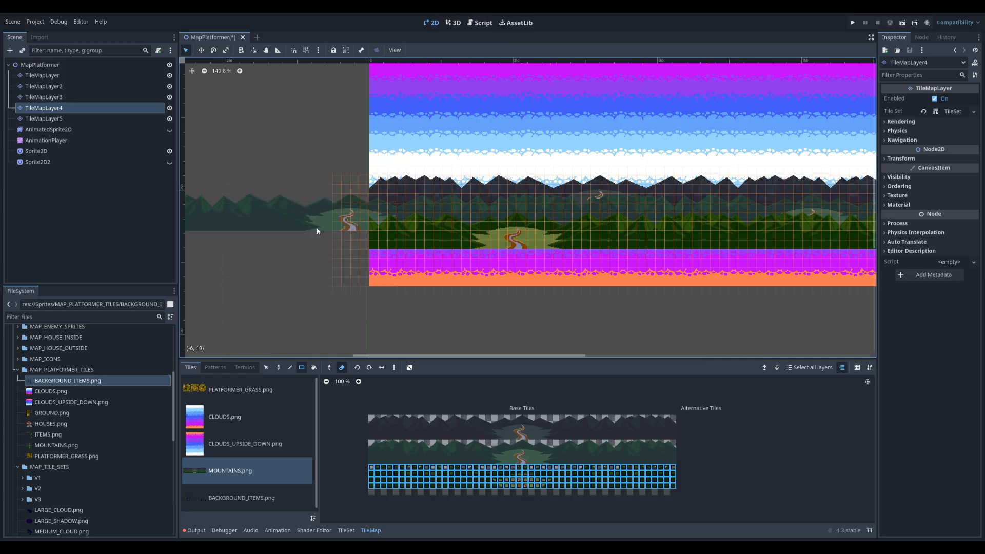
pyautogui.moveTo(307, 234); pyautogui.dragTo(384, 310, button='middle')
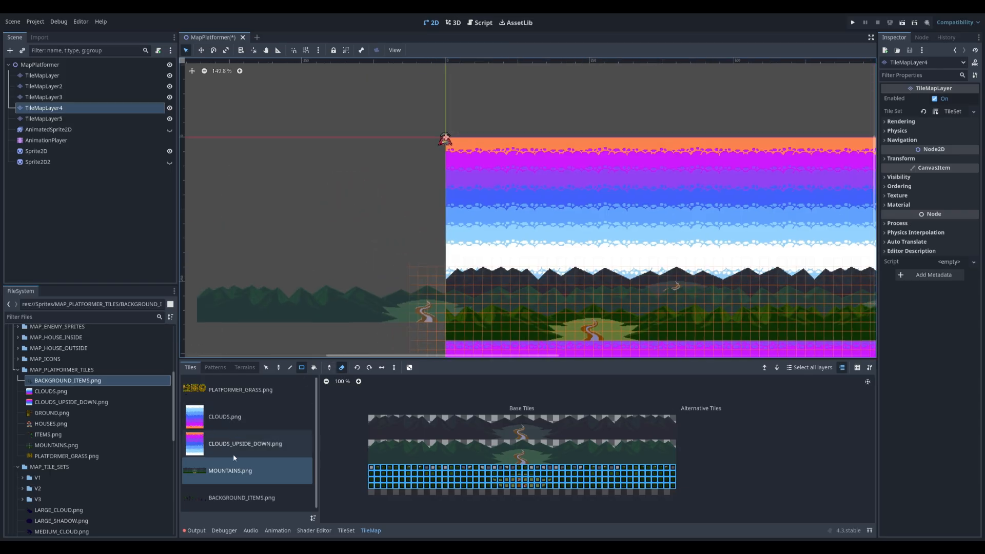
# Step: Erase the TileMapLayer3 mountain tiles that extend past both ends of the cloud background
pyautogui.click(123, 97)
pyautogui.moveTo(296, 219); pyautogui.dragTo(343, 153, button='middle')
pyautogui.moveTo(239, 179)
pyautogui.mouseDown()
pyautogui.moveTo(430, 303)
pyautogui.moveTo(488, 296)
pyautogui.mouseUp()
pyautogui.moveTo(728, 220); pyautogui.dragTo(232, 145, button='middle')
pyautogui.moveTo(724, 186)
pyautogui.mouseDown(button='middle')
pyautogui.moveTo(674, 205)
pyautogui.moveTo(428, 222)
pyautogui.mouseUp(button='middle')
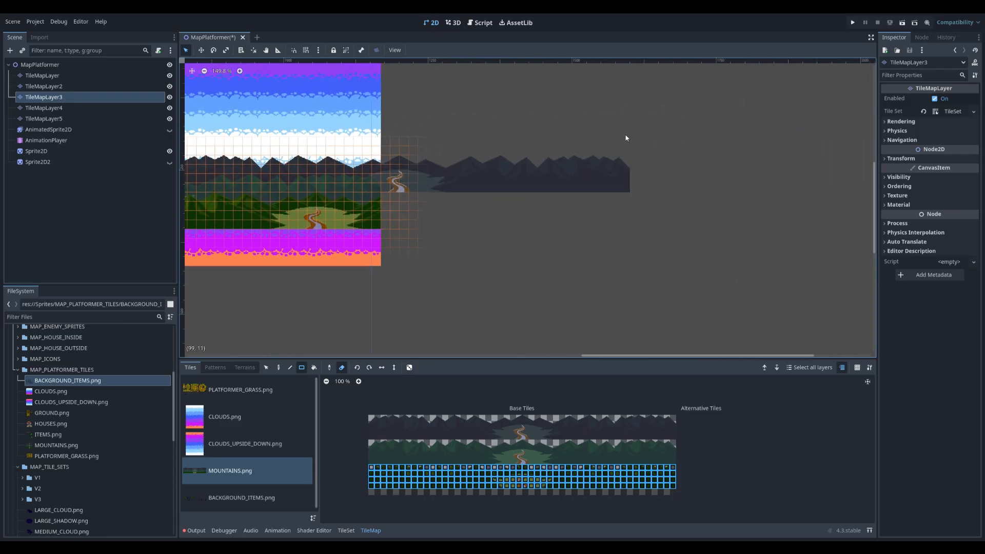
pyautogui.moveTo(650, 137)
pyautogui.mouseDown()
pyautogui.moveTo(464, 215)
pyautogui.moveTo(384, 216)
pyautogui.mouseUp()
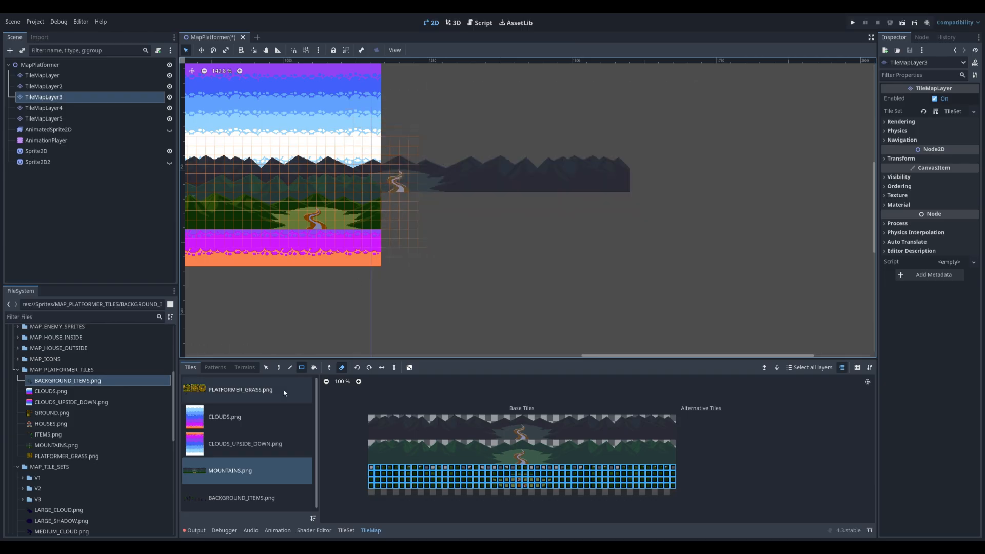
# Step: On TileMapLayer2, erase the dark mountain tiles extending past the right end of the cloud background
pyautogui.click(44, 86)
pyautogui.moveTo(708, 135)
pyautogui.mouseDown()
pyautogui.moveTo(607, 189)
pyautogui.moveTo(389, 231)
pyautogui.mouseUp()
pyautogui.moveTo(388, 231); pyautogui.dragTo(896, 291, button='middle')
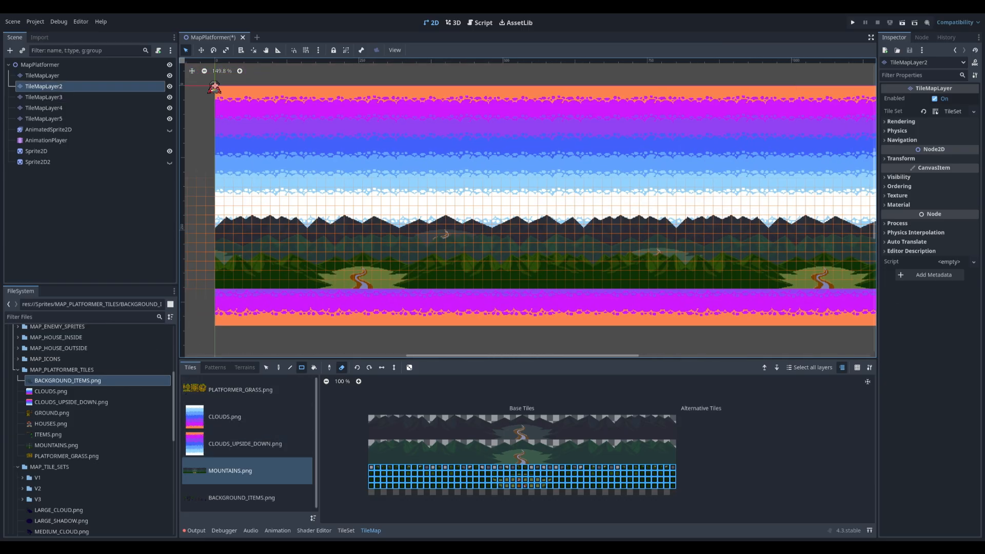
# Step: On TileMapLayer, erase the outermost column of cloud tiles along the map's right end with a rectangle
pyautogui.click(42, 75)
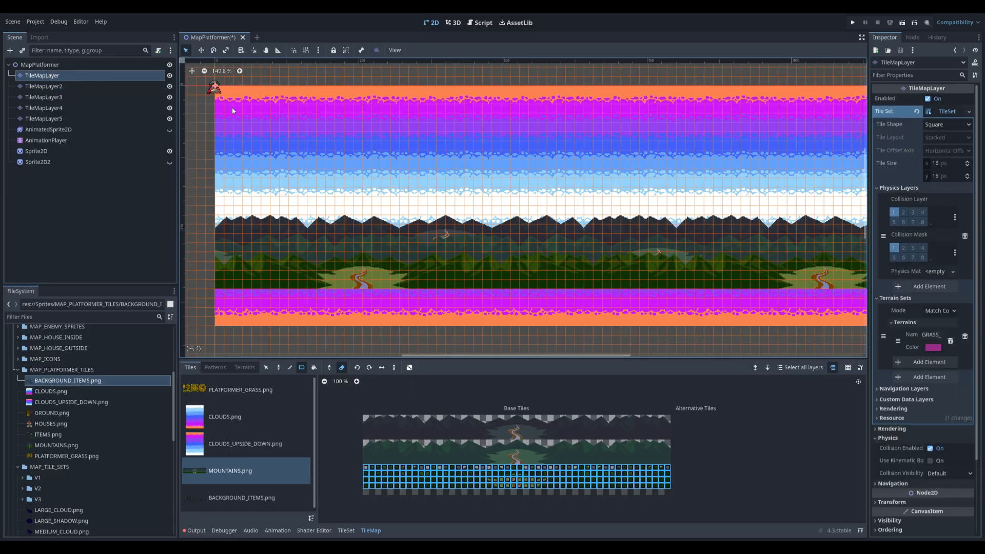
pyautogui.moveTo(748, 215); pyautogui.dragTo(309, 196, button='middle')
pyautogui.moveTo(476, 147); pyautogui.dragTo(473, 189, button='middle')
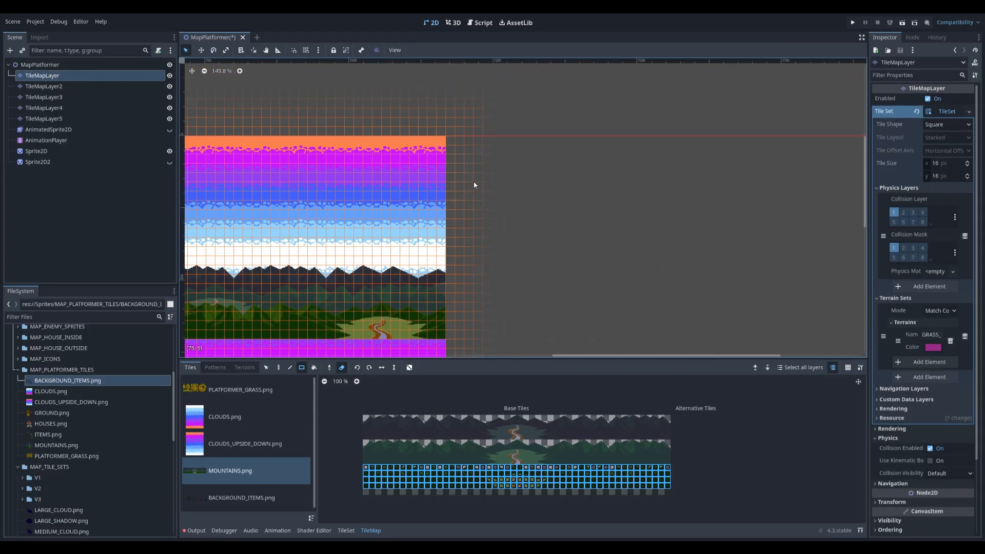
pyautogui.moveTo(476, 268); pyautogui.dragTo(487, 161, button='middle')
pyautogui.moveTo(503, 227); pyautogui.dragTo(496, 309, button='middle')
pyautogui.moveTo(486, 326)
pyautogui.mouseDown()
pyautogui.moveTo(459, 226)
pyautogui.moveTo(452, 81)
pyautogui.mouseUp()
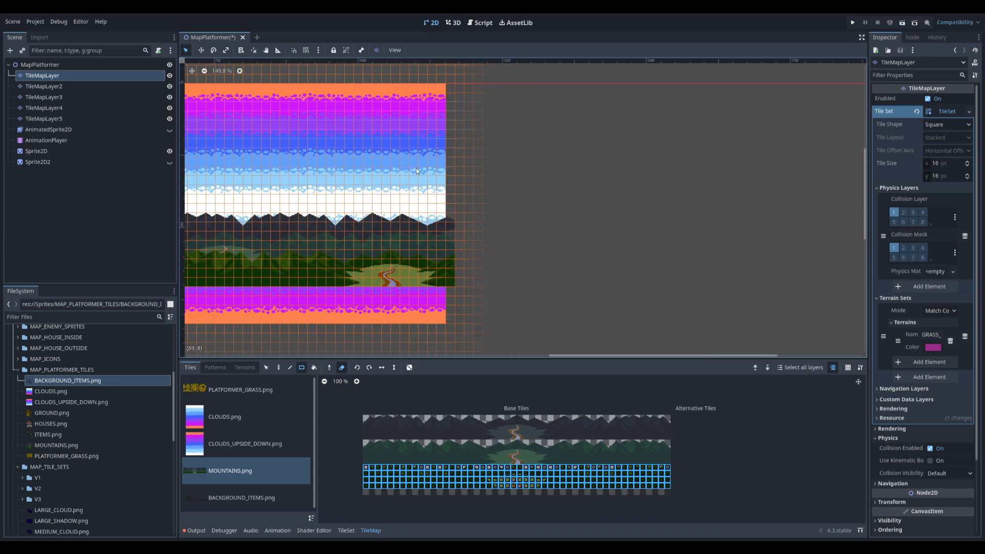
# Step: On TileMapLayer5, paint a solid rectangular GRASS_PLATFORM terrain ground strip across the full map width, directly below the hills
pyautogui.click(43, 118)
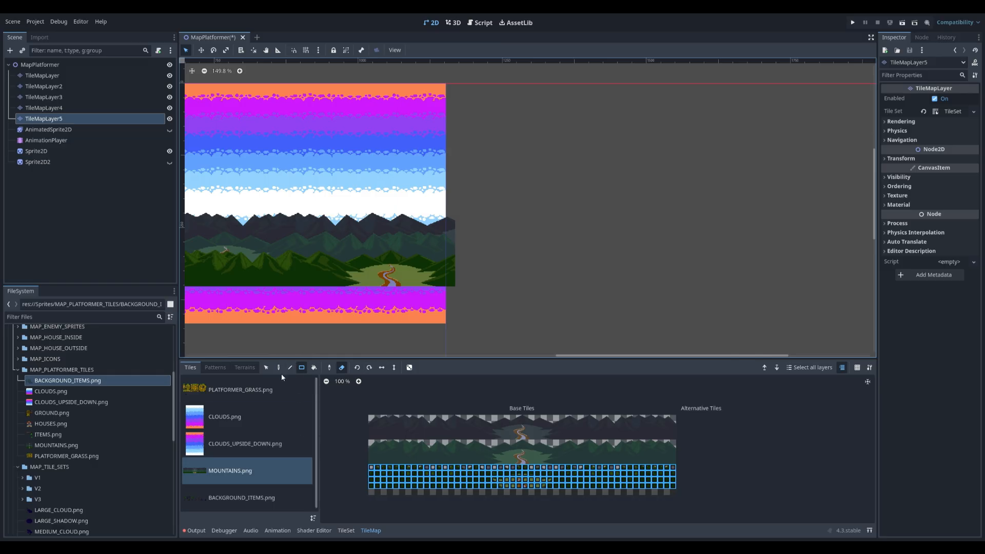
pyautogui.click(262, 390)
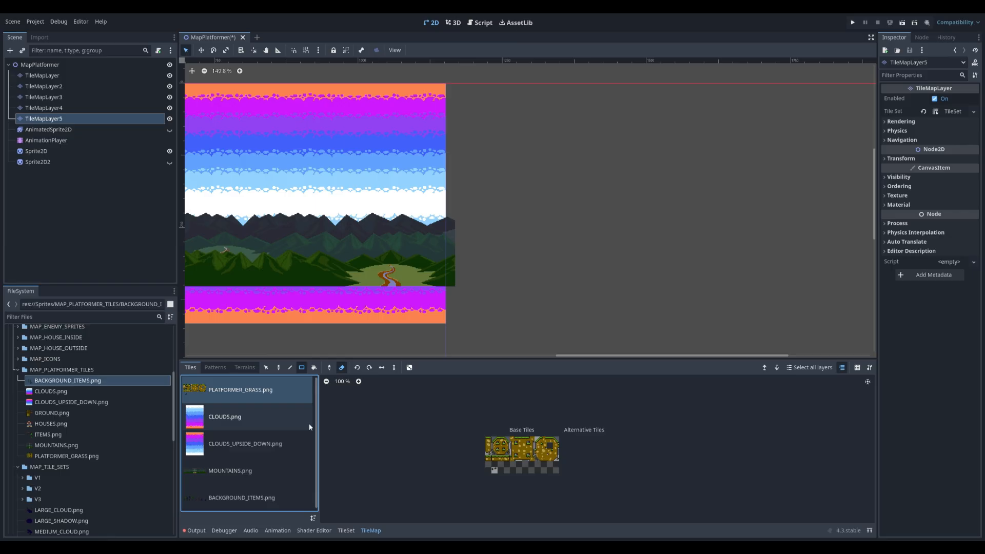
pyautogui.click(244, 370)
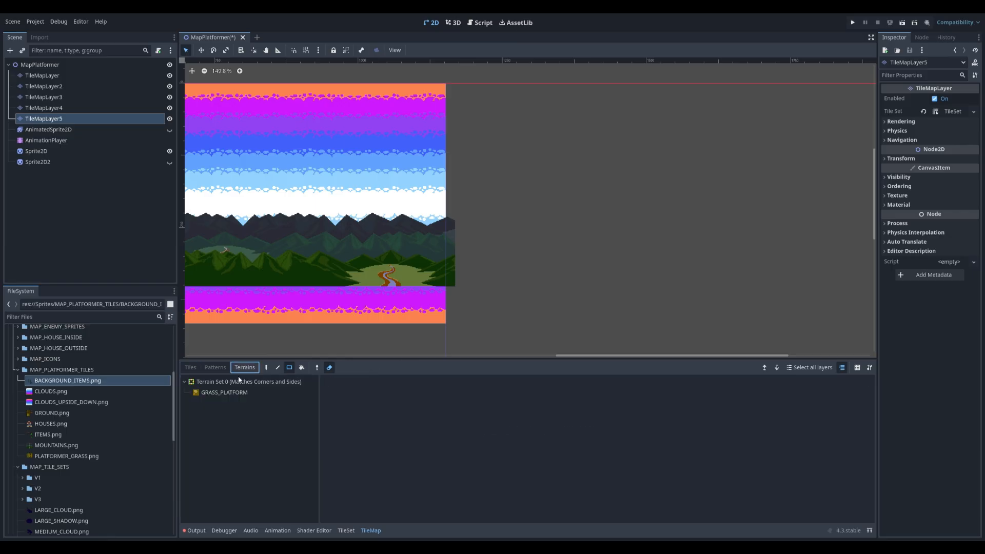
pyautogui.click(223, 393)
pyautogui.moveTo(456, 332); pyautogui.dragTo(721, 291, button='middle')
pyautogui.moveTo(285, 320); pyautogui.dragTo(481, 313, button='middle')
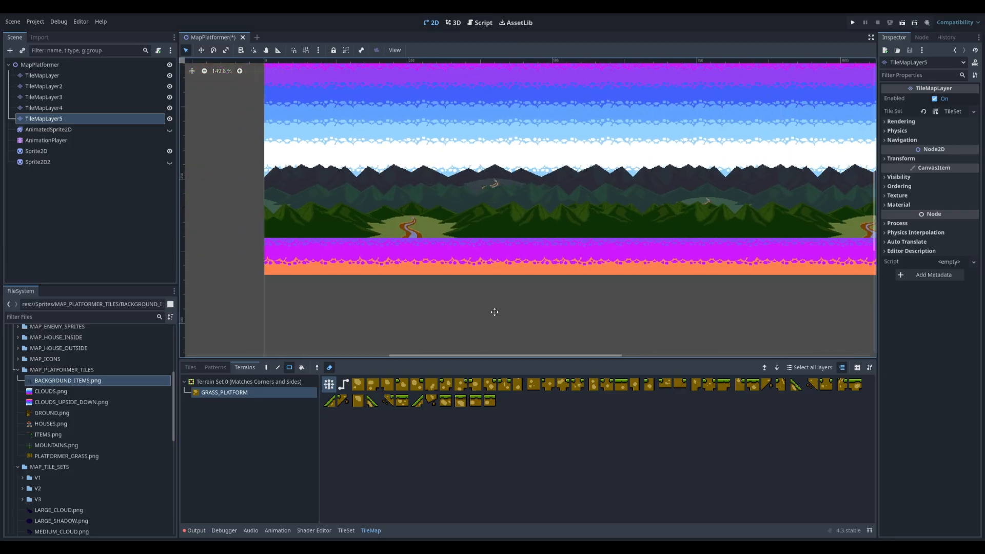
pyautogui.scroll(-1, 238, 281)
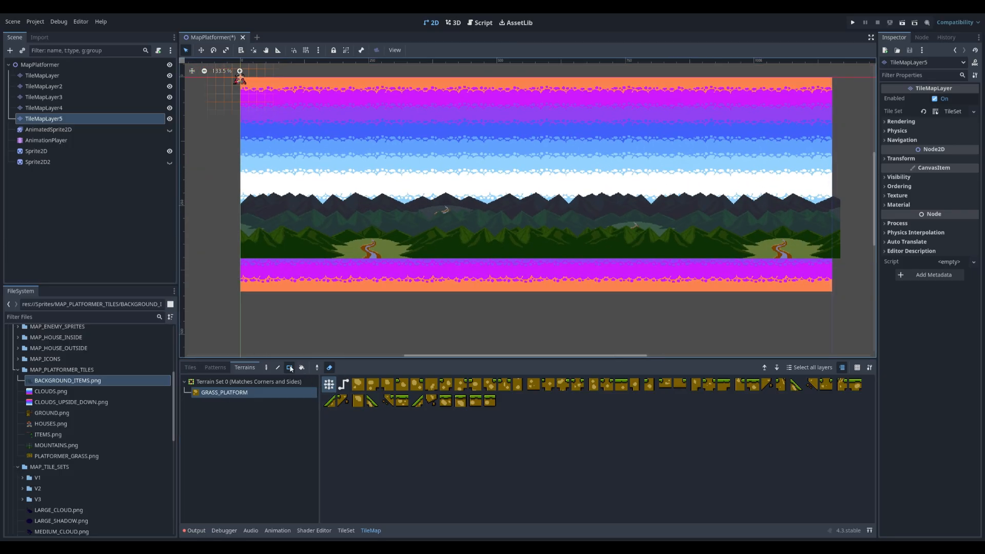
pyautogui.click(329, 367)
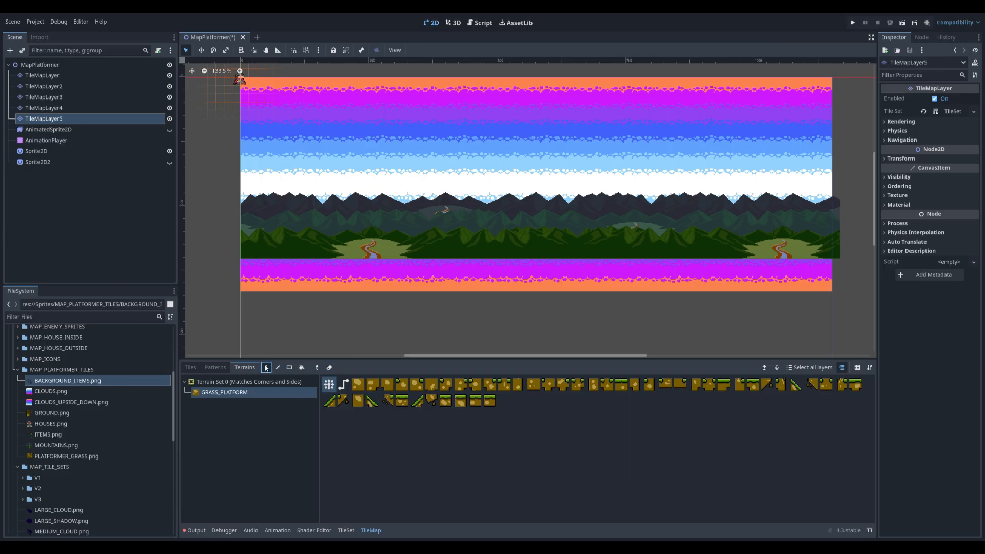
pyautogui.click(289, 367)
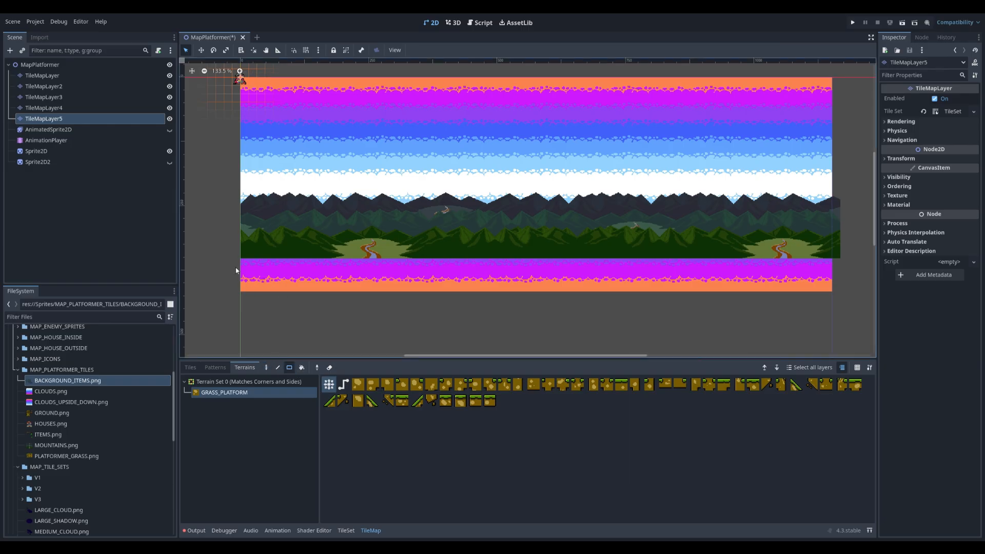
pyautogui.moveTo(242, 265); pyautogui.dragTo(826, 291)
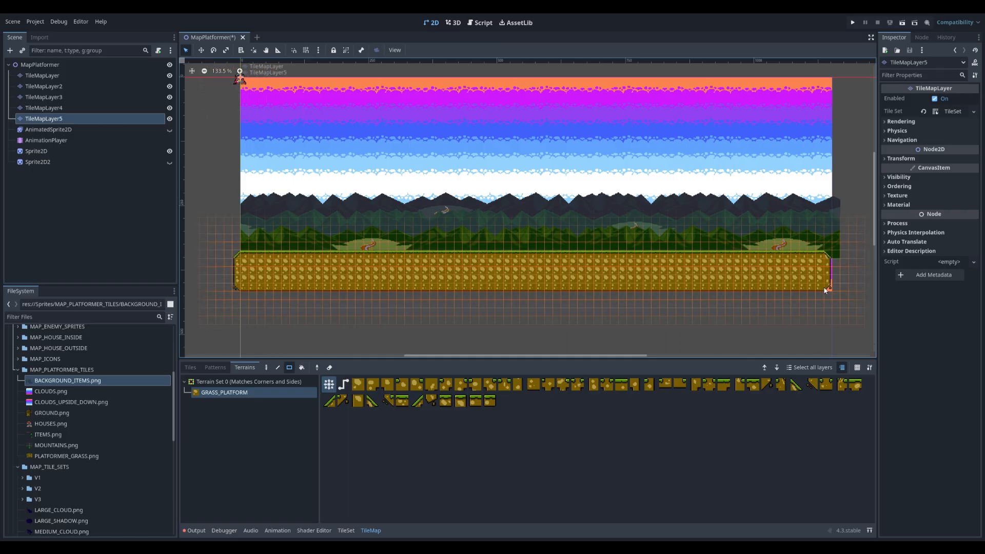
pyautogui.moveTo(234, 254); pyautogui.dragTo(834, 290)
# Step: Paint three short floating GRASS_PLATFORM ledges at different heights over the map's left half, plus a small mound on the ground
pyautogui.scroll(3, 354, 244)
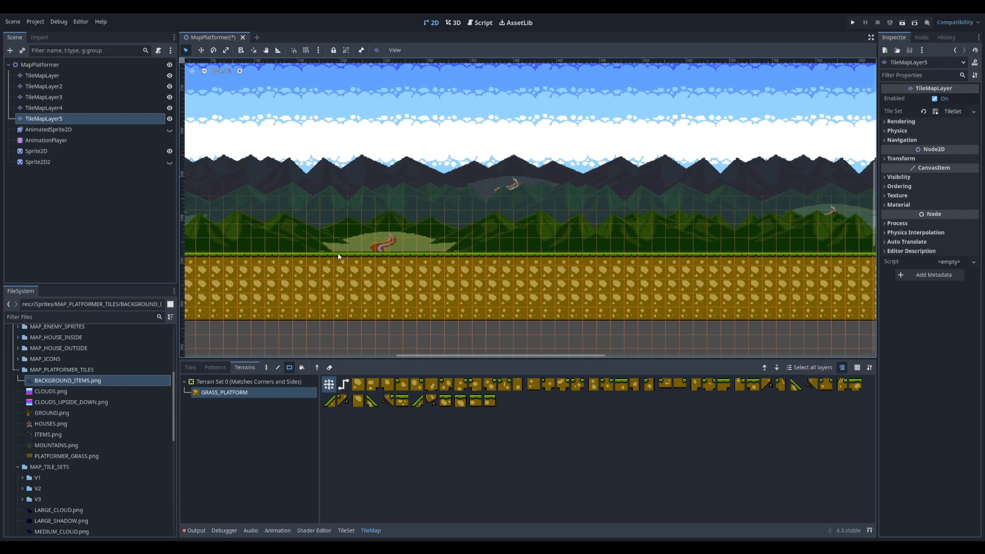
pyautogui.moveTo(307, 257); pyautogui.dragTo(447, 271, button='middle')
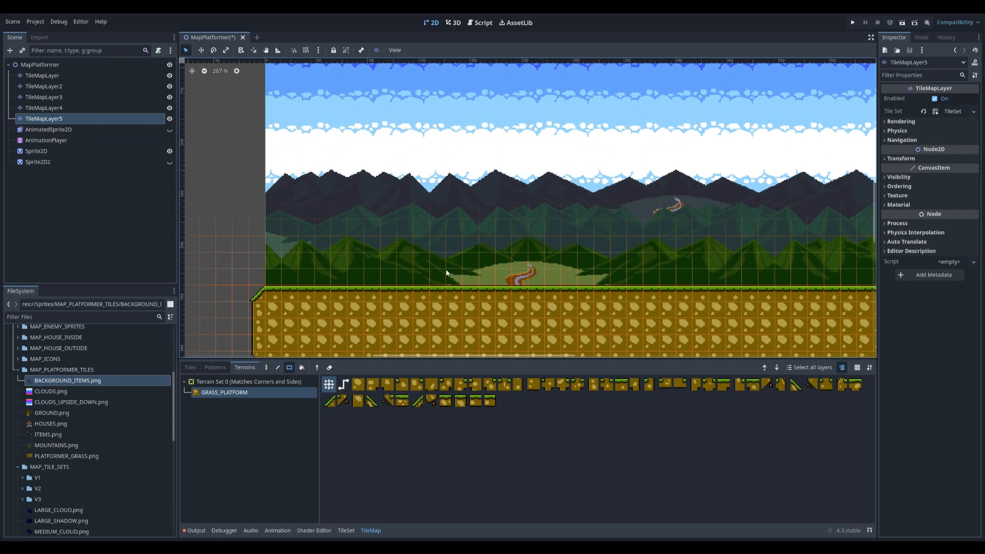
pyautogui.moveTo(560, 275); pyautogui.dragTo(492, 318, button='middle')
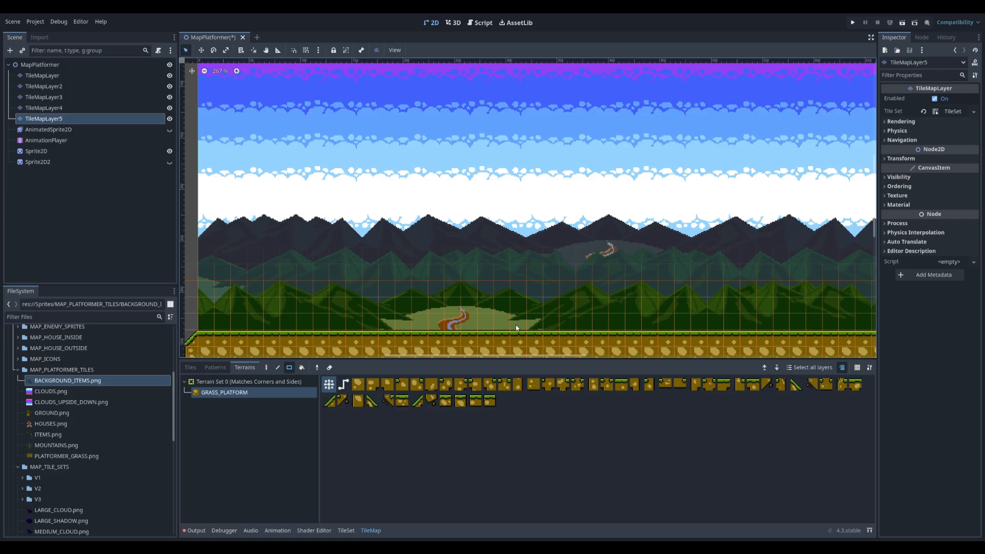
pyautogui.moveTo(417, 273); pyautogui.dragTo(456, 274)
pyautogui.moveTo(543, 295); pyautogui.dragTo(390, 291, button='middle')
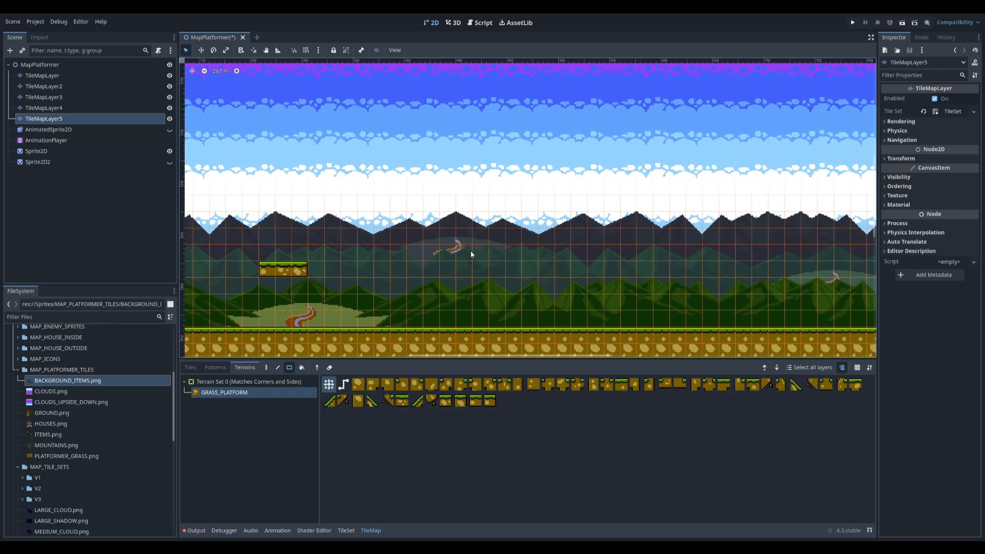
pyautogui.moveTo(478, 232); pyautogui.dragTo(516, 236)
pyautogui.moveTo(403, 290); pyautogui.dragTo(431, 287)
pyautogui.click(594, 329)
pyautogui.moveTo(592, 334); pyautogui.dragTo(584, 333)
# Step: Further right, paint a two-tile-thick floating block, a short high ledge and an L-shaped platform with a vertical post
pyautogui.moveTo(708, 300); pyautogui.dragTo(416, 299, button='middle')
pyautogui.moveTo(461, 232); pyautogui.dragTo(500, 252)
pyautogui.moveTo(575, 149); pyautogui.dragTo(616, 153)
pyautogui.moveTo(601, 272)
pyautogui.mouseDown()
pyautogui.moveTo(667, 246)
pyautogui.moveTo(667, 267)
pyautogui.mouseUp()
pyautogui.moveTo(659, 204); pyautogui.dragTo(666, 266)
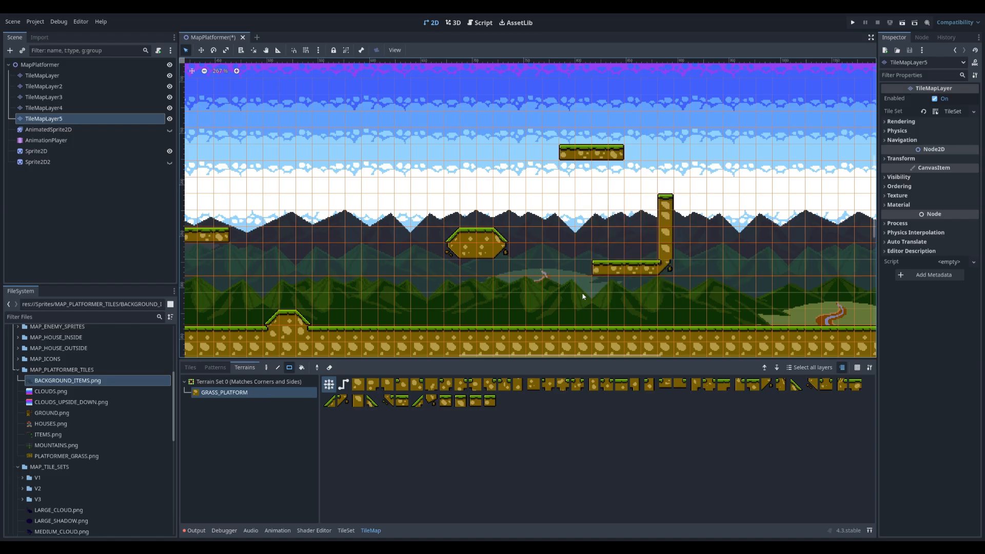
# Step: Paint terrain freehand to close the L-shaped platform into a hollow ring and form another ring near the map's left end
pyautogui.click(266, 367)
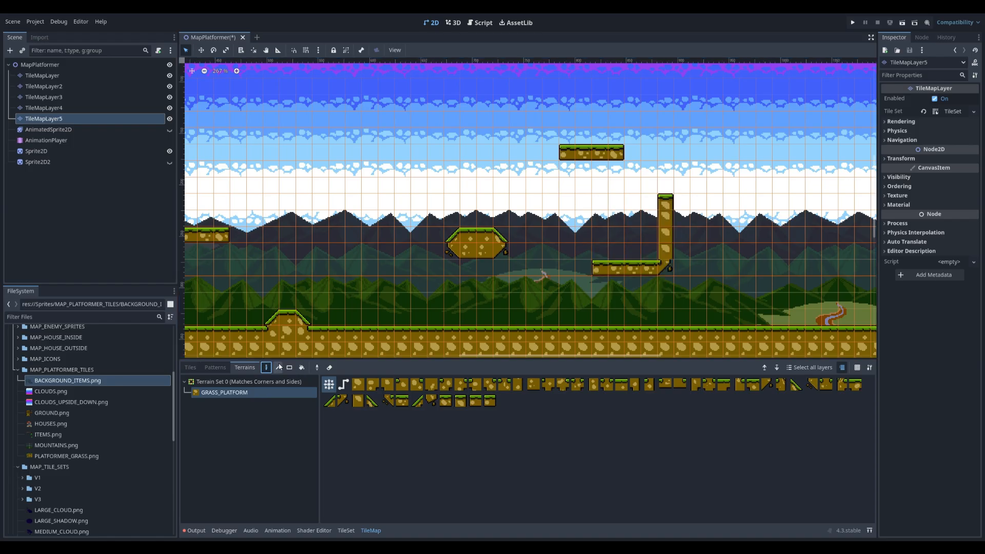
pyautogui.moveTo(600, 266)
pyautogui.mouseDown()
pyautogui.moveTo(610, 214)
pyautogui.moveTo(659, 204)
pyautogui.mouseUp()
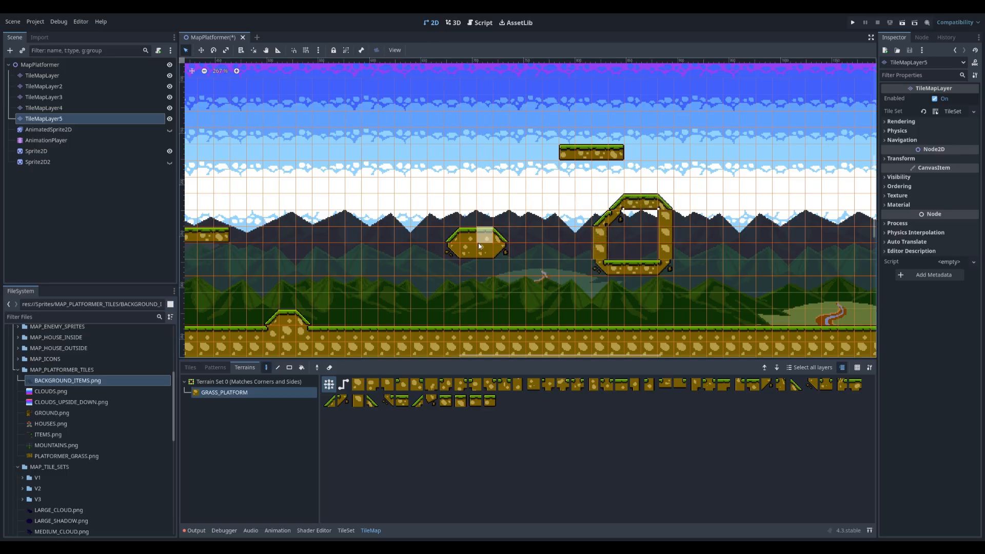
pyautogui.scroll(-2, 445, 243)
pyautogui.moveTo(422, 242); pyautogui.dragTo(672, 233, button='middle')
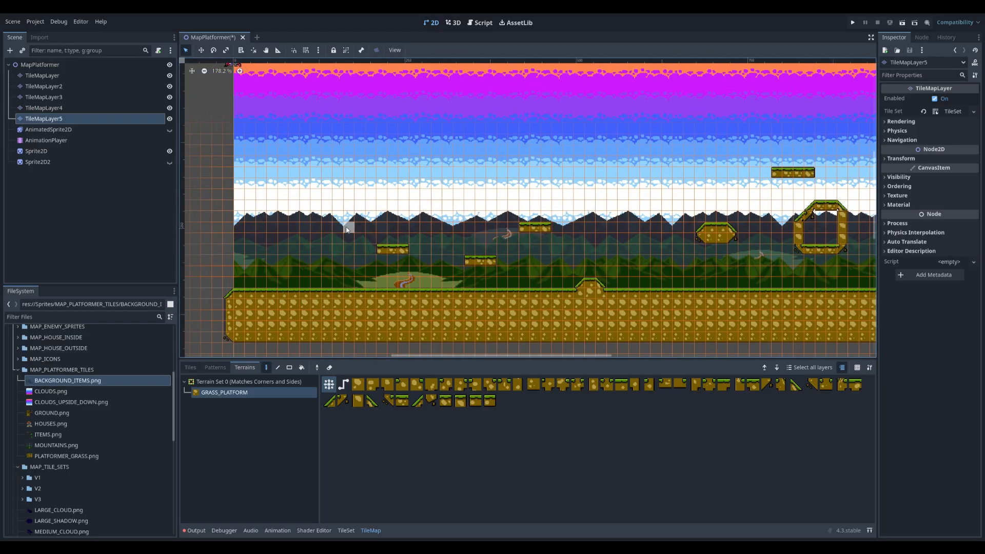
pyautogui.moveTo(310, 228)
pyautogui.mouseDown()
pyautogui.moveTo(315, 251)
pyautogui.moveTo(292, 268)
pyautogui.moveTo(271, 262)
pyautogui.moveTo(269, 239)
pyautogui.mouseUp()
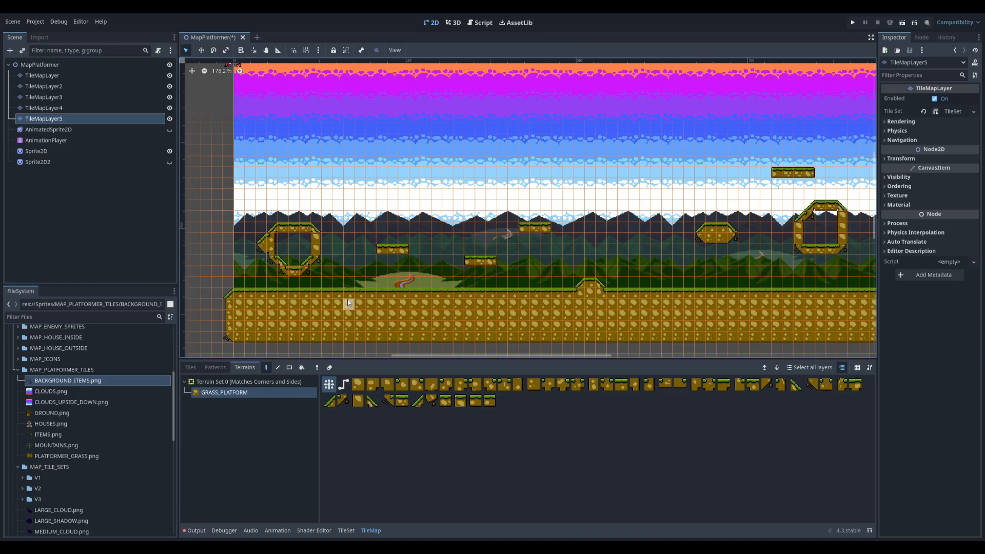
pyautogui.scroll(4, 352, 291)
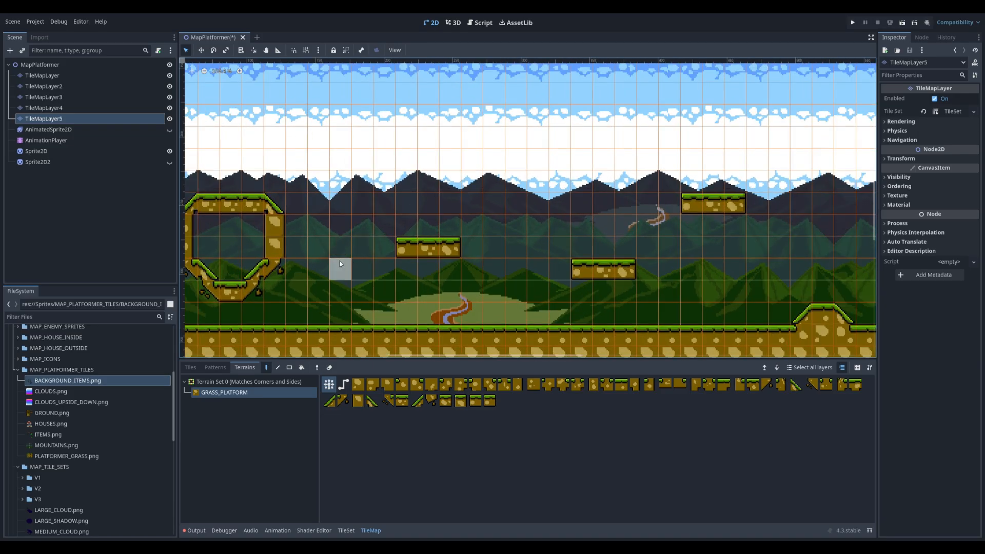
pyautogui.scroll(-5, 339, 263)
pyautogui.moveTo(337, 260); pyautogui.dragTo(451, 242, button='middle')
pyautogui.moveTo(284, 195); pyautogui.dragTo(282, 292, button='middle')
pyautogui.scroll(-3, 253, 176)
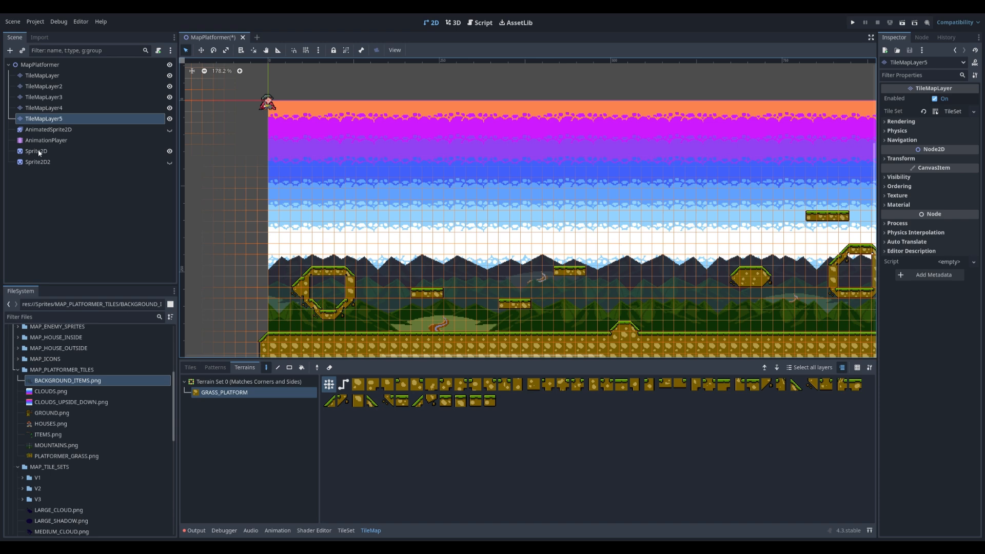
# Step: Add a CharacterBody2D node to MapPlatformer and place it directly after TileMapLayer5 in the scene tree
pyautogui.click(29, 64)
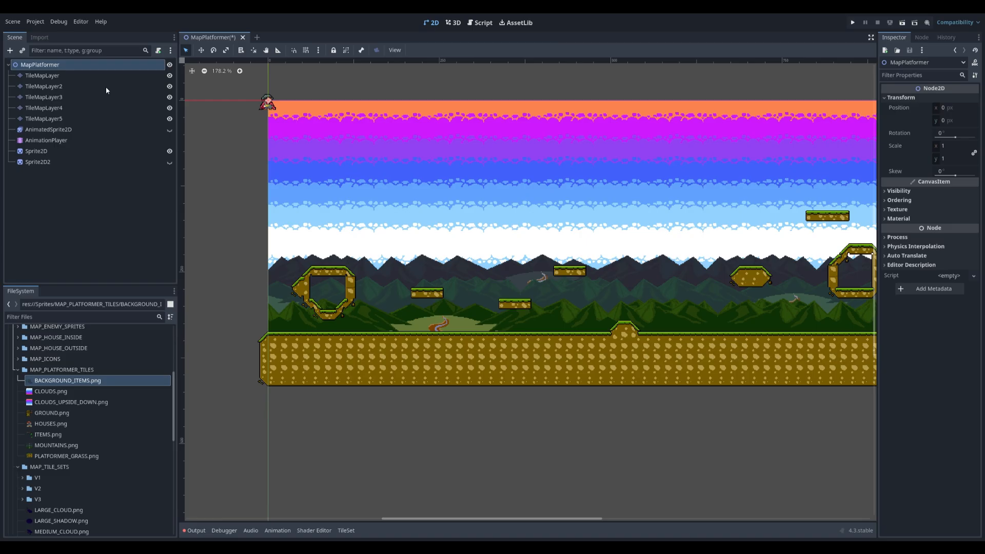
pyautogui.doubleClick(439, 249)
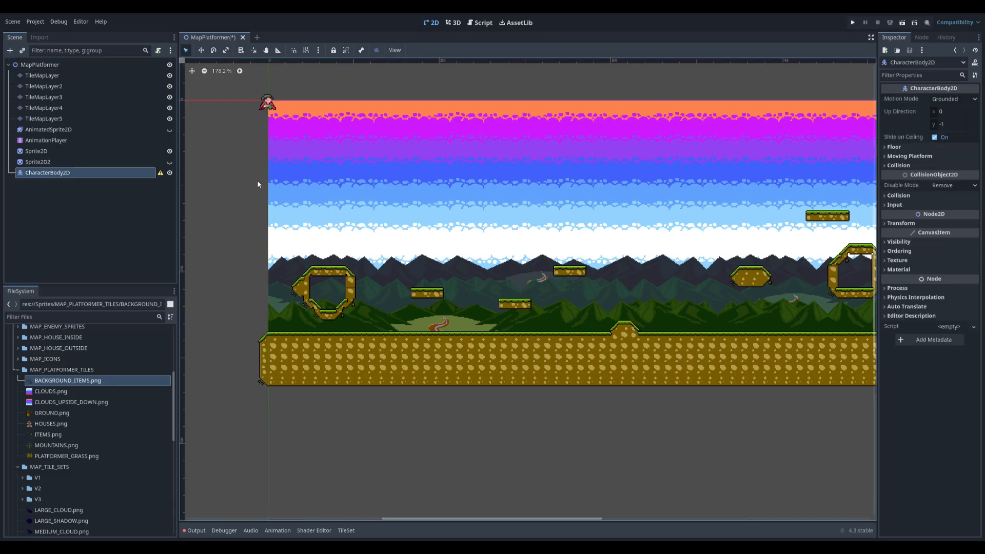
pyautogui.moveTo(148, 170); pyautogui.dragTo(49, 128)
# Step: Make AnimatedSprite2D, AnimationPlayer, Sprite2D and Sprite2D2 children of the CharacterBody2D
pyautogui.click(49, 141)
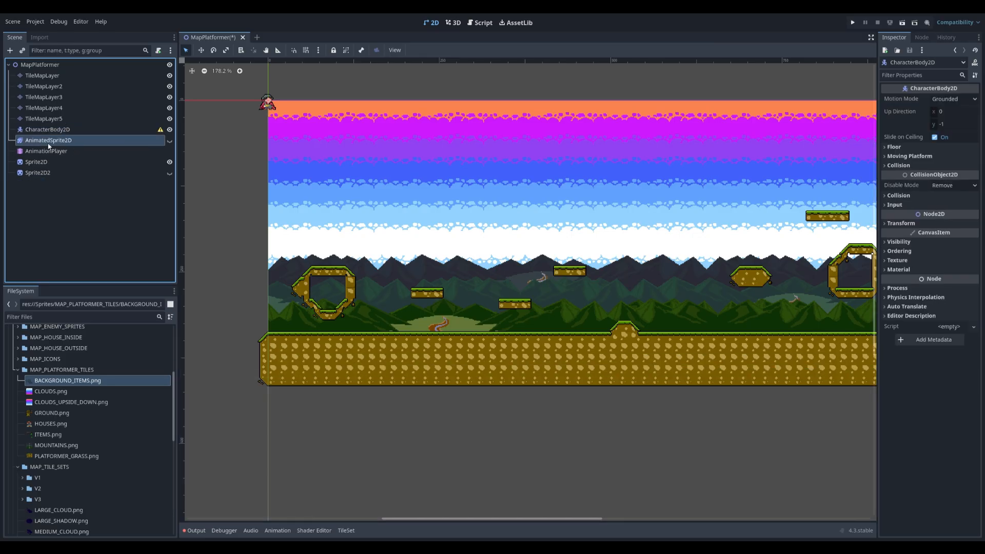
pyautogui.keyDown('shift'); pyautogui.click(44, 174); pyautogui.keyUp('shift')
pyautogui.moveTo(44, 163); pyautogui.dragTo(48, 132)
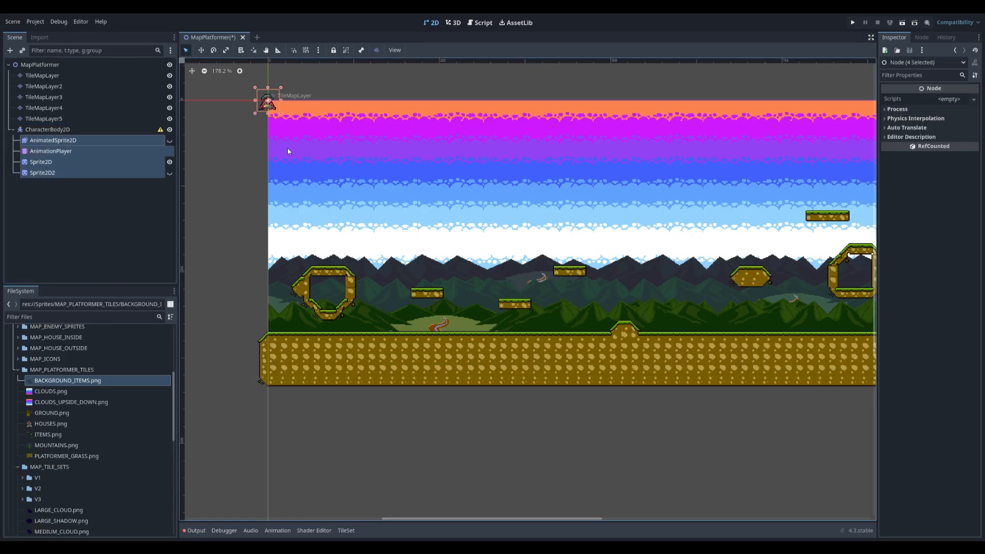
# Step: Move the CharacterBody2D into the hollow terrain ring near the map's left end, and test-run the current scene
pyautogui.click(149, 130)
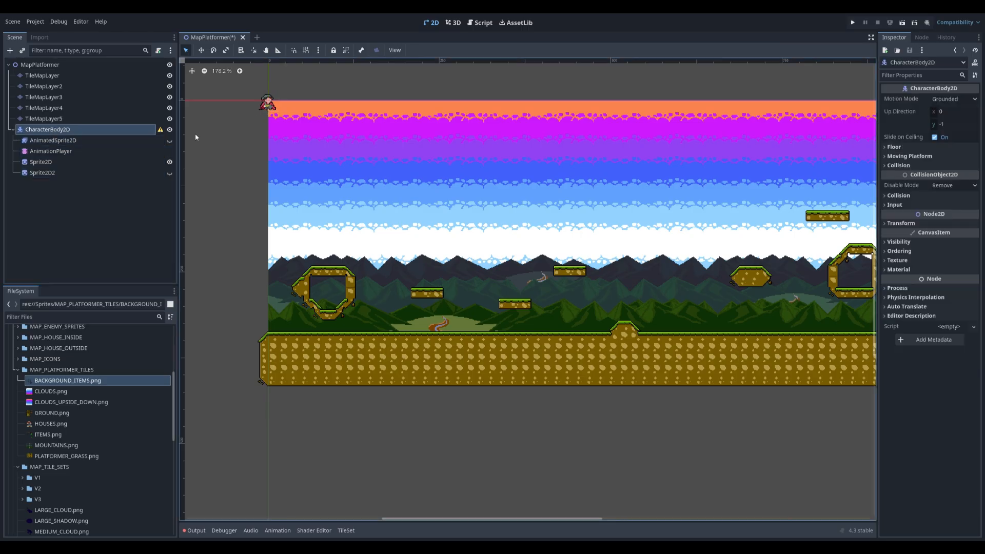
pyautogui.click(202, 53)
pyautogui.moveTo(269, 105); pyautogui.dragTo(336, 308)
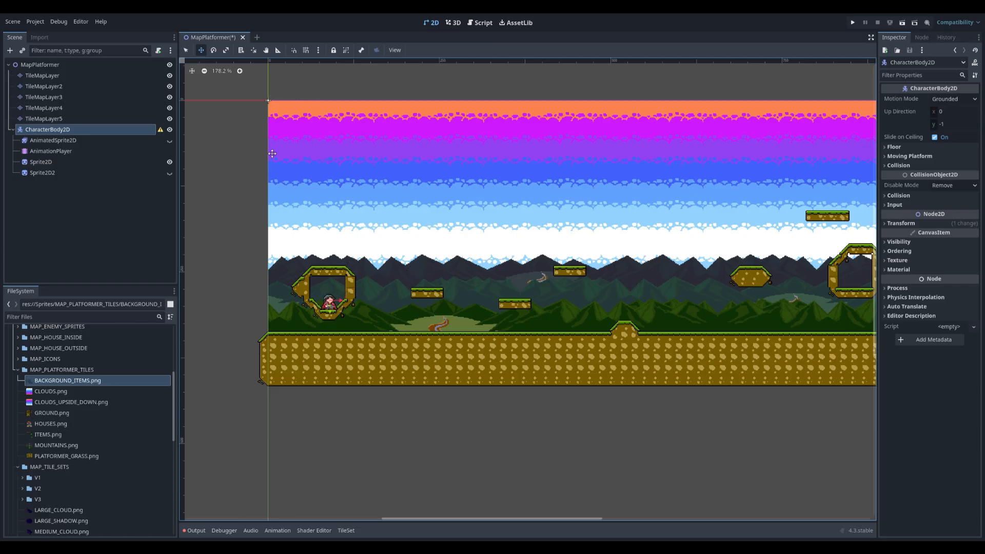
pyautogui.click(903, 23)
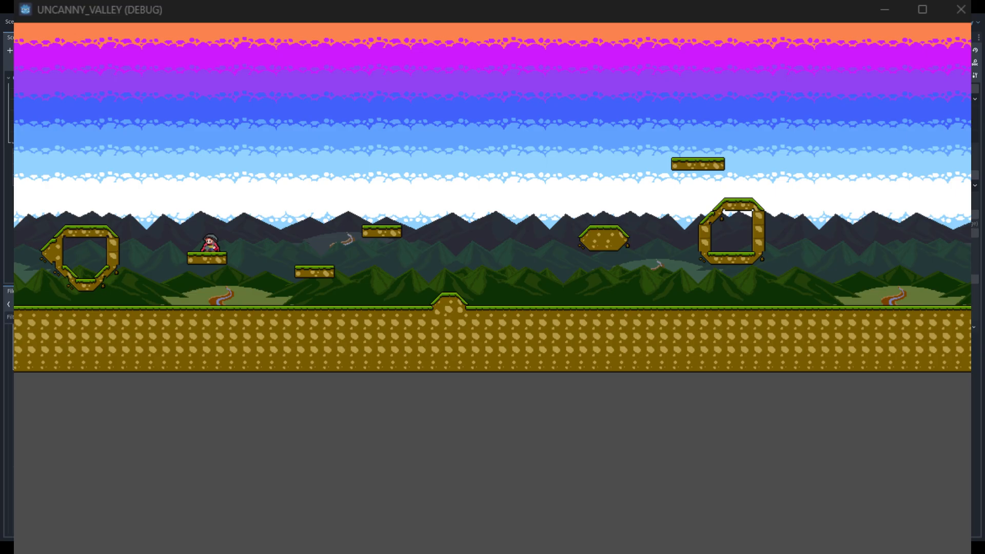
pyautogui.click(961, 9)
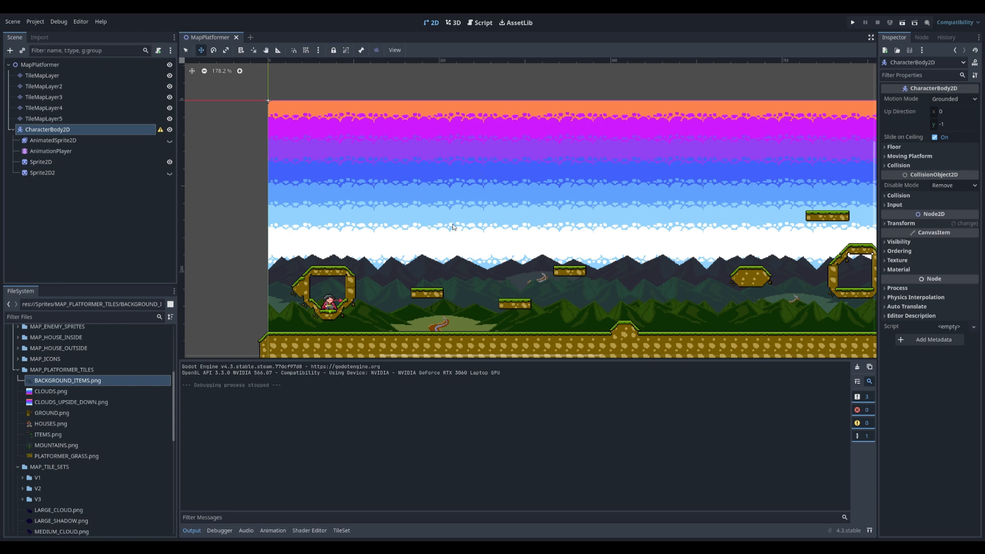
# Step: Add a Camera2D as a child of CharacterBody2D and set its zoom to 4 on both axes
pyautogui.click(428, 401)
pyautogui.scroll(-12, 285, 241)
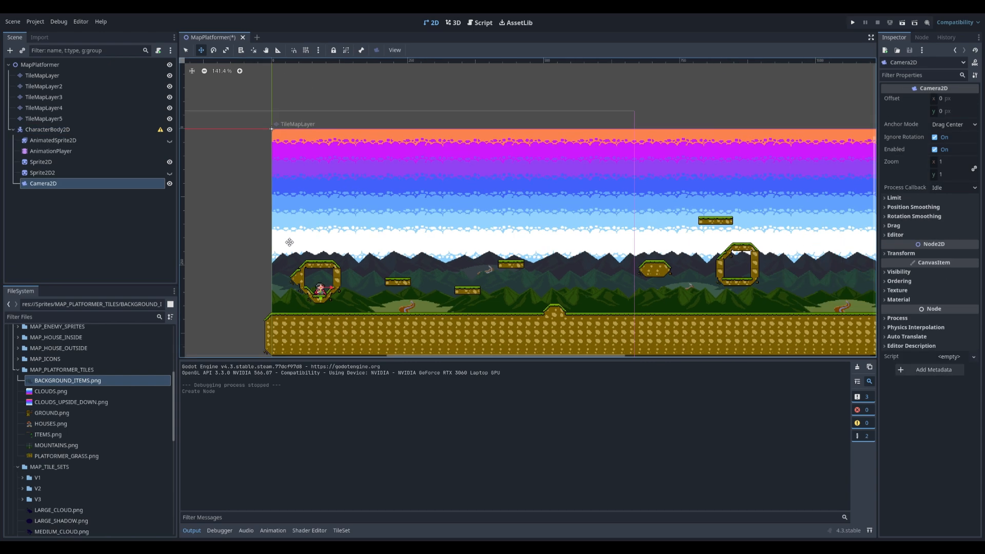
pyautogui.scroll(-3, 346, 227)
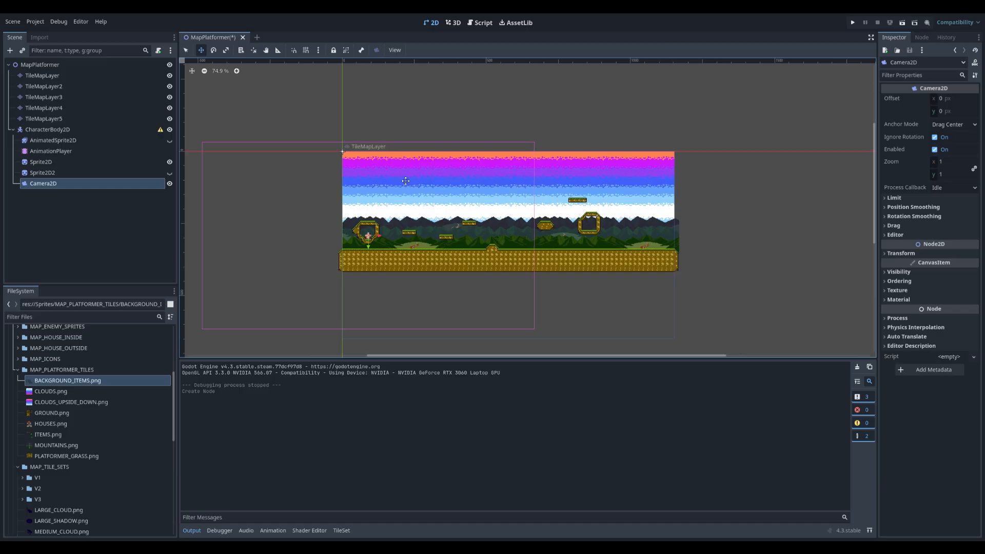
pyautogui.click(946, 163)
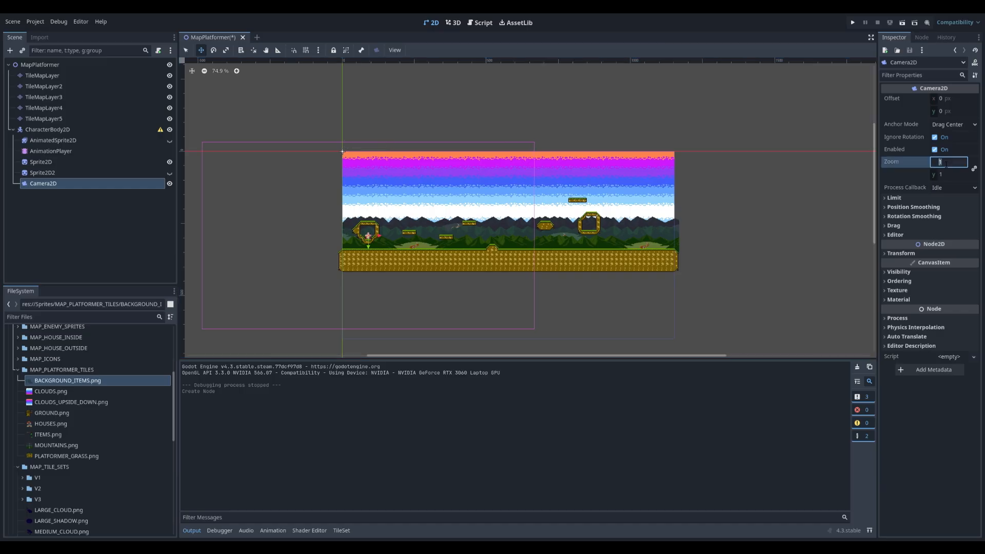
pyautogui.write('4')
pyautogui.press('Return')
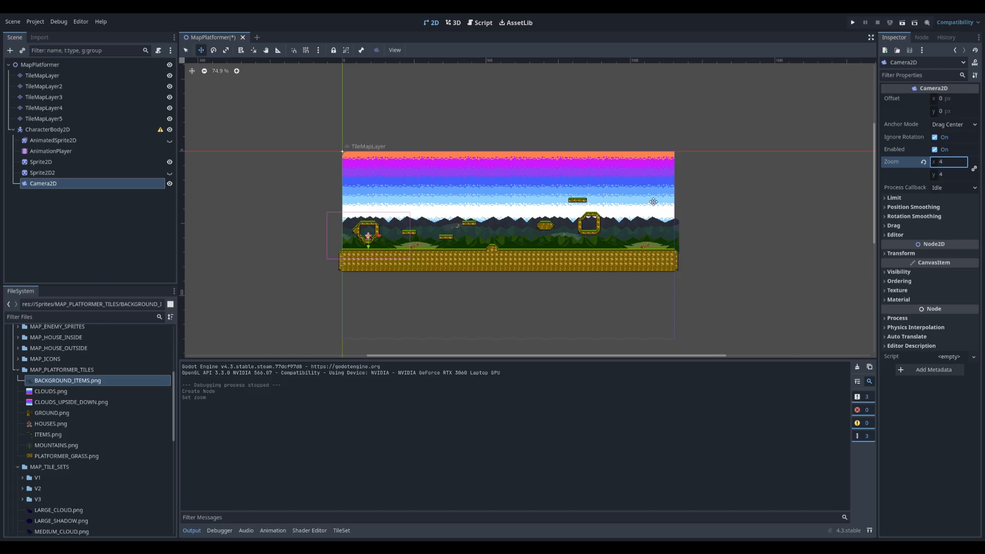
# Step: Set the Camera2D's left limit to 0, right limit to 1280 and top limit to 0
pyautogui.click(894, 198)
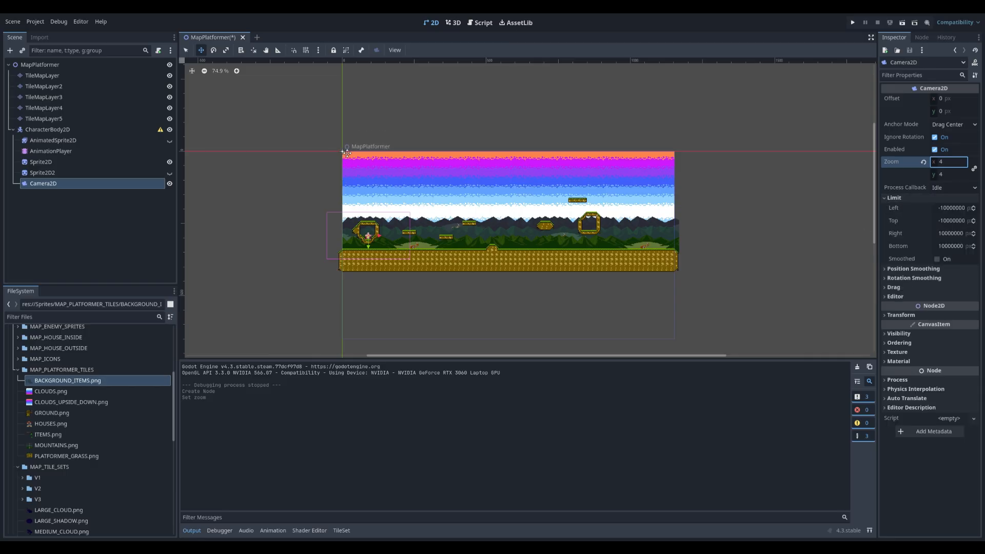
pyautogui.click(953, 210)
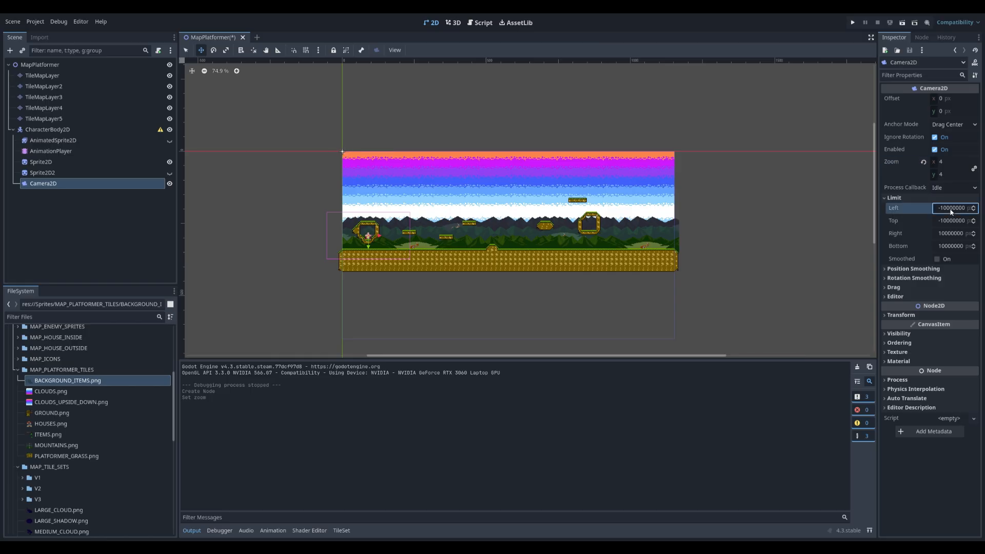
pyautogui.write('0')
pyautogui.press('Tab')
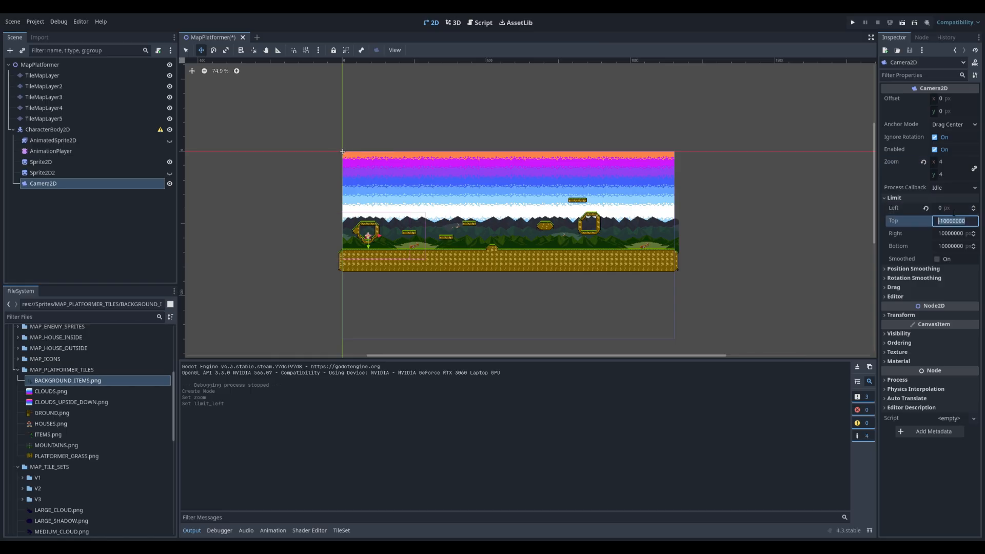
pyautogui.press('Tab')
pyautogui.write('1280')
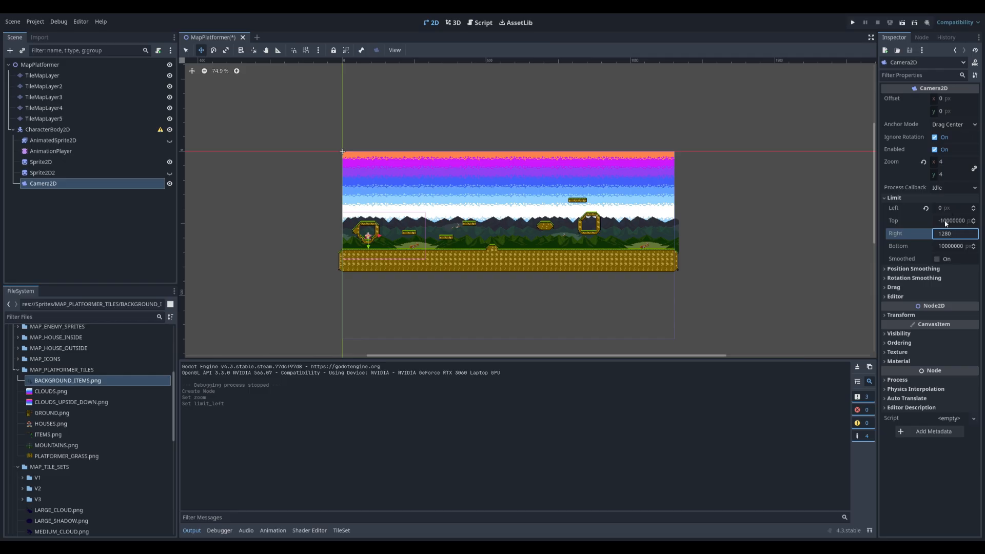
pyautogui.click(950, 224)
pyautogui.write('0')
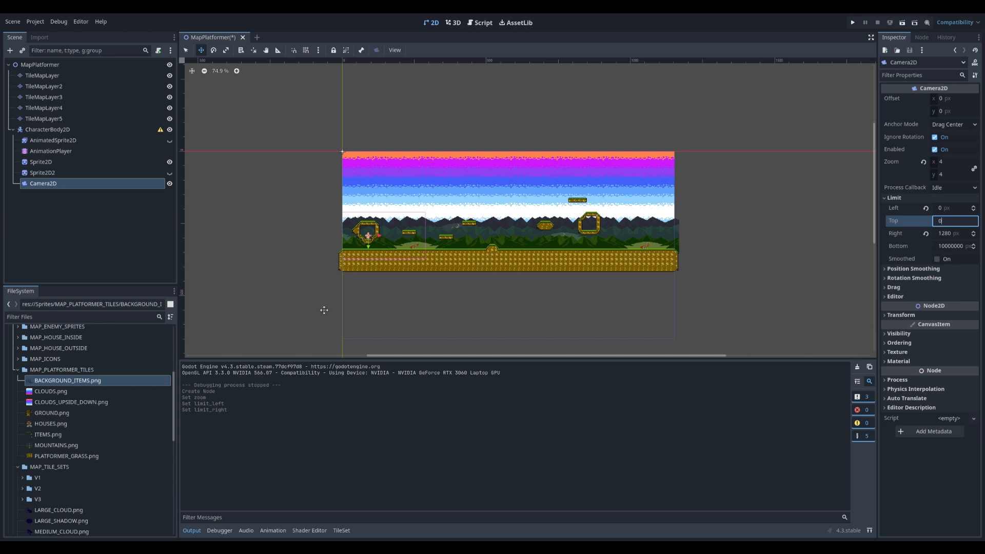
# Step: Check the lower edge of the ground terrain and set the Camera2D's bottom limit to 400
pyautogui.scroll(5, 330, 281)
pyautogui.scroll(9, 350, 240)
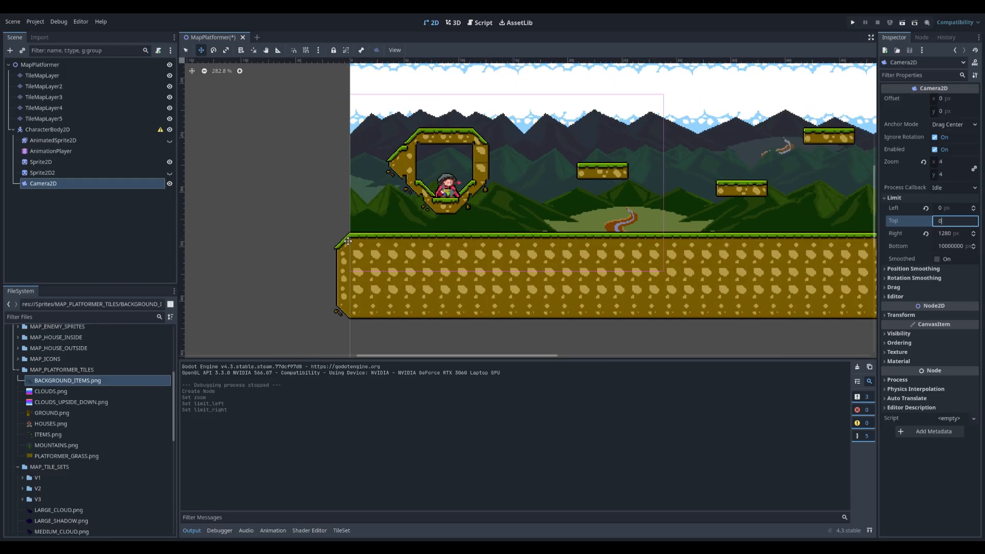
pyautogui.scroll(2, 344, 276)
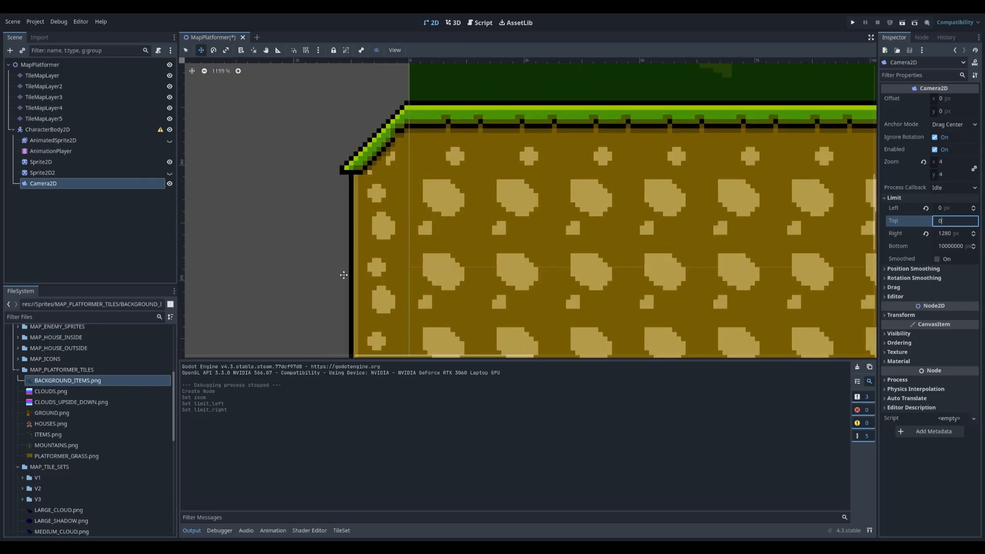
pyautogui.scroll(-7, 356, 266)
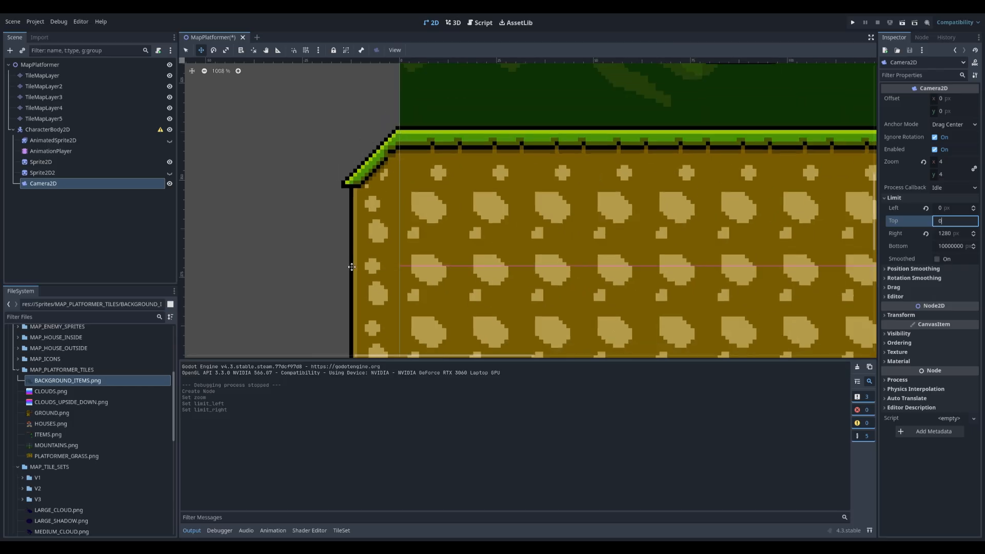
pyautogui.moveTo(340, 281); pyautogui.dragTo(353, 193, button='middle')
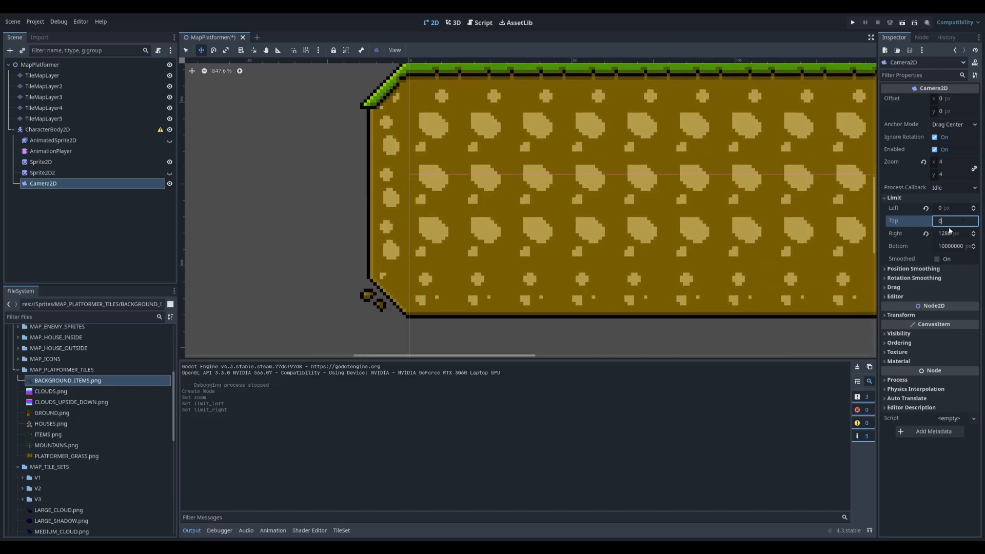
pyautogui.click(955, 247)
pyautogui.write('400')
pyautogui.press('Tab')
# Step: Test-run the current scene to check the camera limits, and stop the run
pyautogui.scroll(-3, 316, 144)
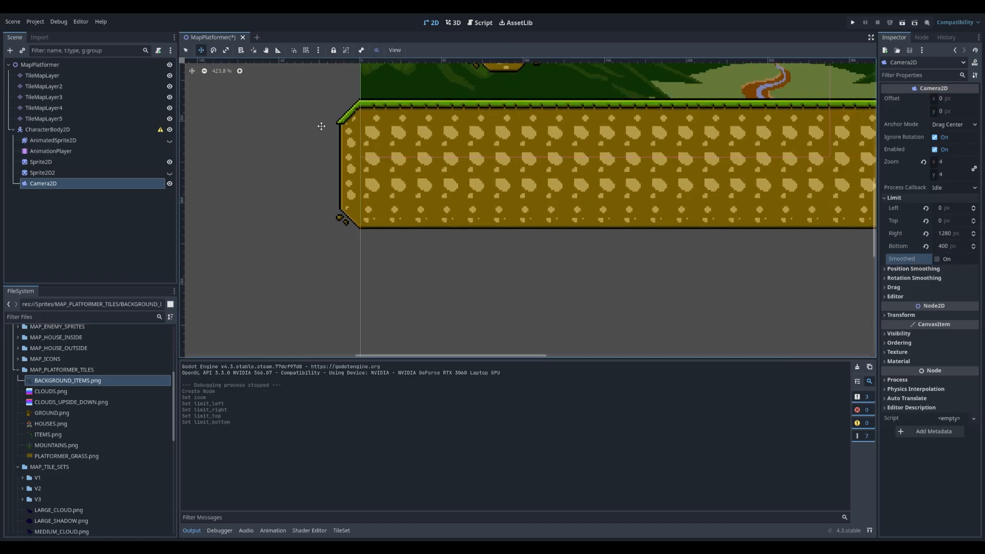
pyautogui.scroll(-4, 312, 142)
pyautogui.scroll(-5, 315, 149)
pyautogui.moveTo(312, 149); pyautogui.dragTo(325, 222, button='middle')
pyautogui.moveTo(323, 181); pyautogui.dragTo(342, 171, button='middle')
pyautogui.click(903, 24)
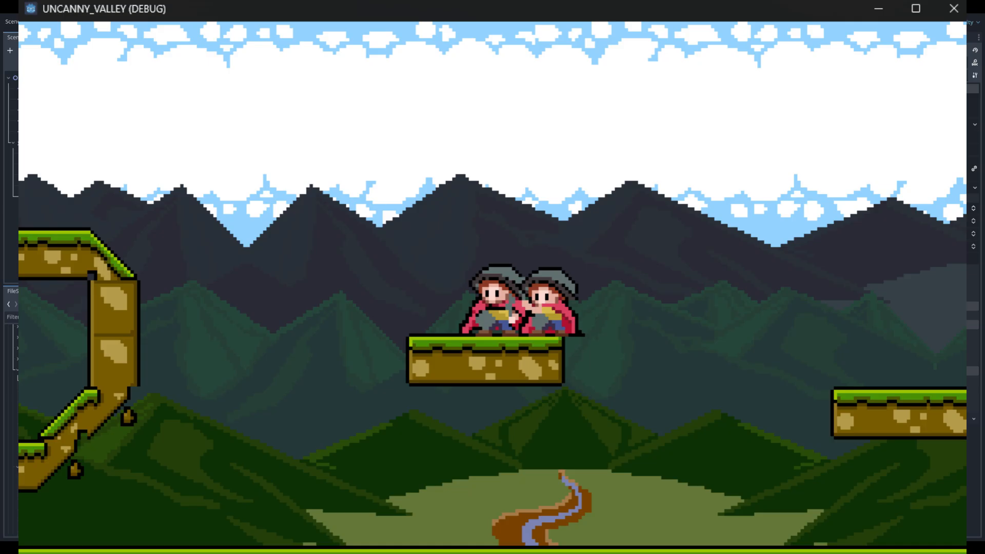
pyautogui.press('F8')
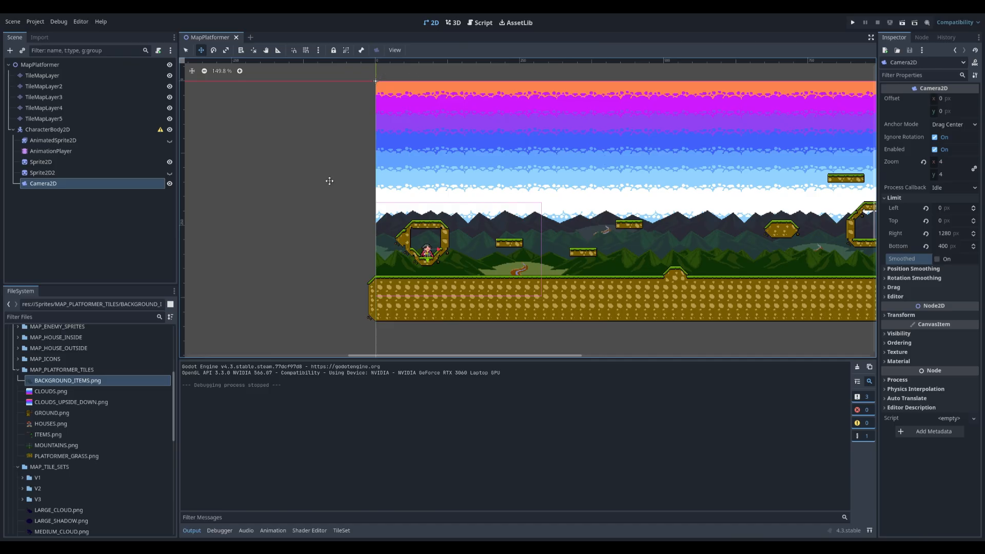
# Step: Toggle Sprite2D2's visibility on and back off, inspect its properties, and test-run the current scene again
pyautogui.click(169, 173)
pyautogui.click(170, 173)
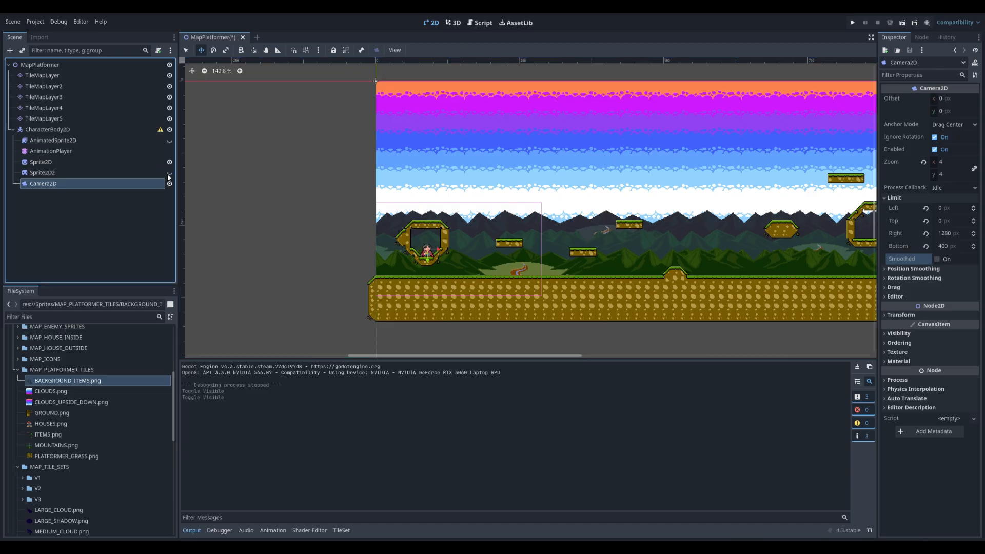
pyautogui.click(38, 174)
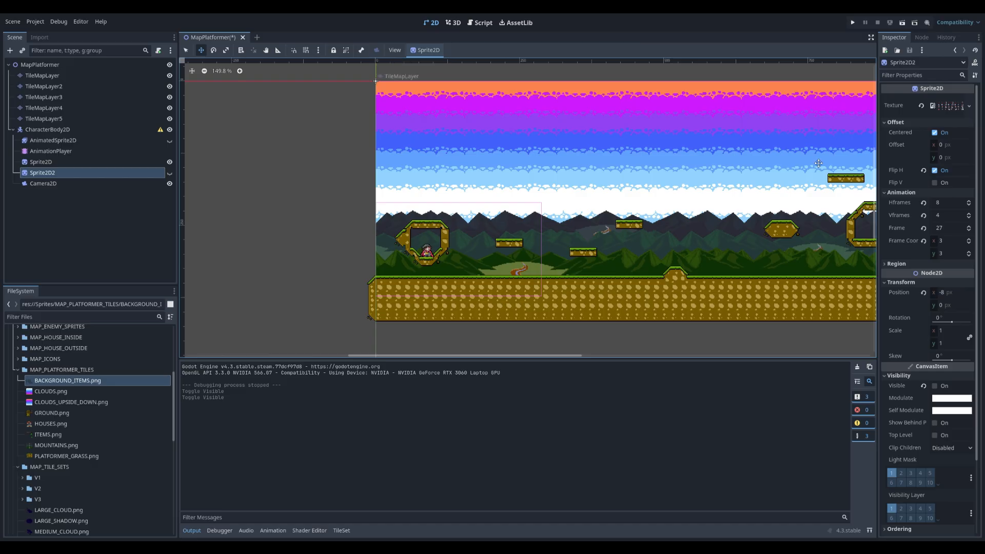
pyautogui.click(905, 26)
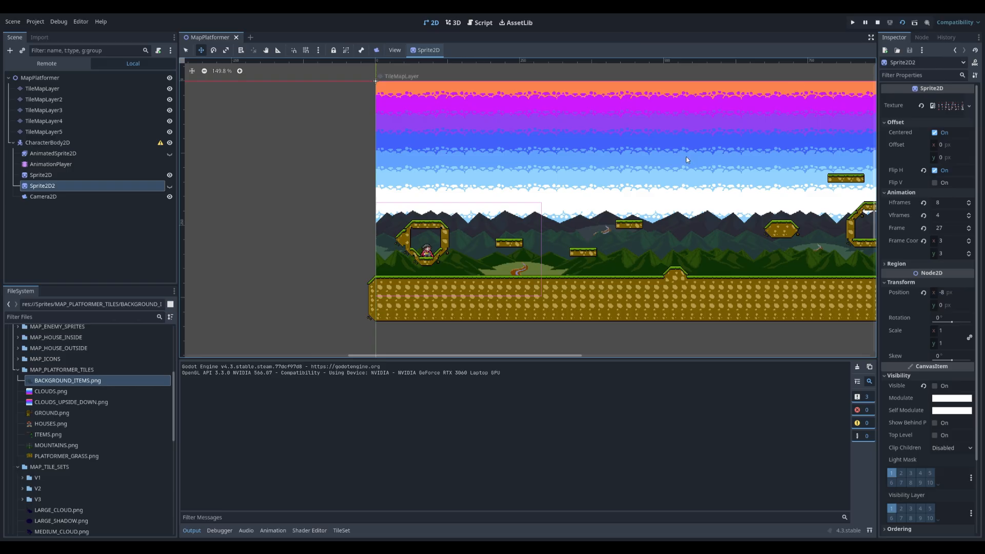
pyautogui.click(706, 146)
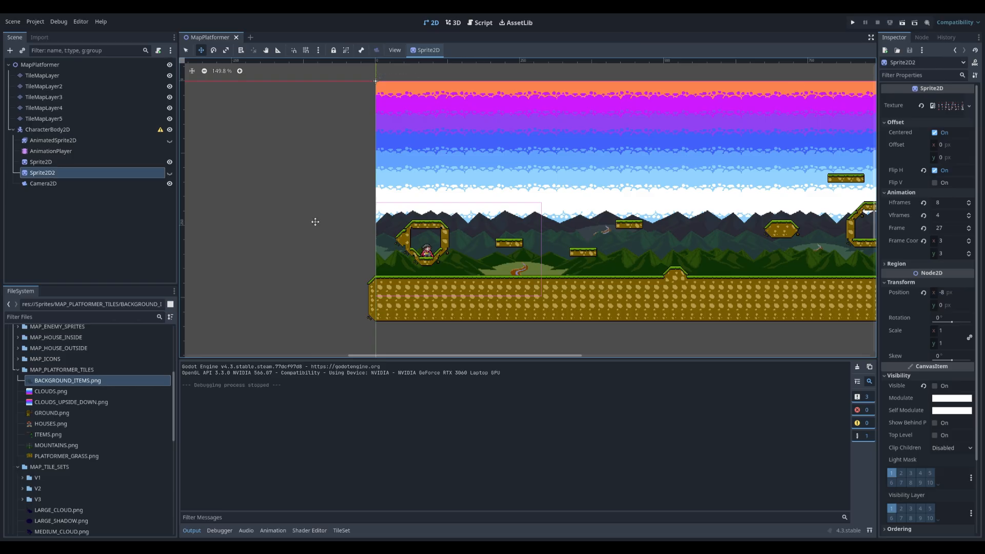
# Step: Disable Sprite2D2's visible track in the AnimationPlayer's RESET animation, and save and test-run the scene
pyautogui.click(51, 151)
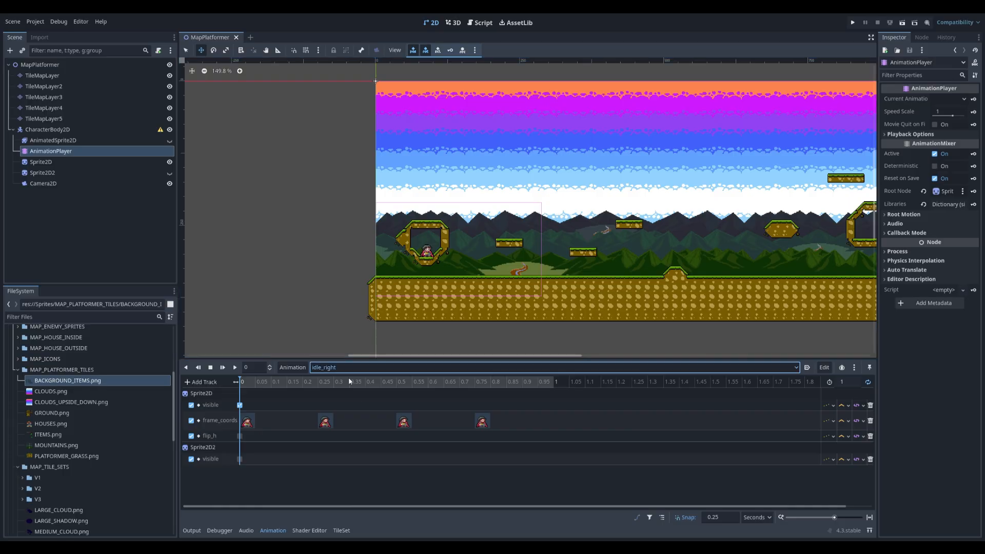
pyautogui.click(343, 383)
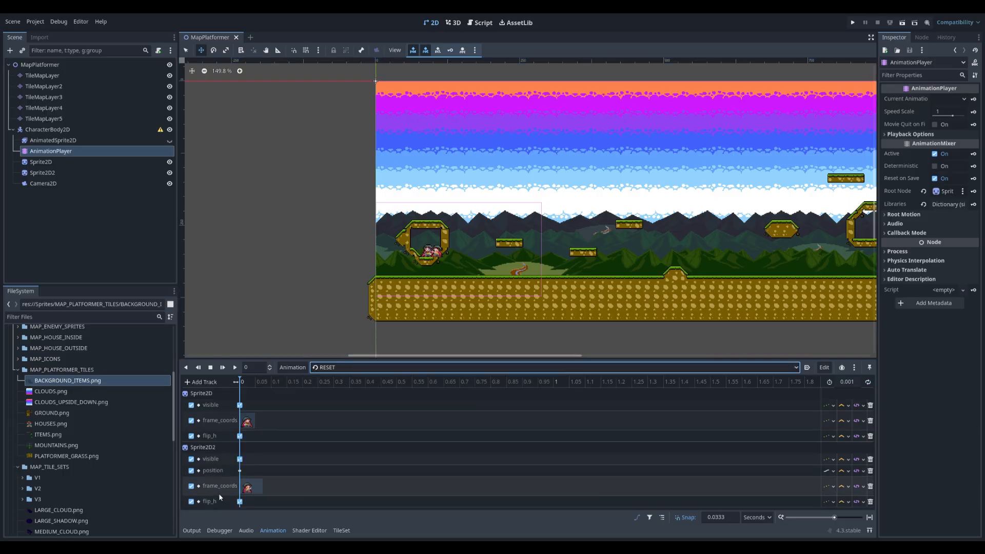
pyautogui.click(191, 459)
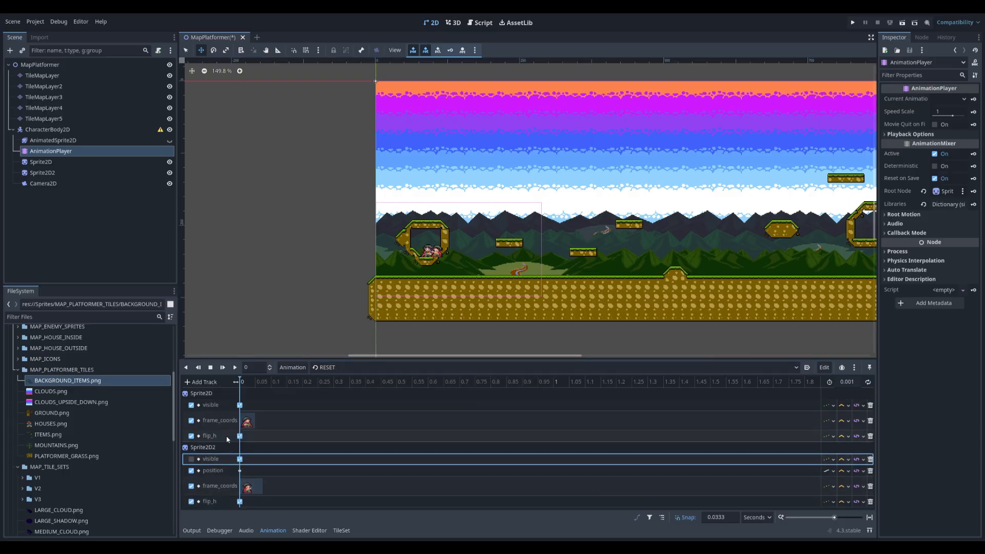
pyautogui.hotkey('ctrl', 's')
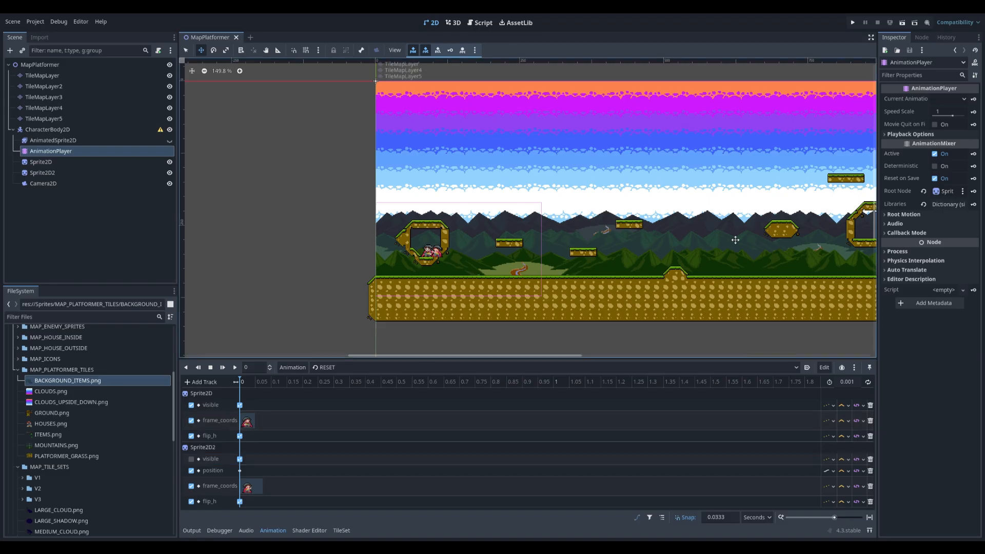
pyautogui.click(902, 23)
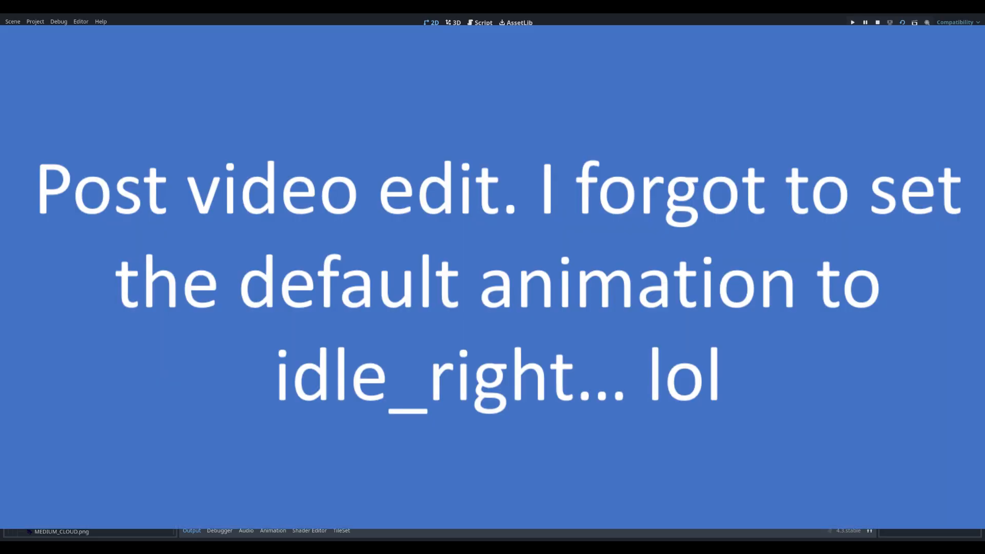
pyautogui.press('F8')
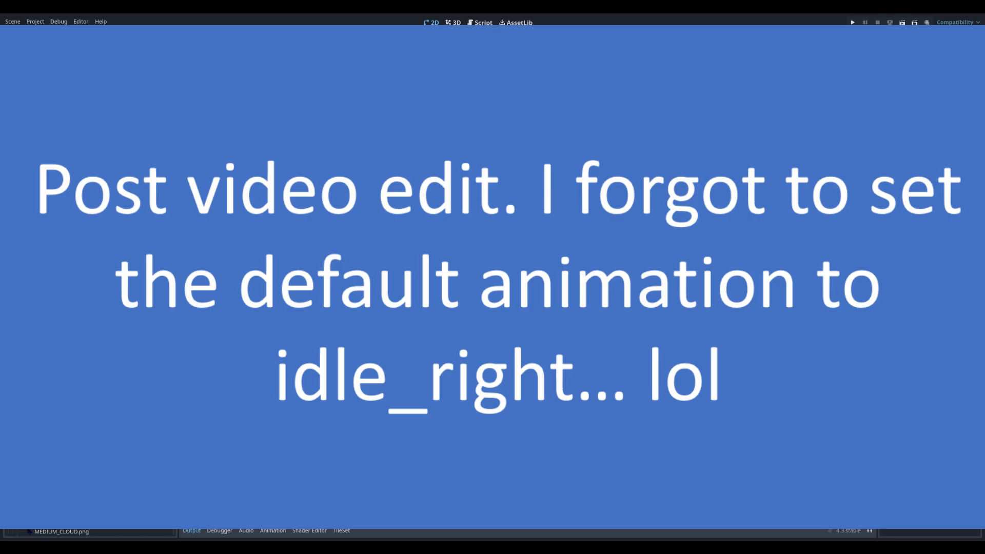